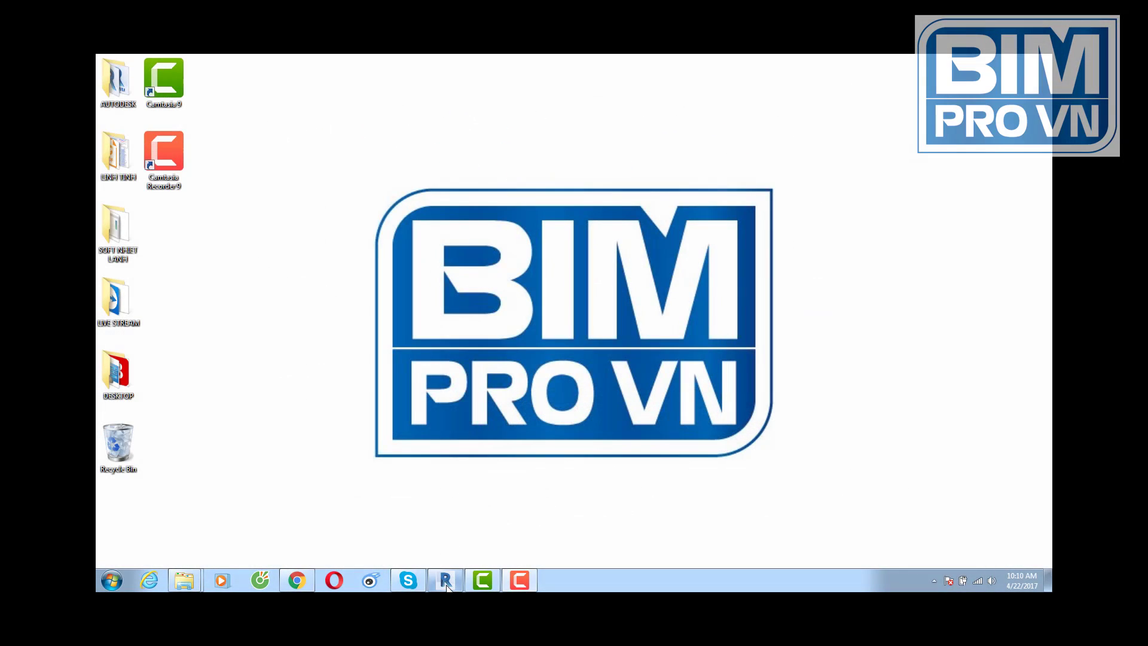
- Start a new project from the Architectural Template, opening the Level 1 floor plan
left_click(446, 586)
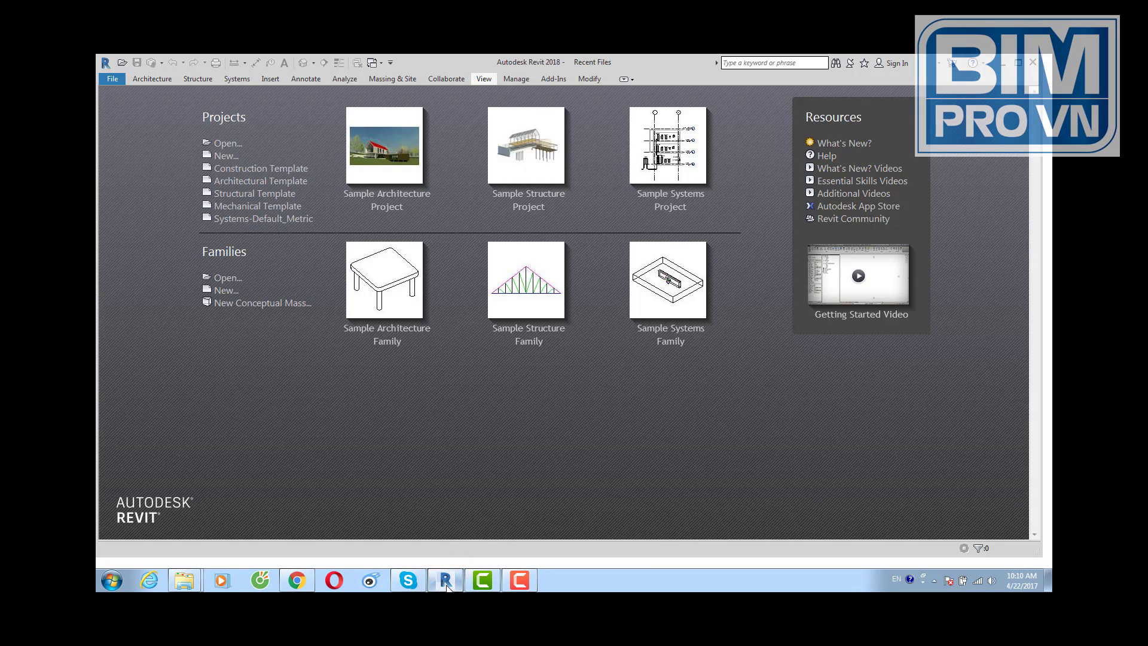
left_click(281, 186)
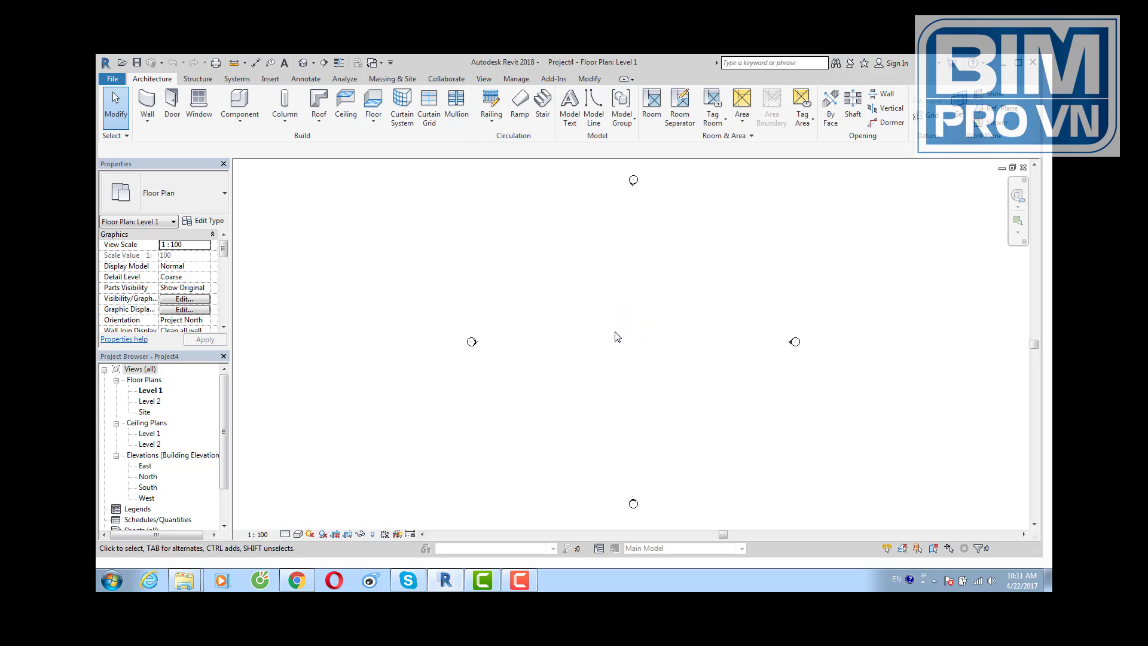
- Open the default 3D view and tile it side by side with the Level 1 plan
left_click(484, 78)
left_click(438, 99)
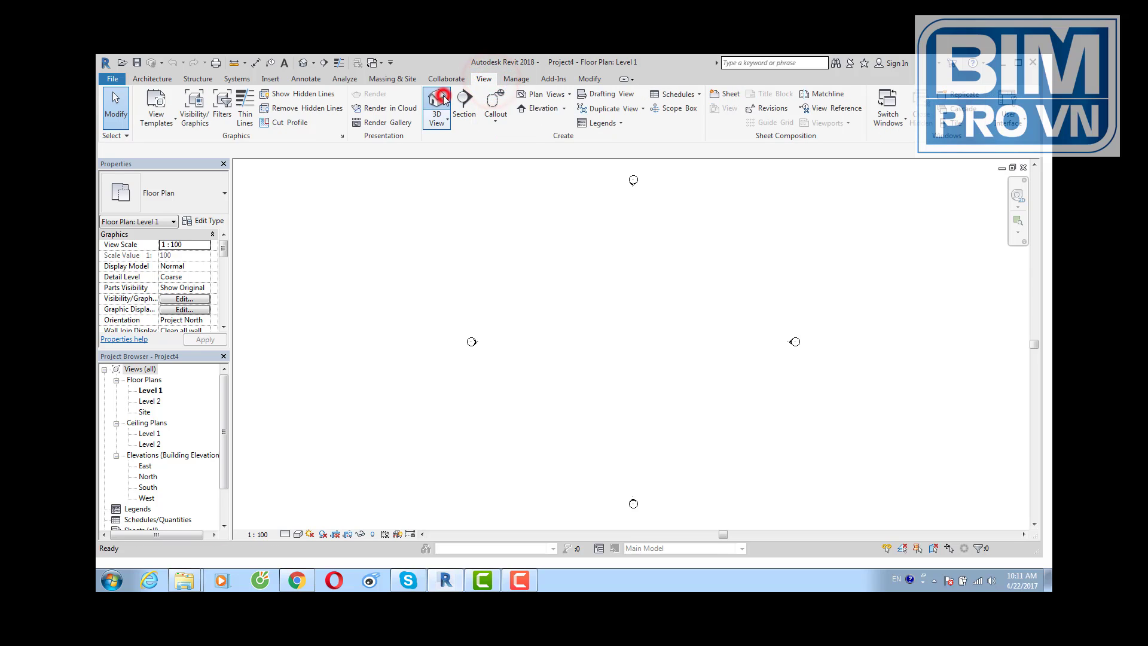
left_click(959, 128)
mouse_move(823, 174)
left_mouse_down()
mouse_move(504, 193)
mouse_move(921, 174)
left_mouse_up()
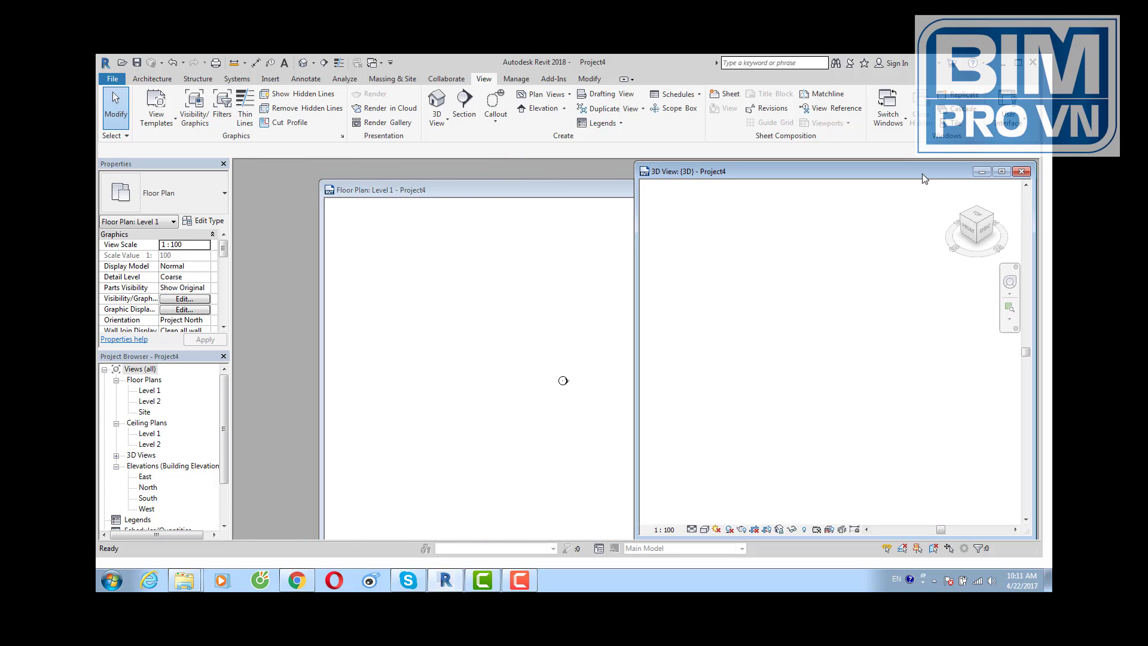
left_click_drag(605, 189, 521, 170)
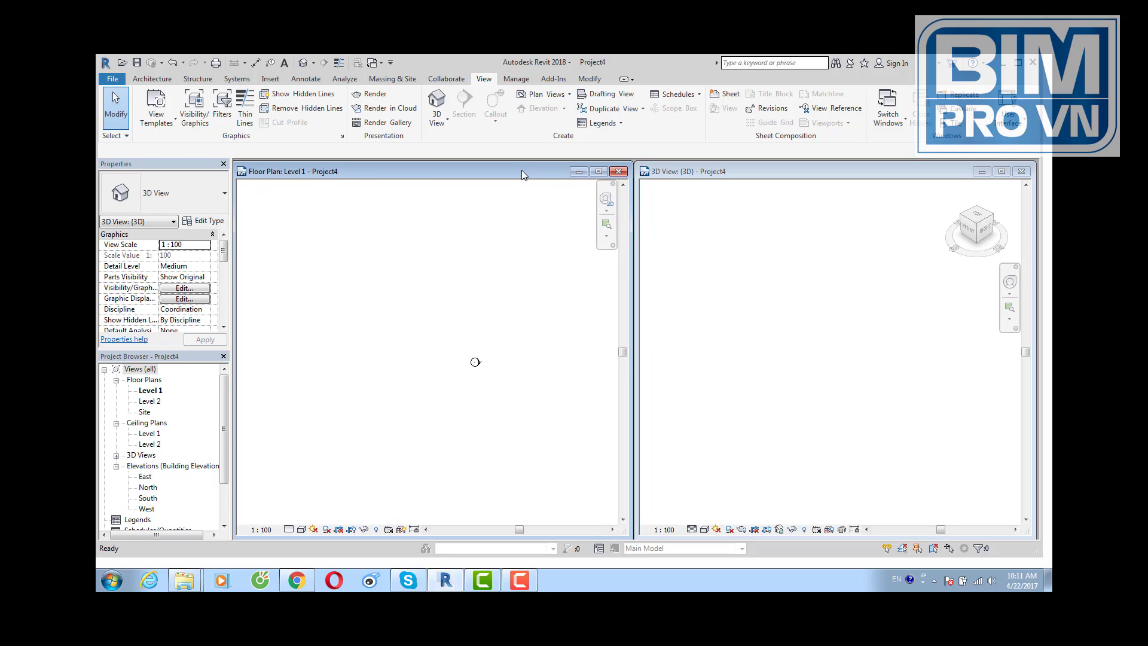
mouse_move(487, 306)
middle_mouse_down()
mouse_move(460, 355)
mouse_move(386, 360)
mouse_move(395, 364)
middle_mouse_up()
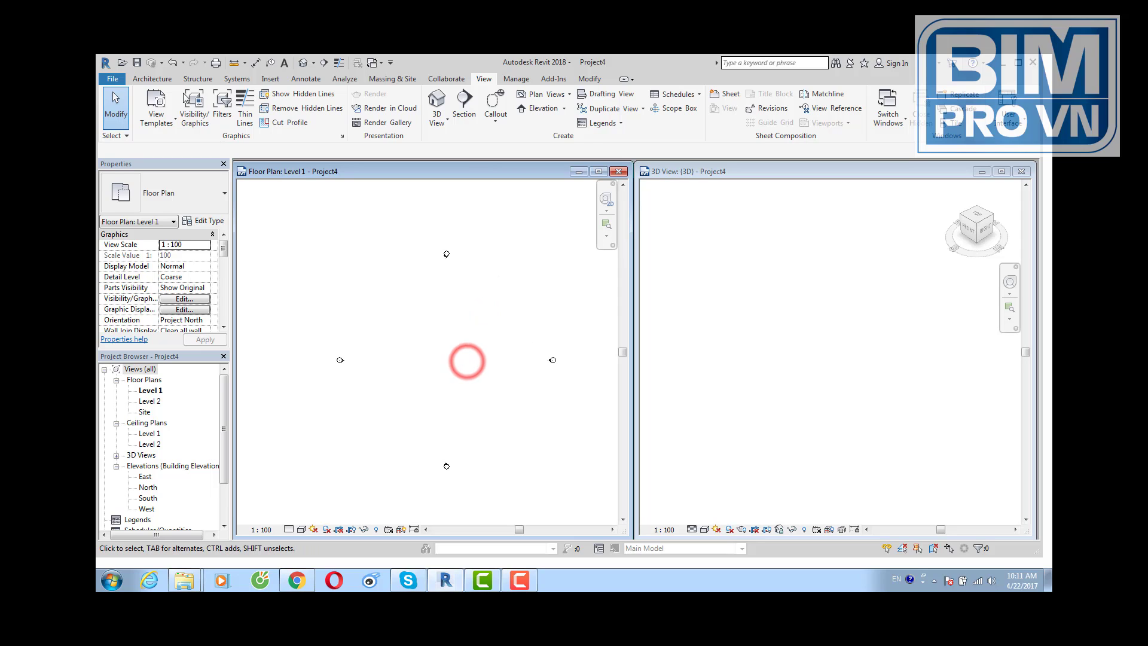
left_click(152, 78)
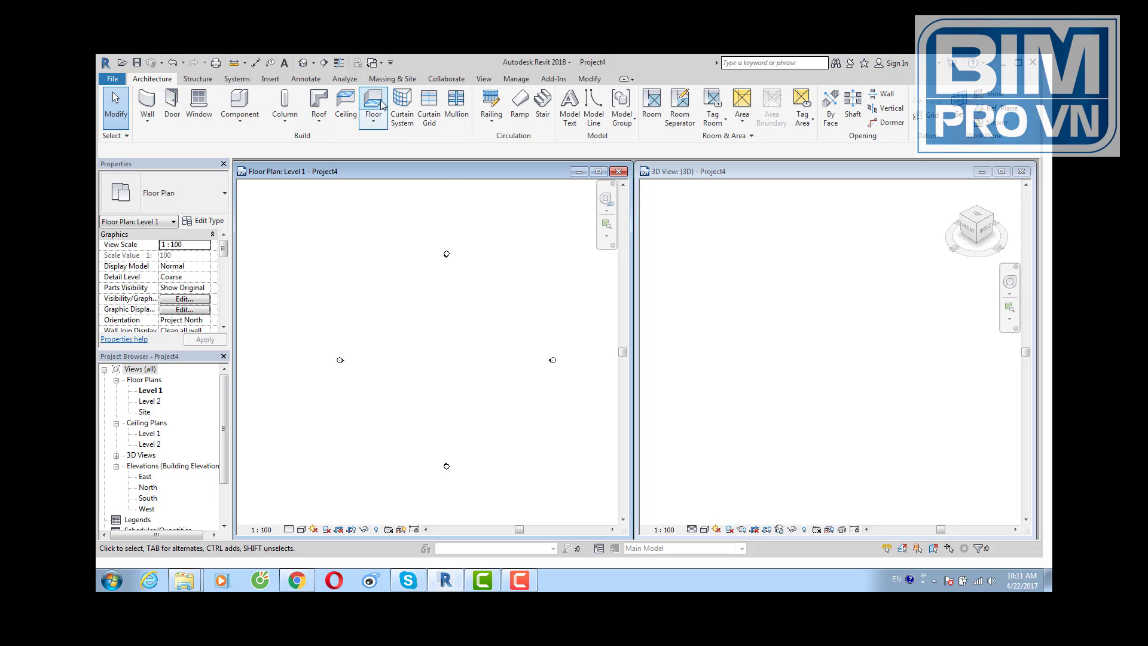
- Sketch a 23000 by 14000 rectangular Generic 150mm floor on Level 1 and finish it
left_click(374, 119)
left_click(385, 145)
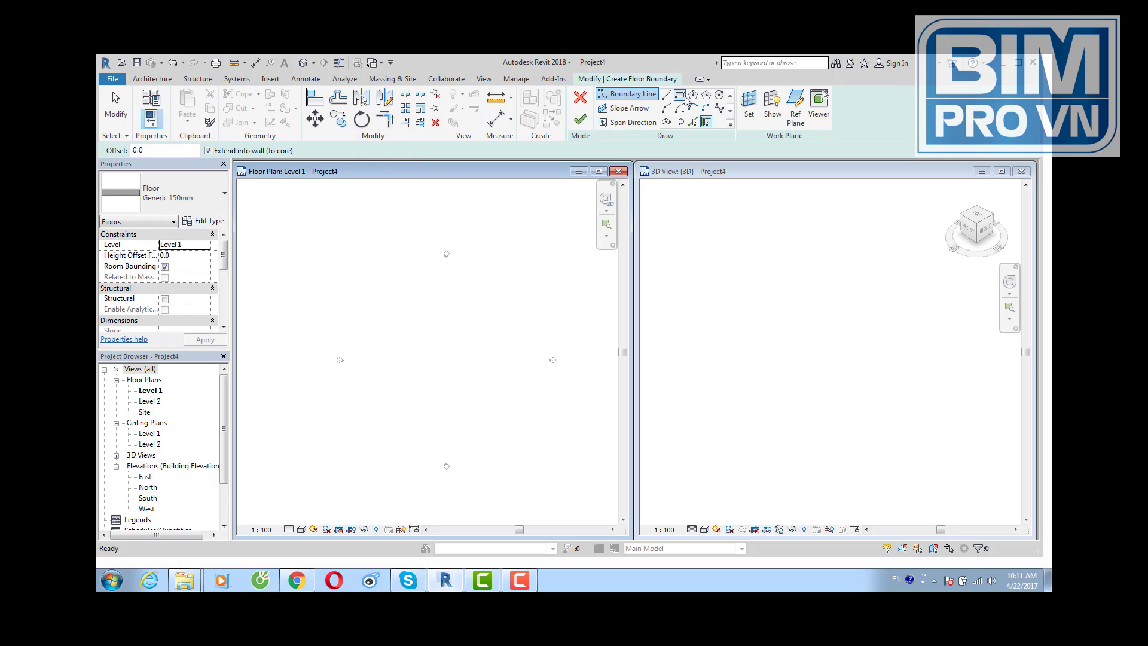
left_click(680, 95)
left_click(399, 327)
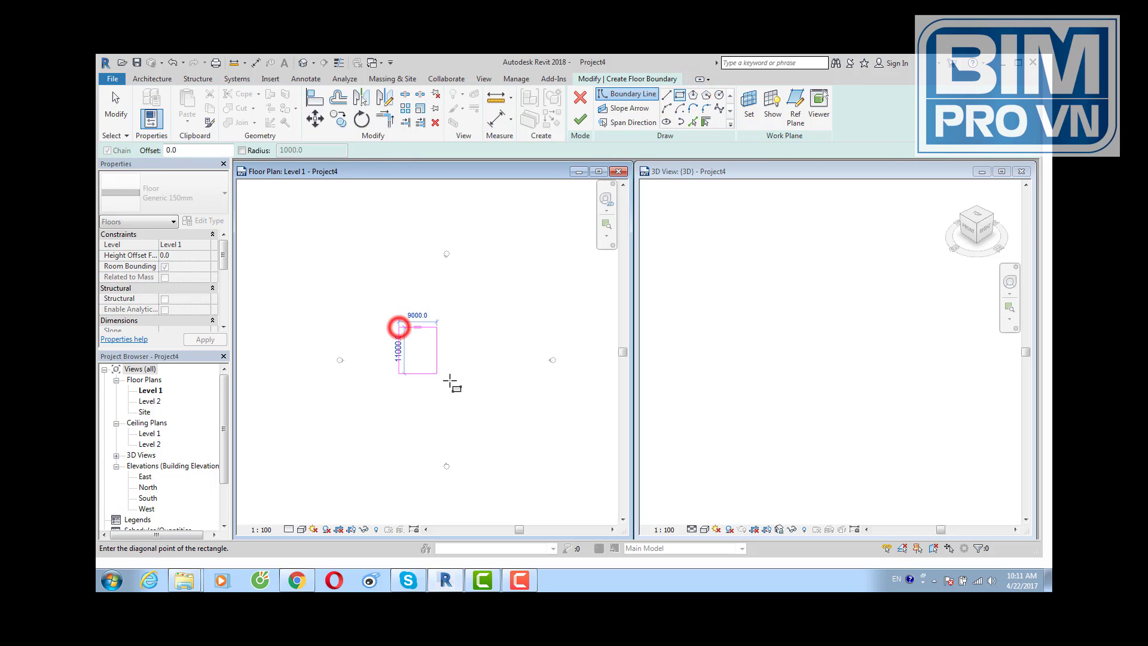
left_click(496, 386)
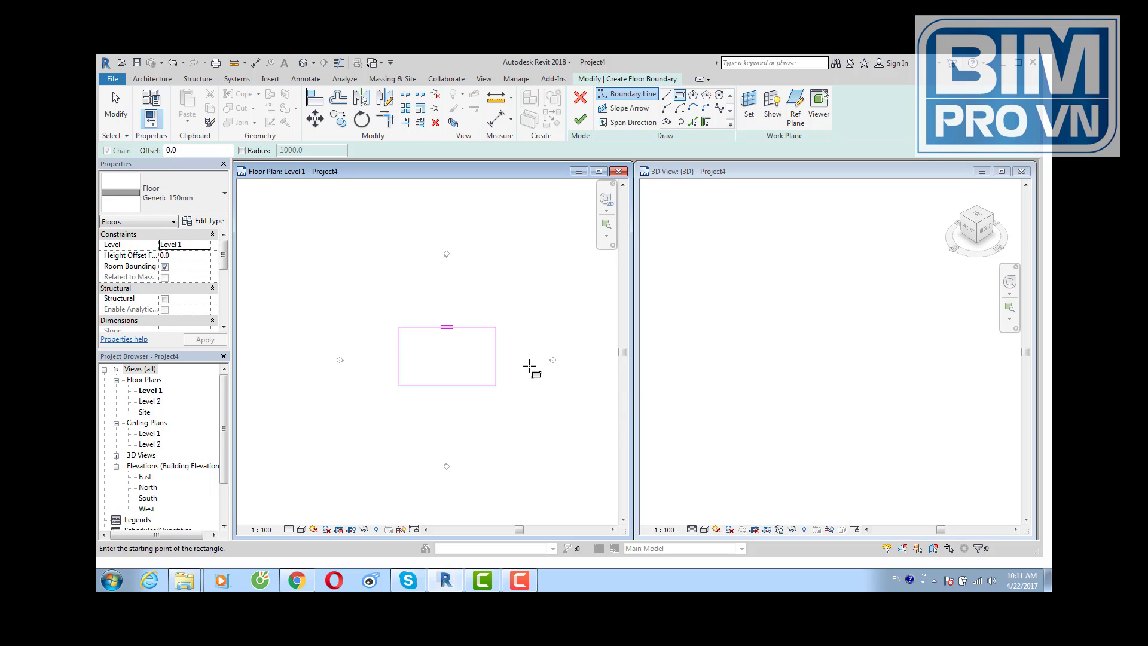
key("Escape")
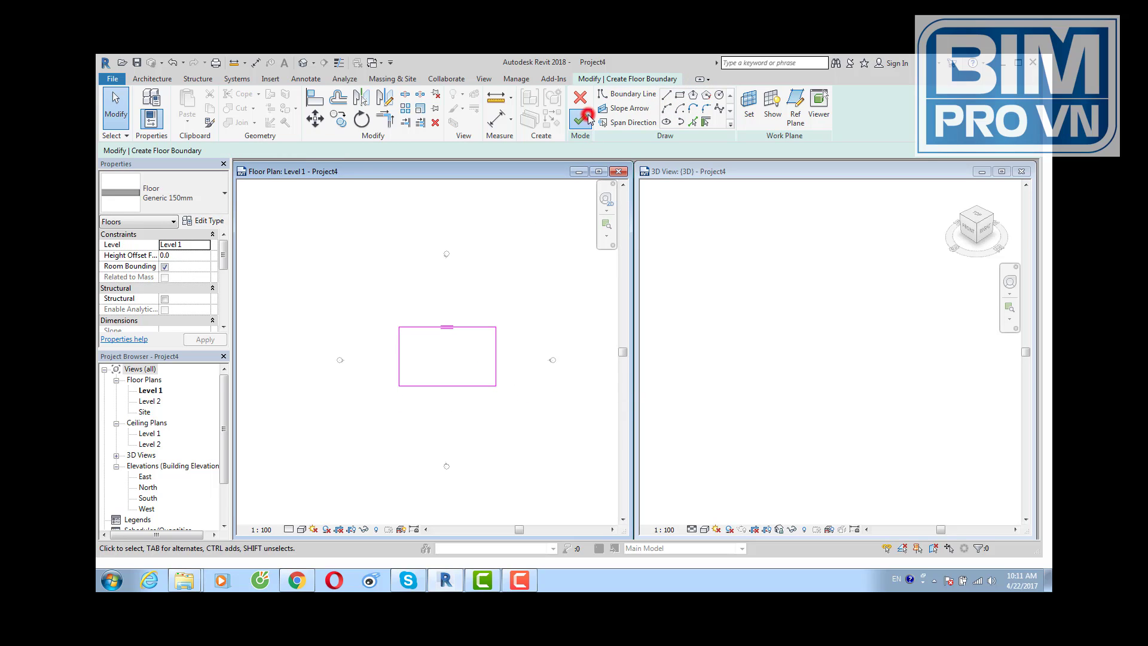
left_click(588, 117)
left_click(727, 306)
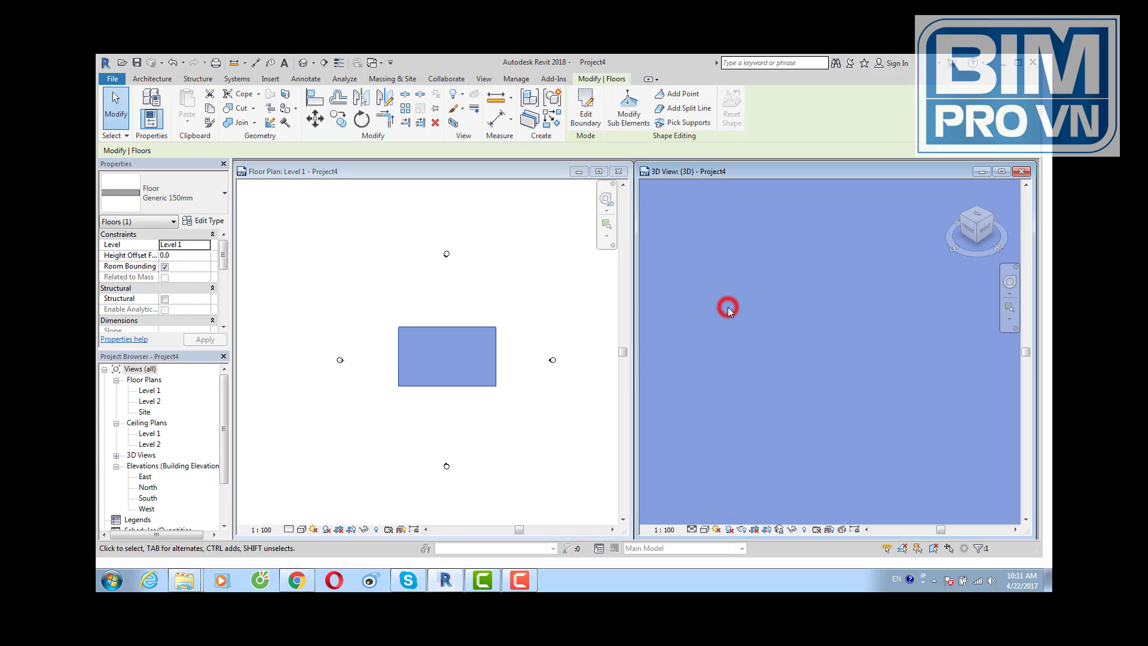
scroll(727, 306, "down", 5)
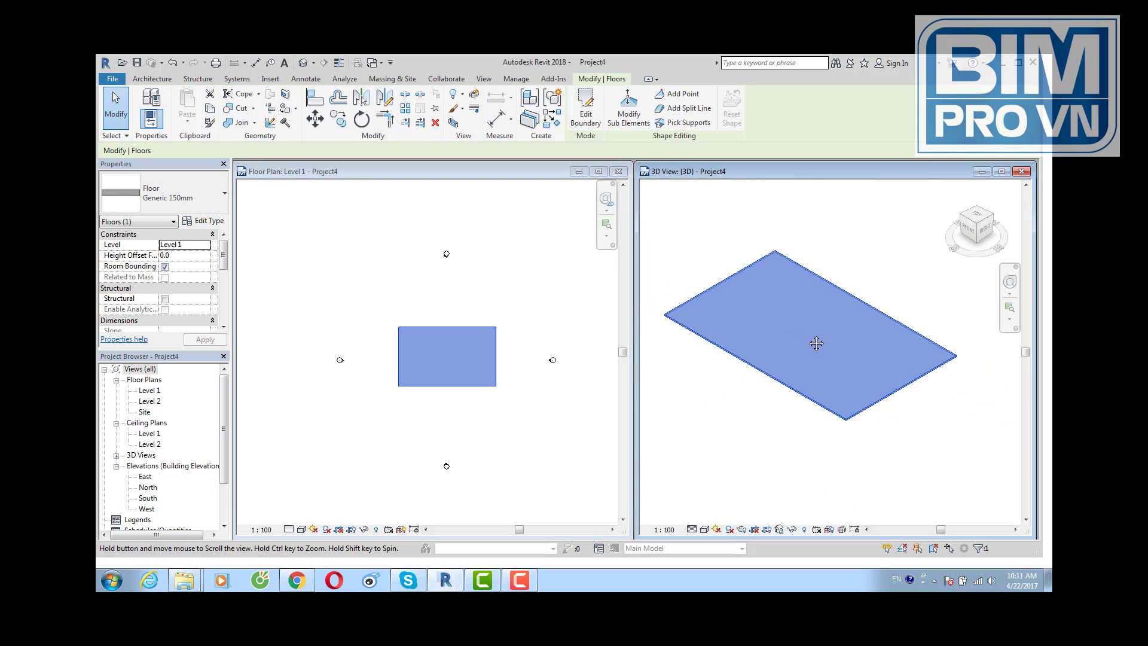
middle_click_drag(732, 311, 823, 361)
- Open the South elevation beside the 3D view, framed on the Level 1 and Level 2 lines
scroll(820, 360, "down", 1)
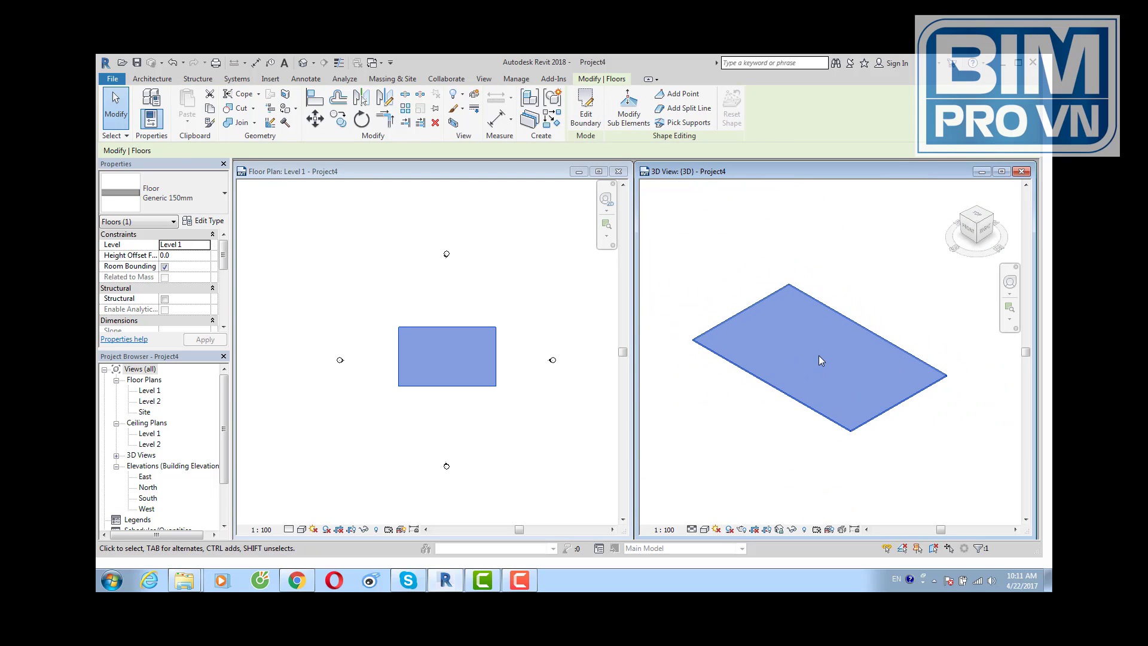
double_click(149, 498)
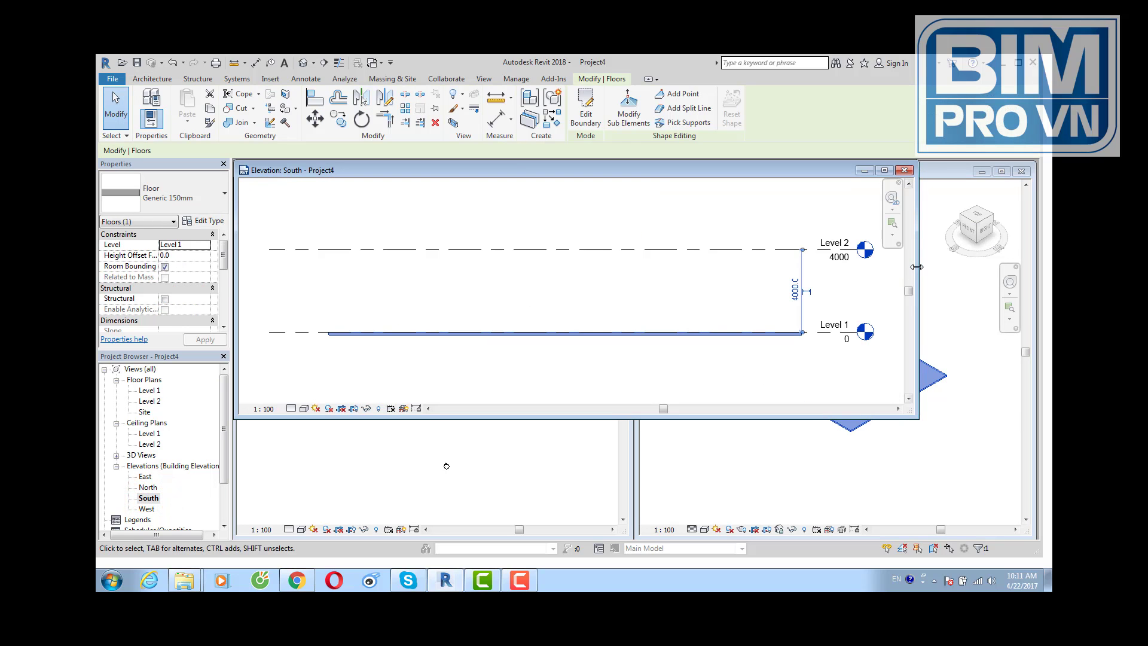
left_click_drag(917, 268, 632, 267)
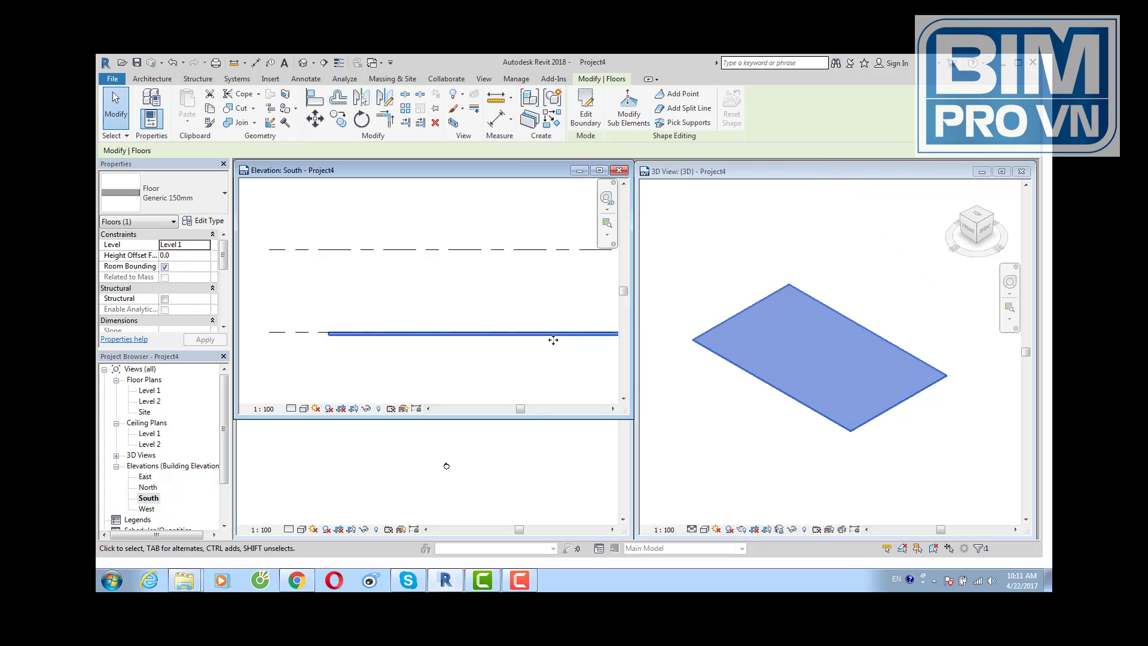
left_click_drag(543, 416, 526, 538)
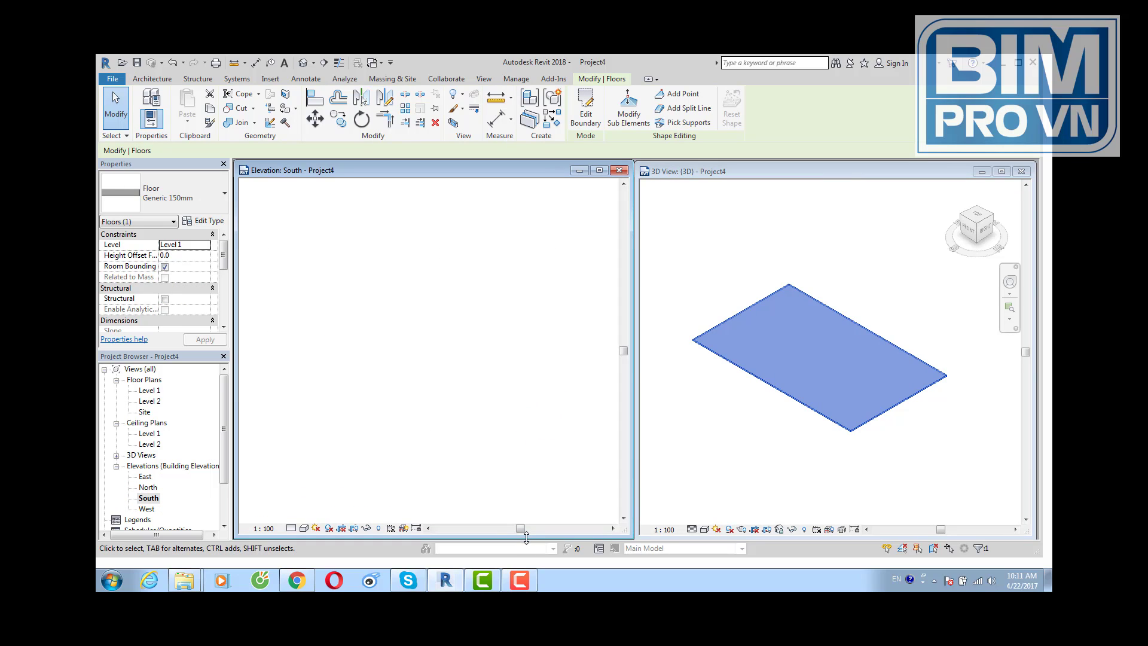
left_click(488, 413)
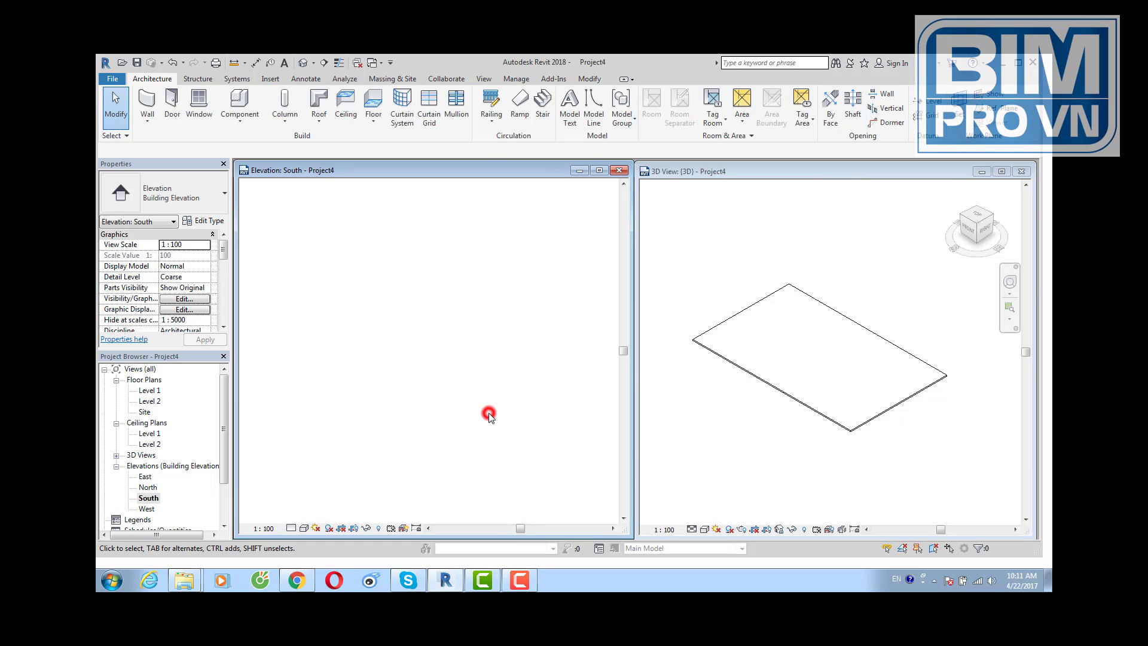
scroll(459, 416, "down", 2)
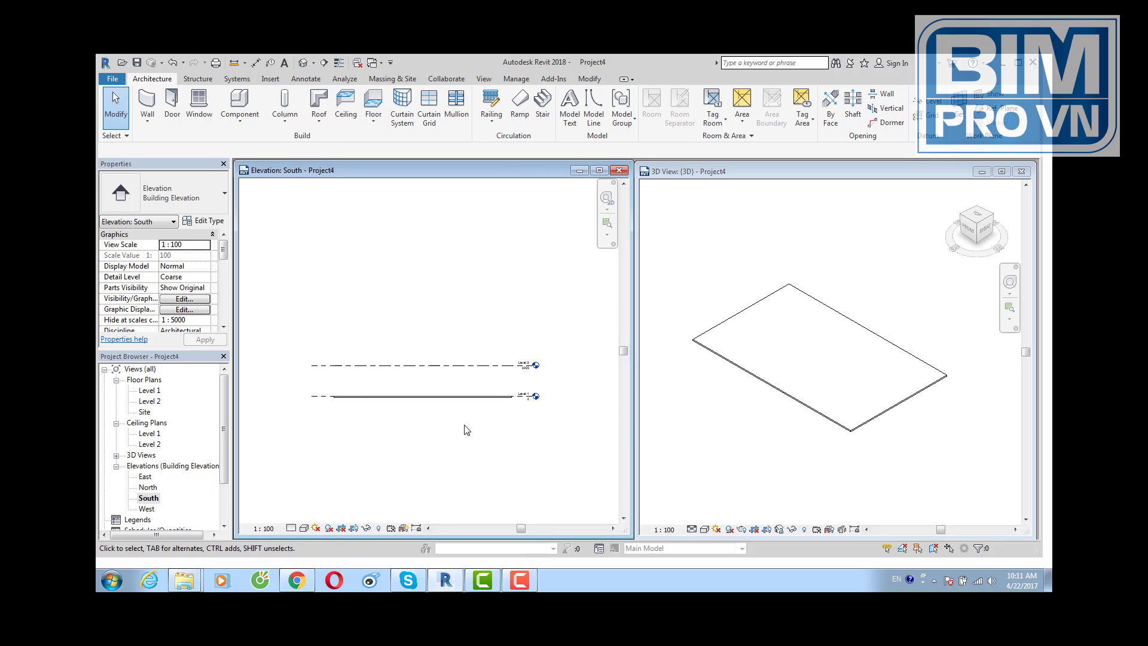
middle_click_drag(478, 429, 470, 500)
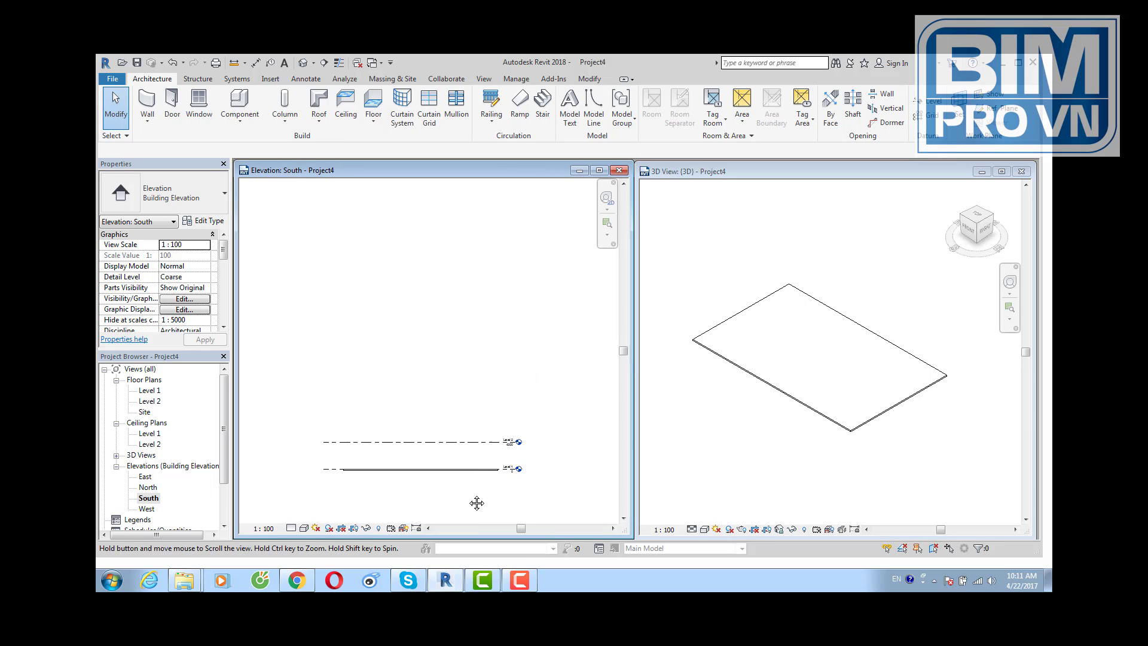
- Array Level 2 upward at 4000 spacing with a count of 14
left_click(488, 443)
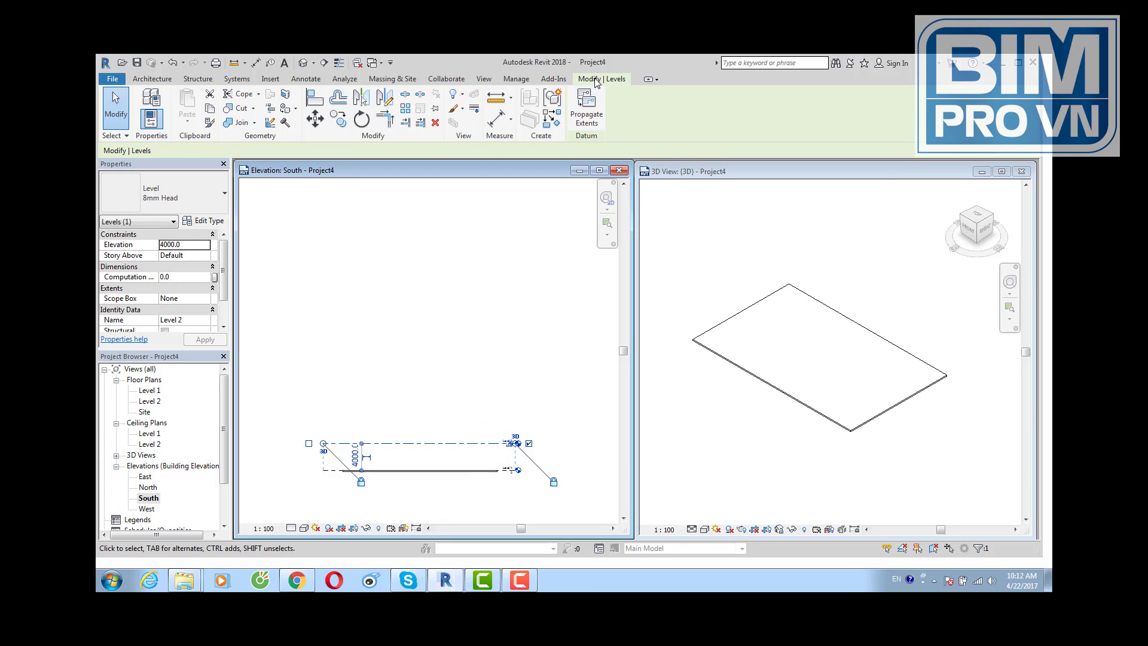
left_click(485, 317)
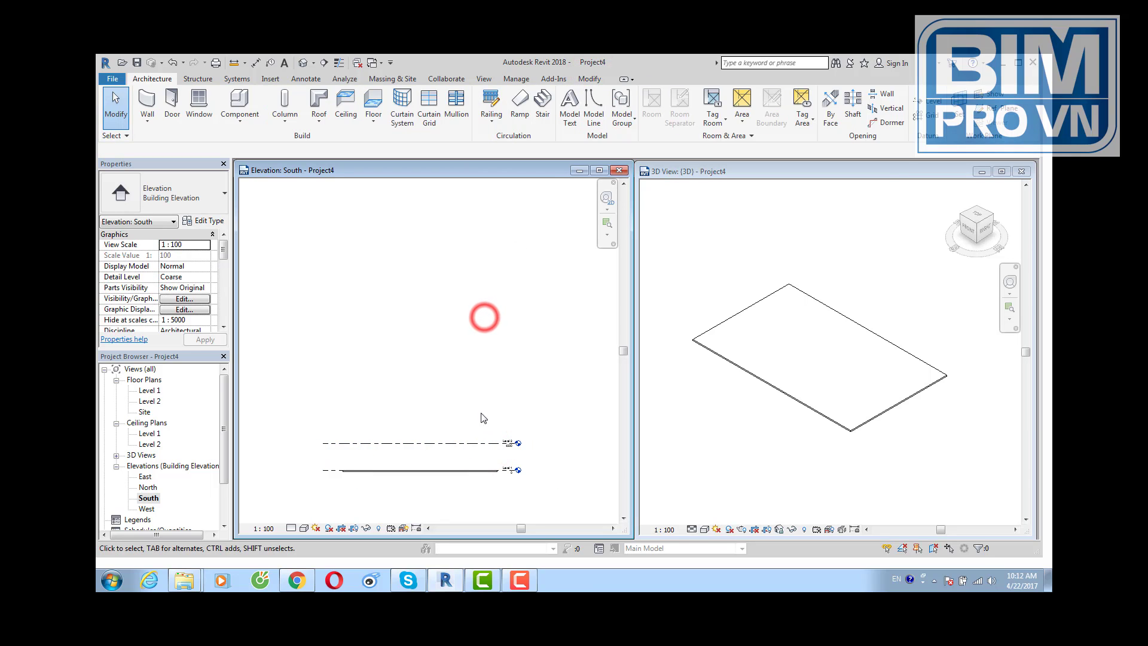
left_click(475, 446)
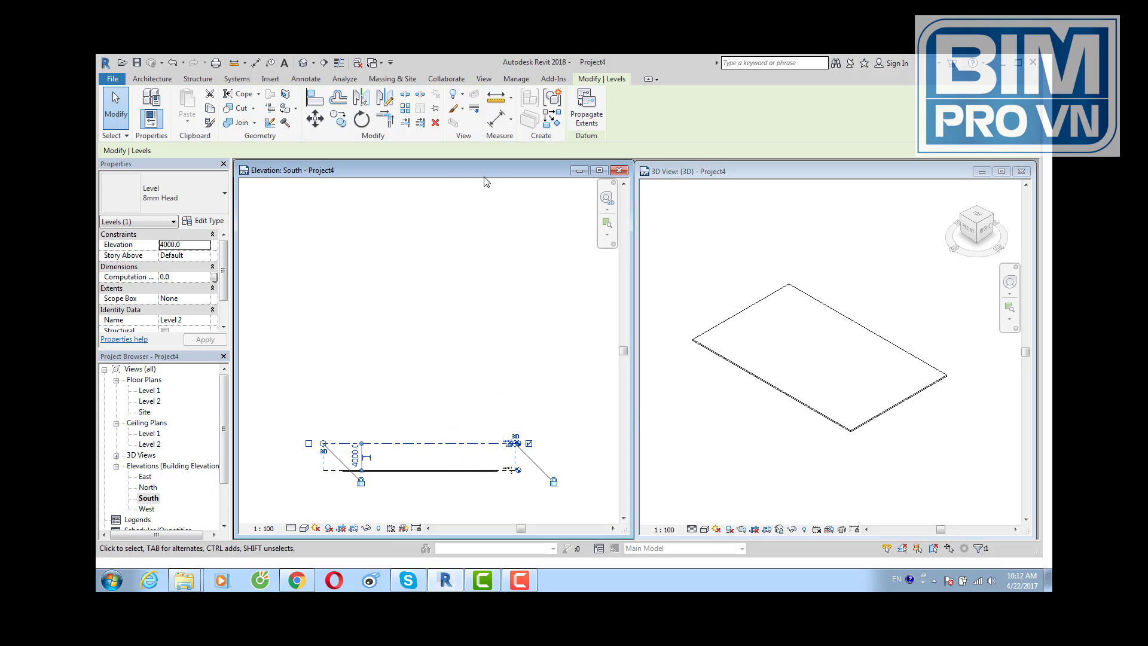
left_click(407, 110)
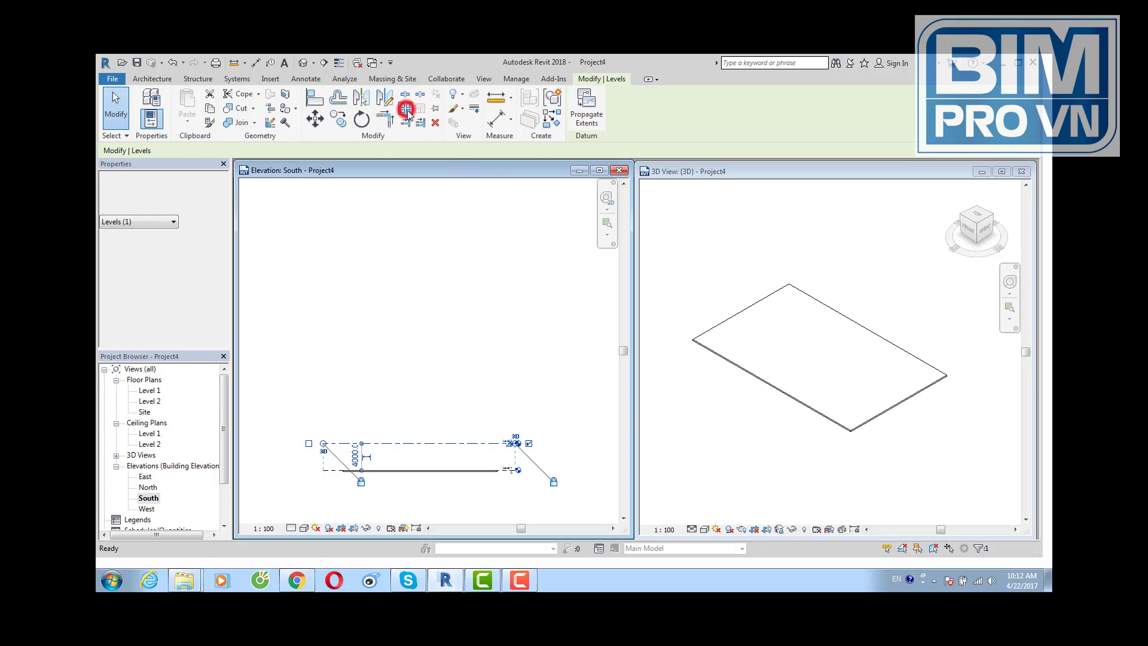
left_click(472, 444)
type("4000")
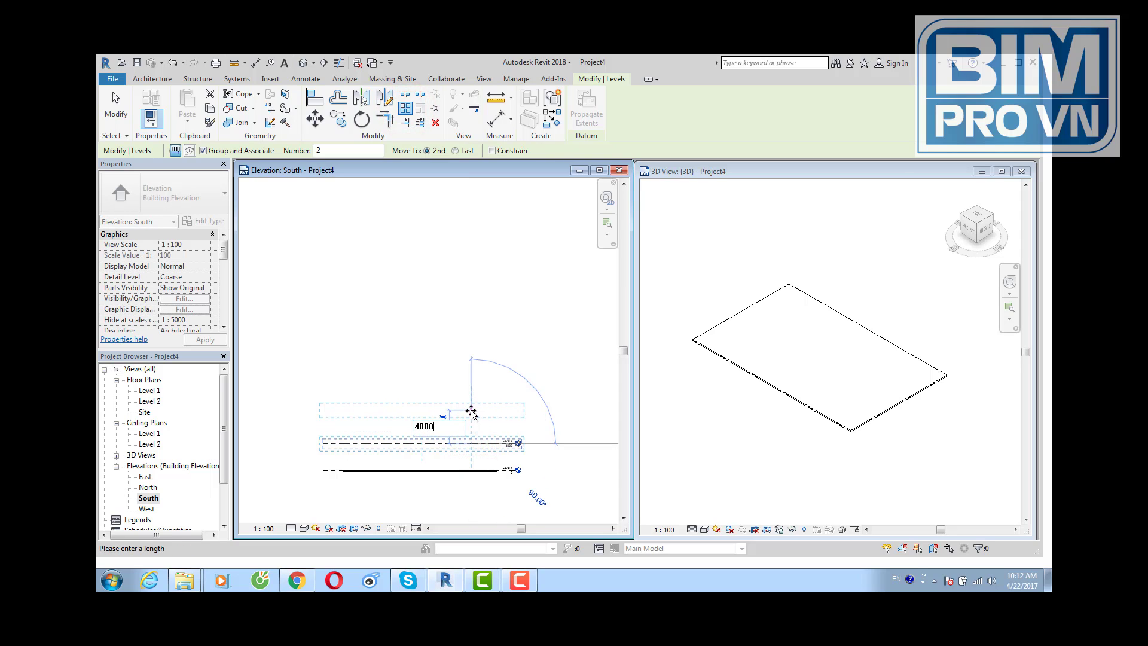
key("Return")
type("14")
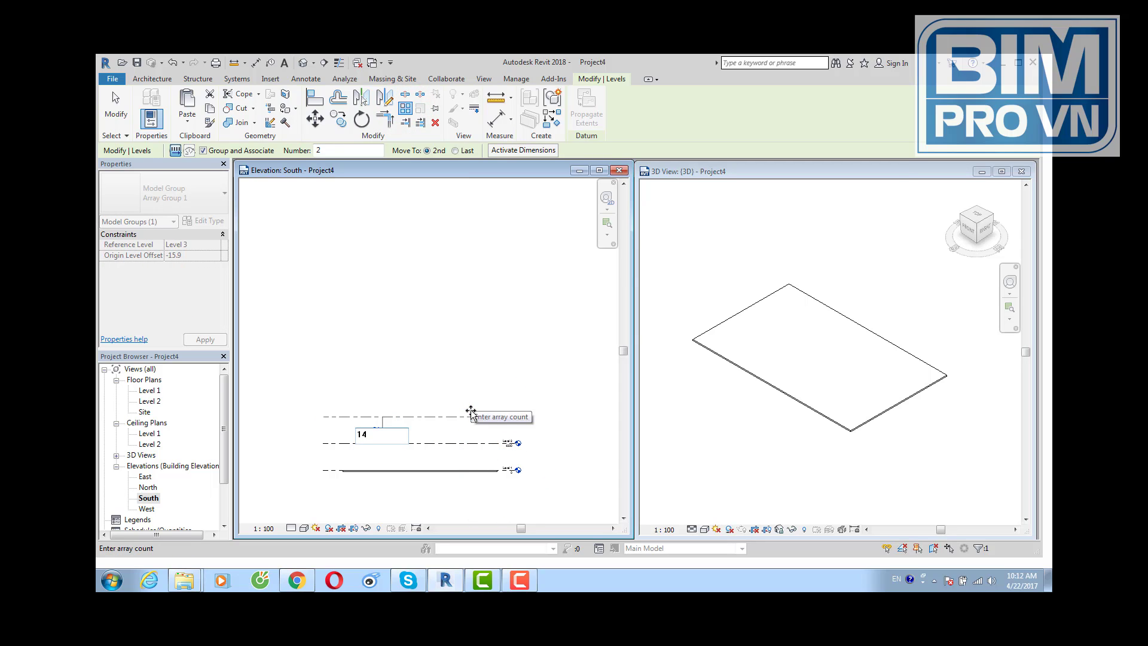
key("Return")
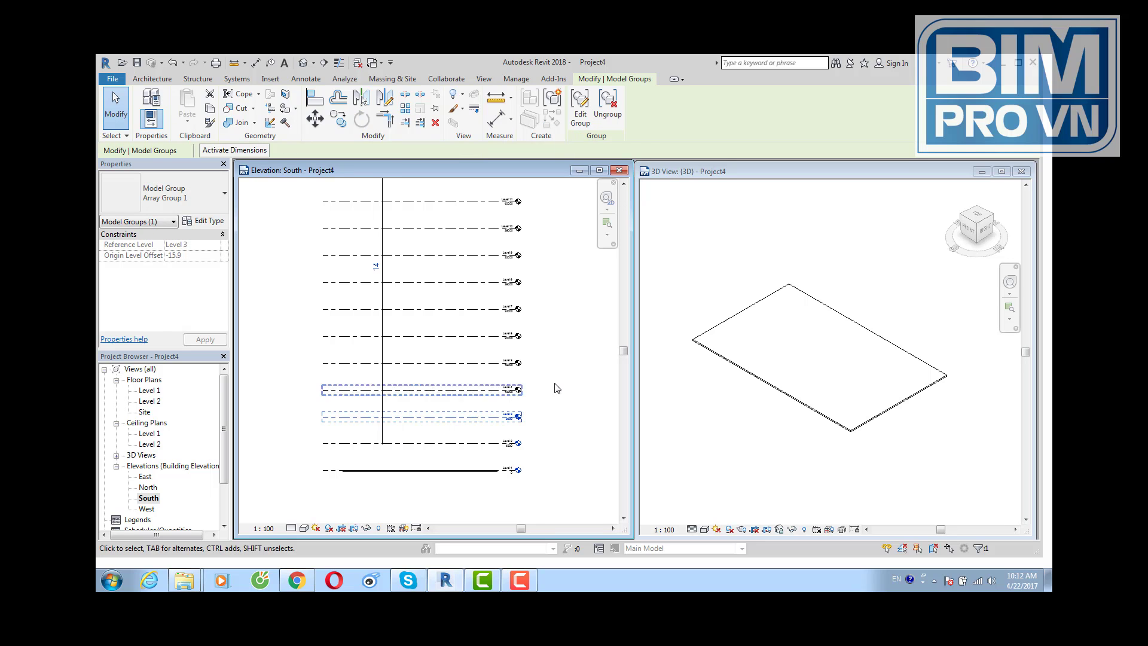
left_click(562, 383)
scroll(539, 407, "down", 2)
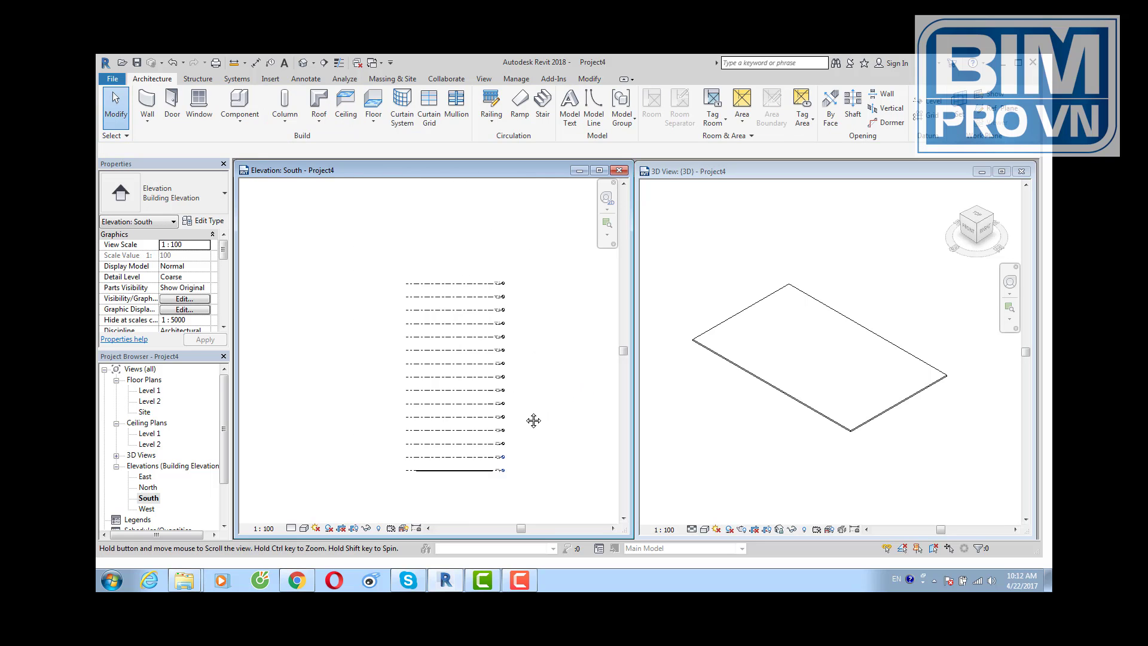
middle_click_drag(506, 426, 525, 406)
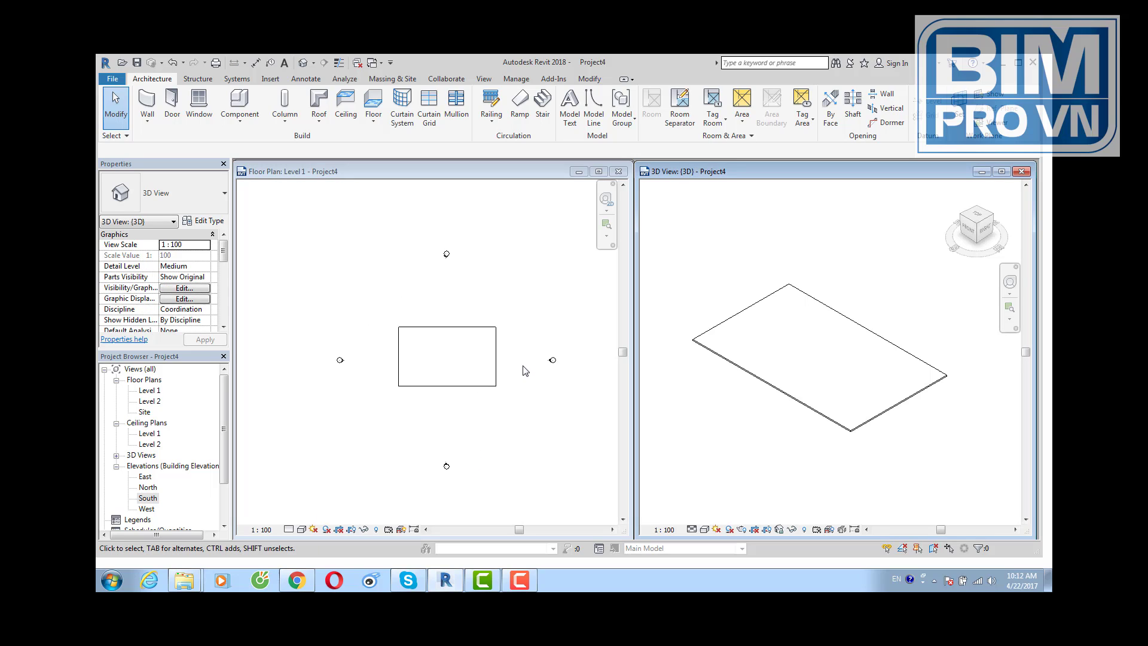
- Create floor plan views for Levels 3 to 15, then close the Level 15 plan window
left_click(523, 366)
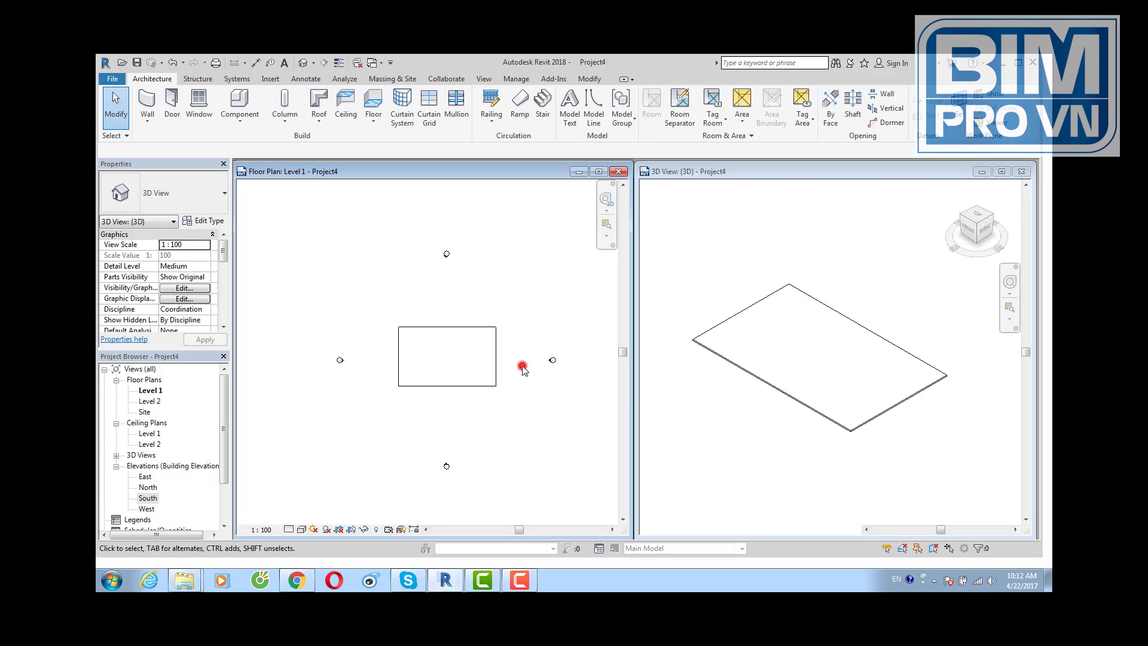
left_click(741, 406)
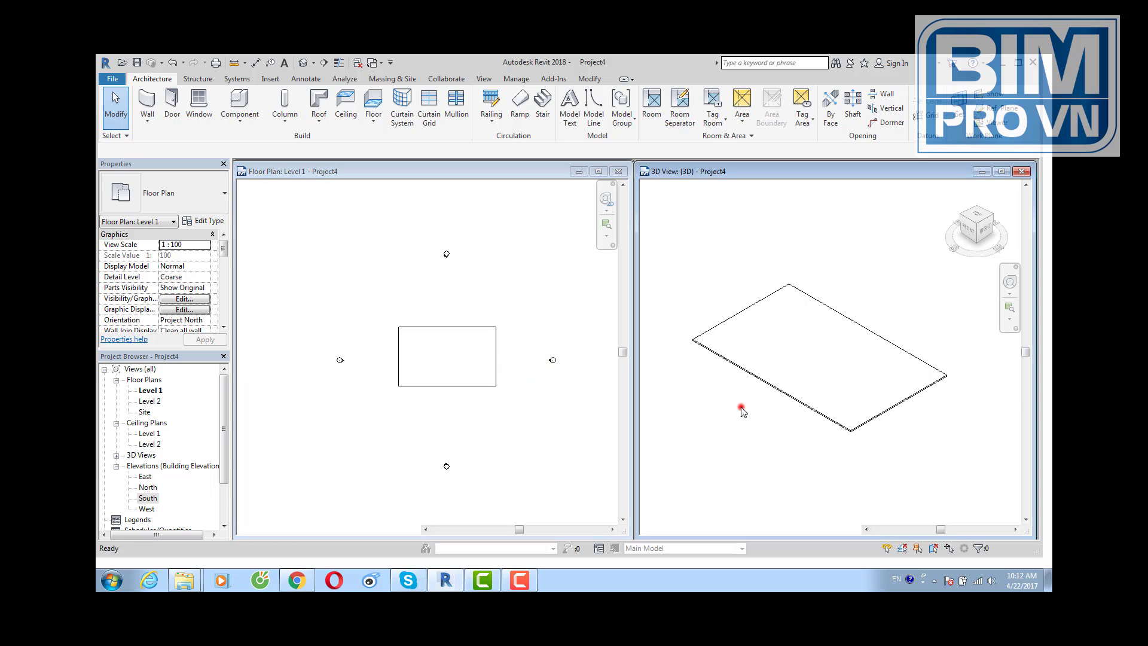
left_click(560, 417)
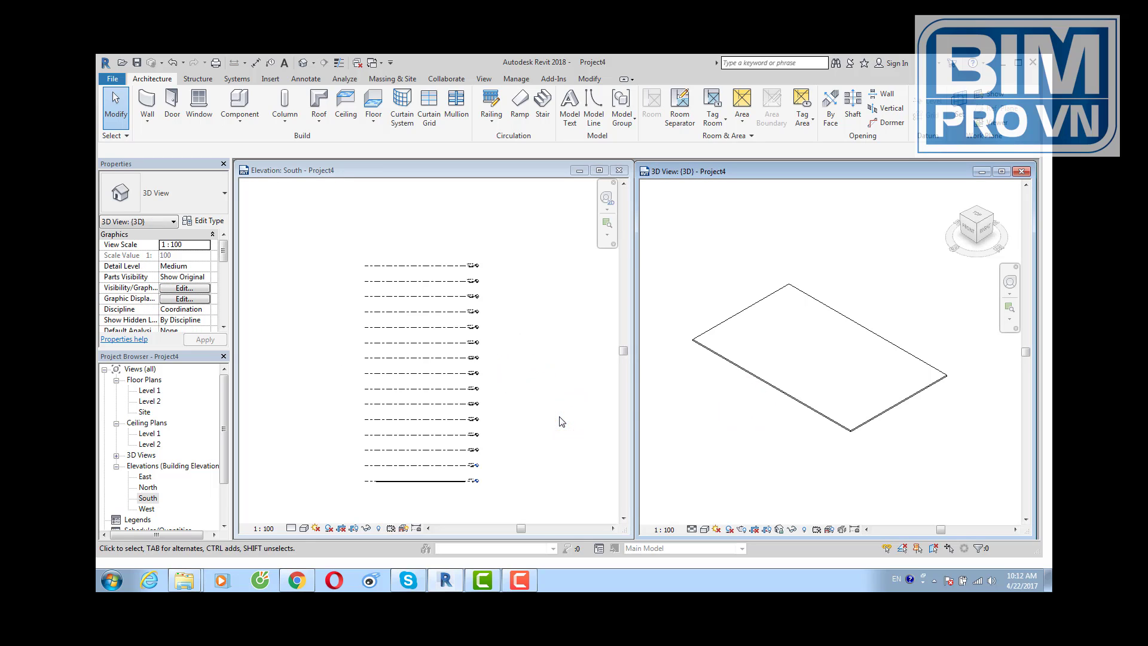
scroll(789, 455, "down", 3)
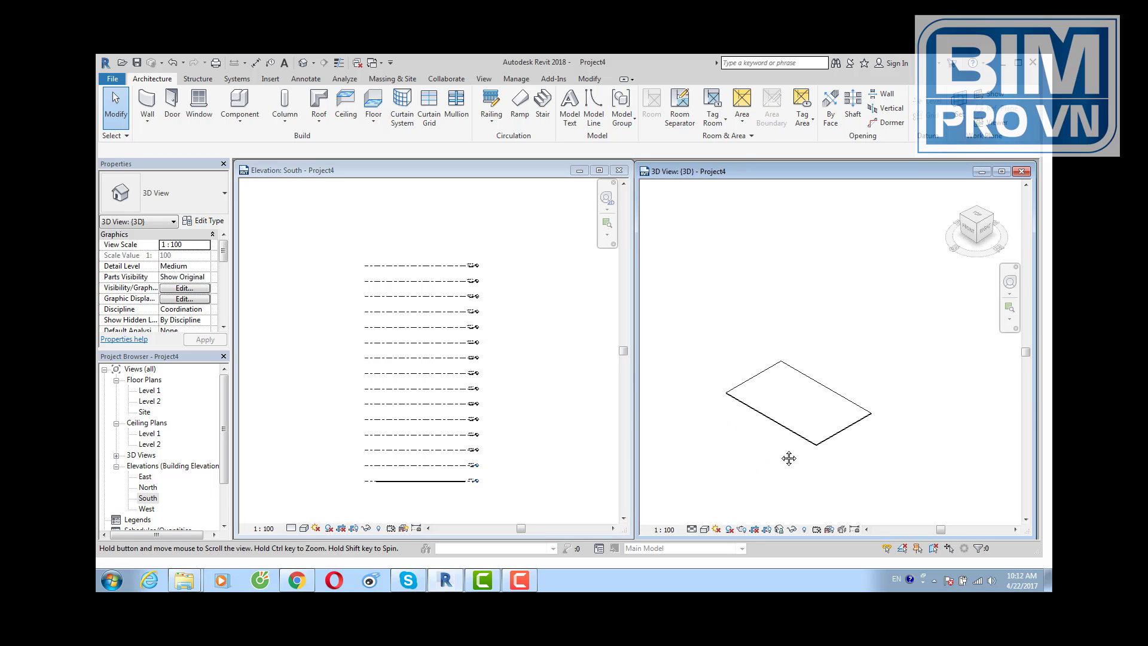
left_click(485, 80)
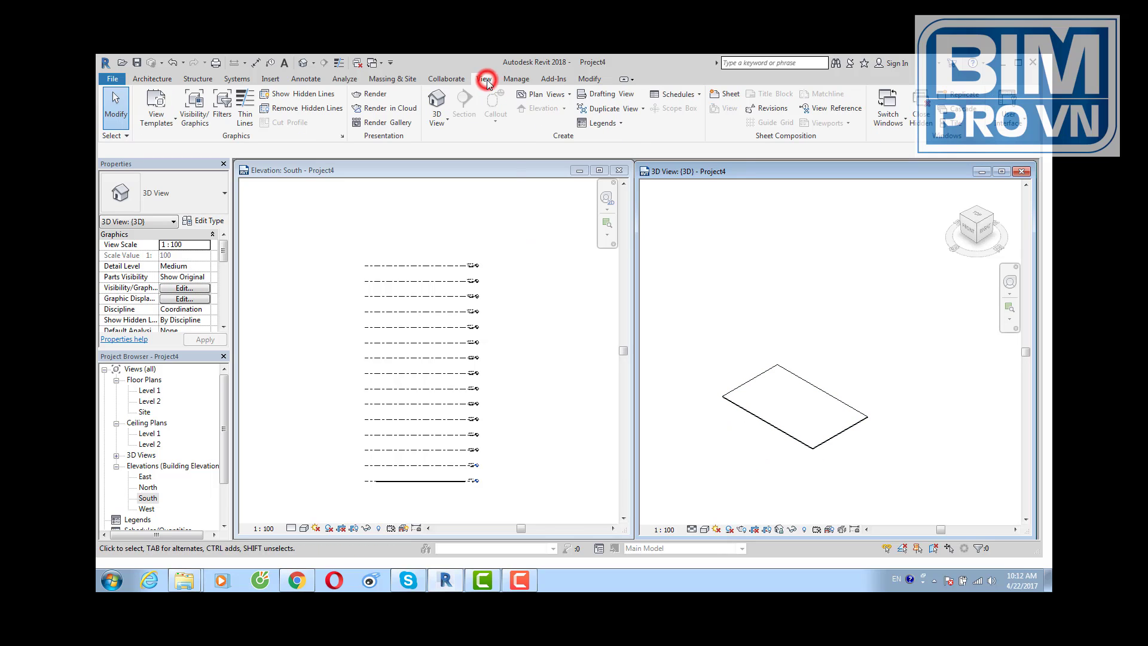
left_click(544, 94)
left_click(555, 114)
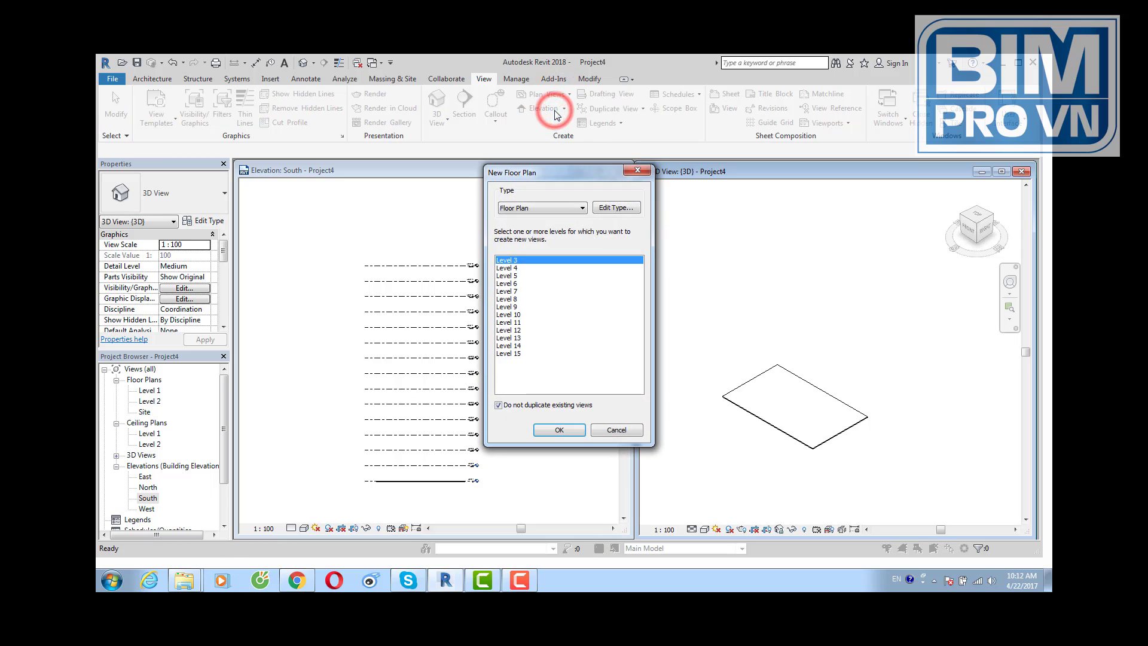
left_click(509, 353, "shift")
left_click(559, 430)
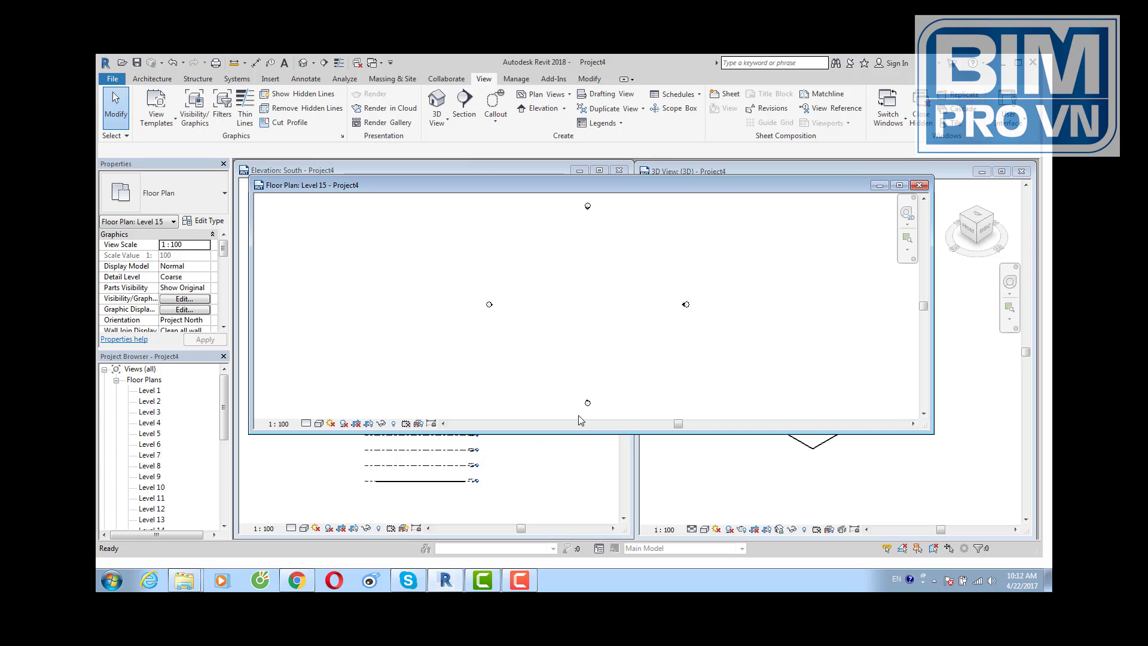
left_click(920, 187)
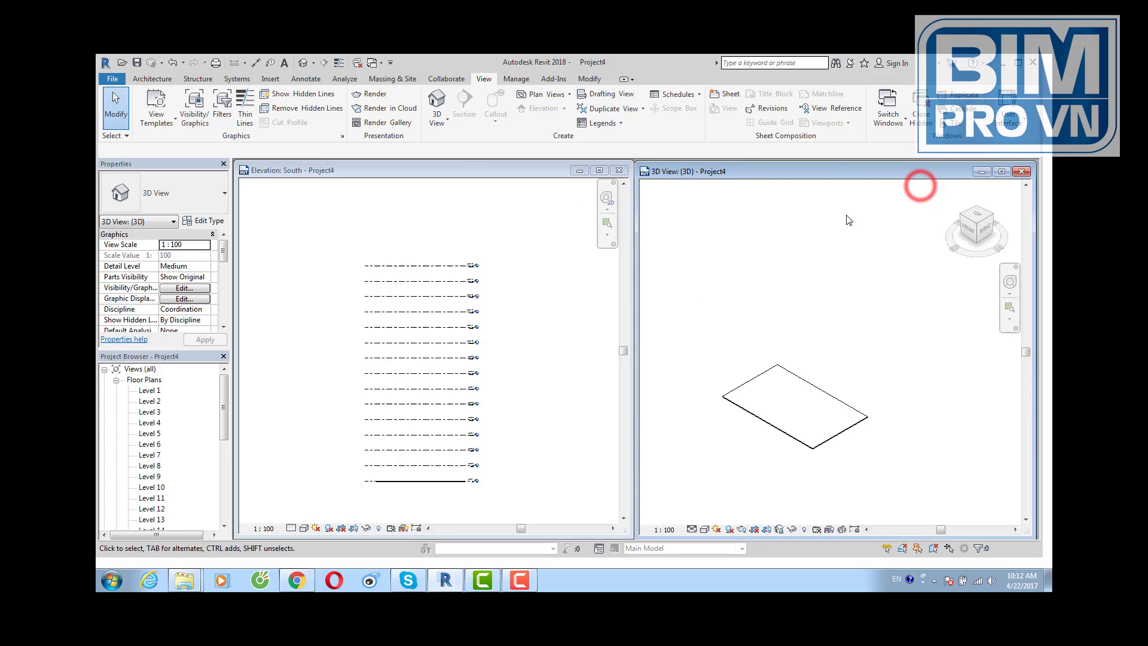
left_click(532, 402)
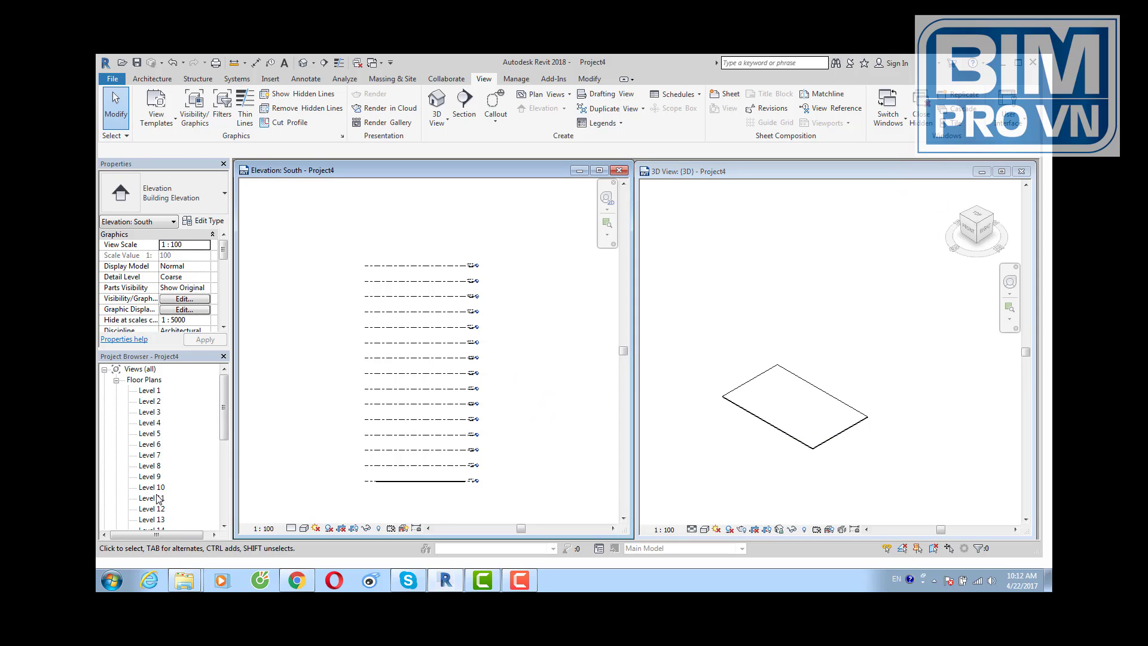
- Paste the Level 1 floor slab aligned to selected Levels 2 through 15
left_click(713, 419)
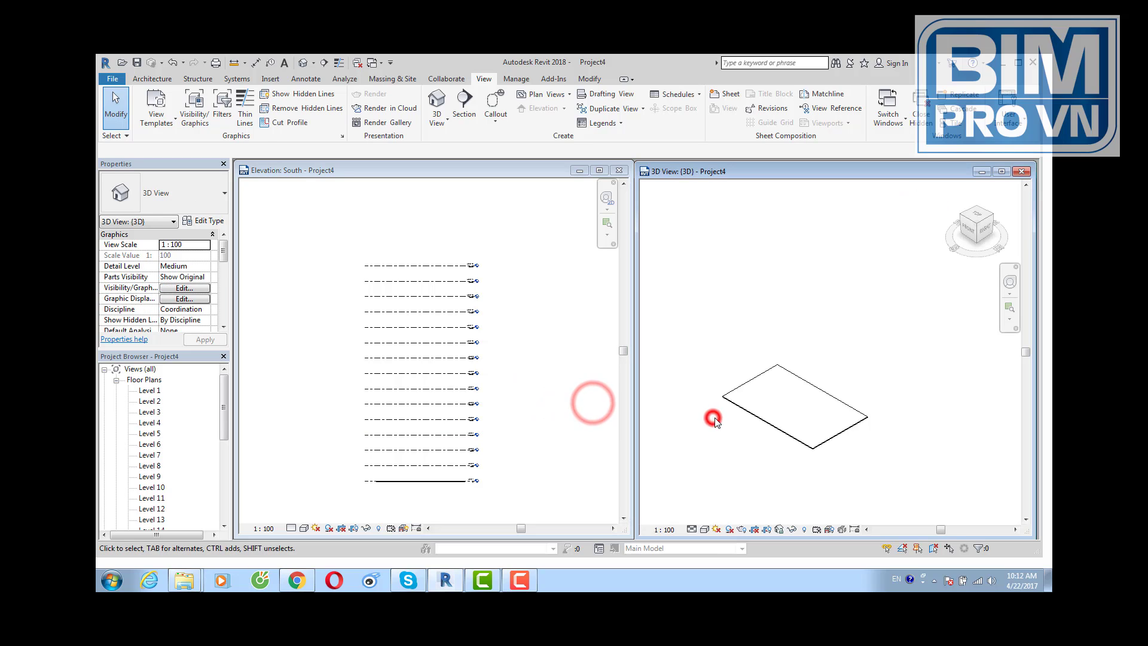
left_click(756, 414)
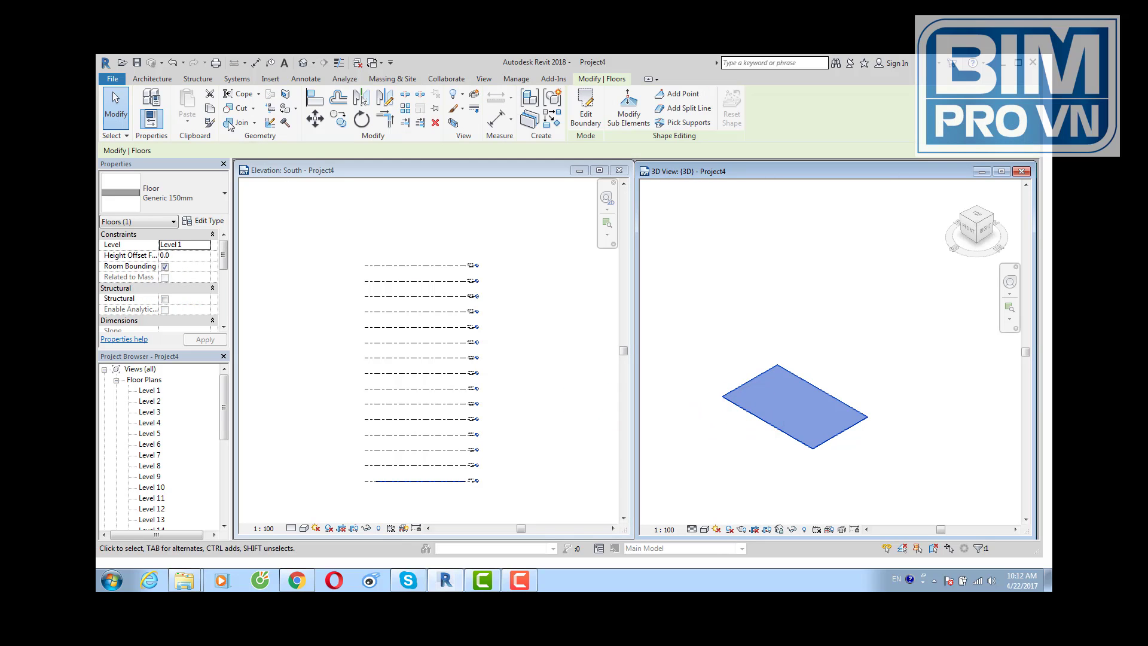
left_click(189, 123)
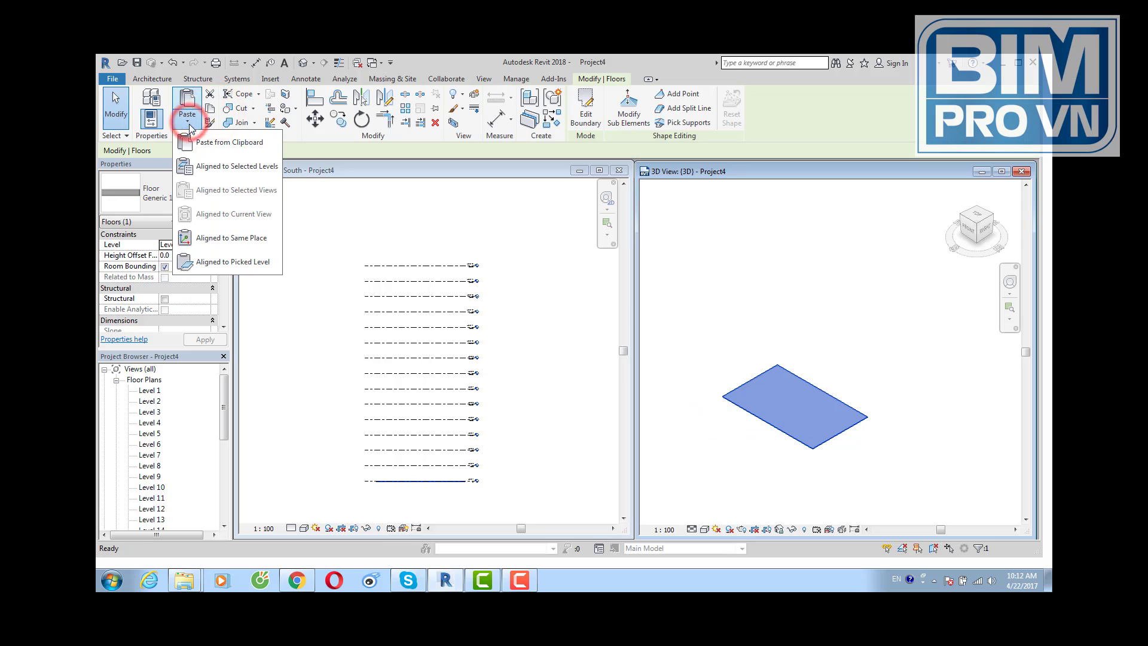
left_click(194, 167)
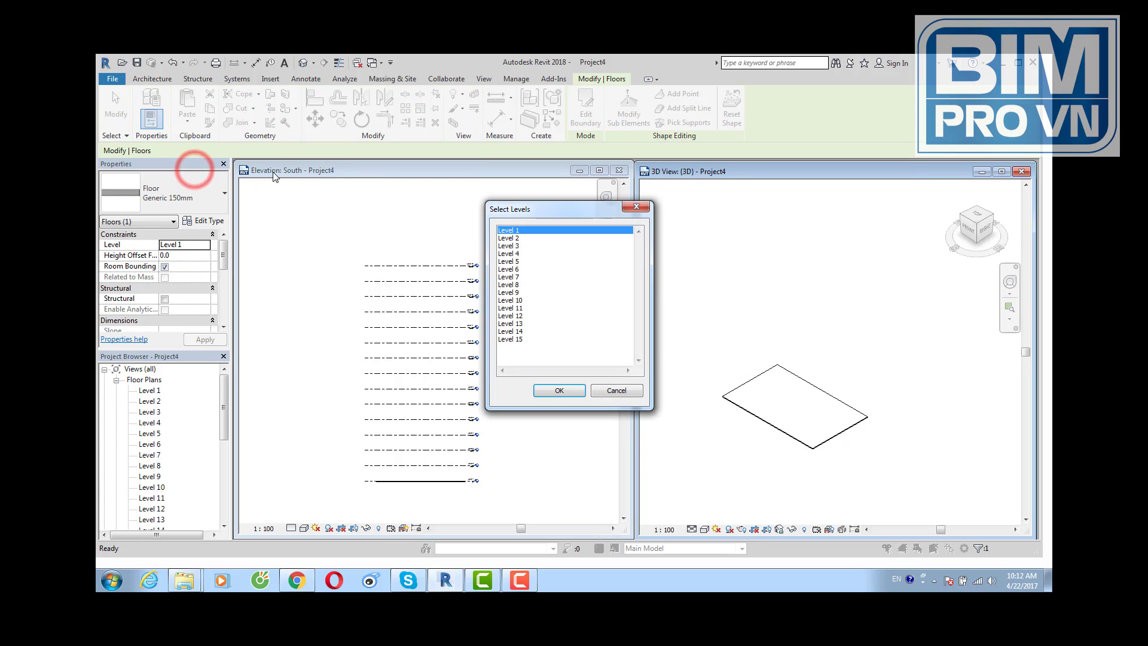
left_click(510, 238)
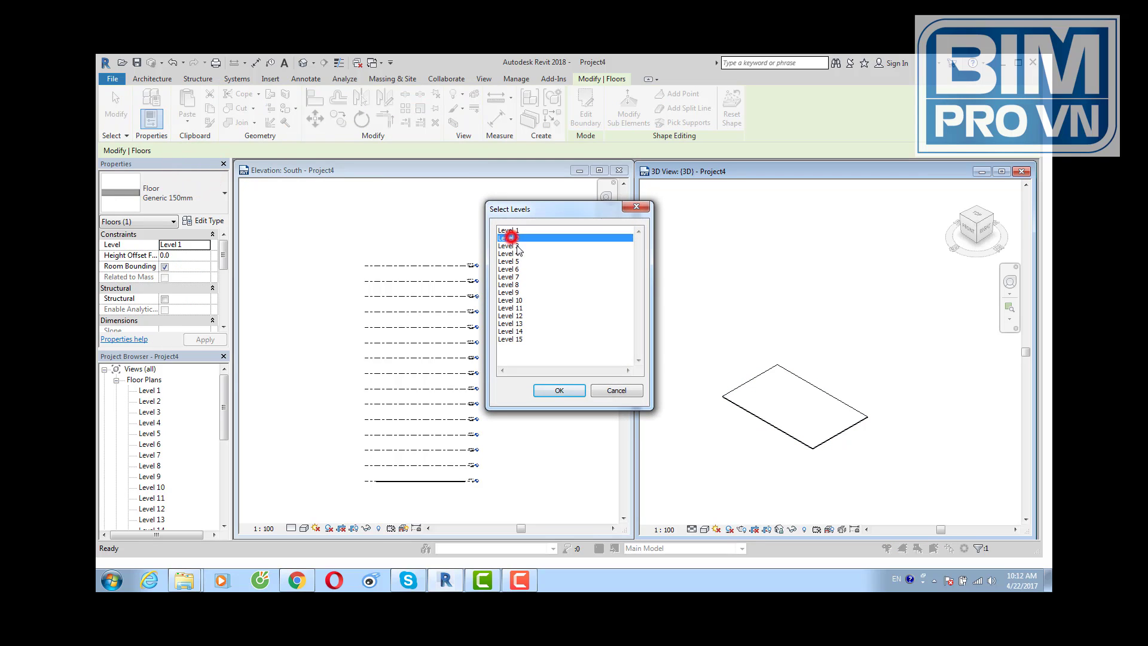
left_click(514, 340, "shift")
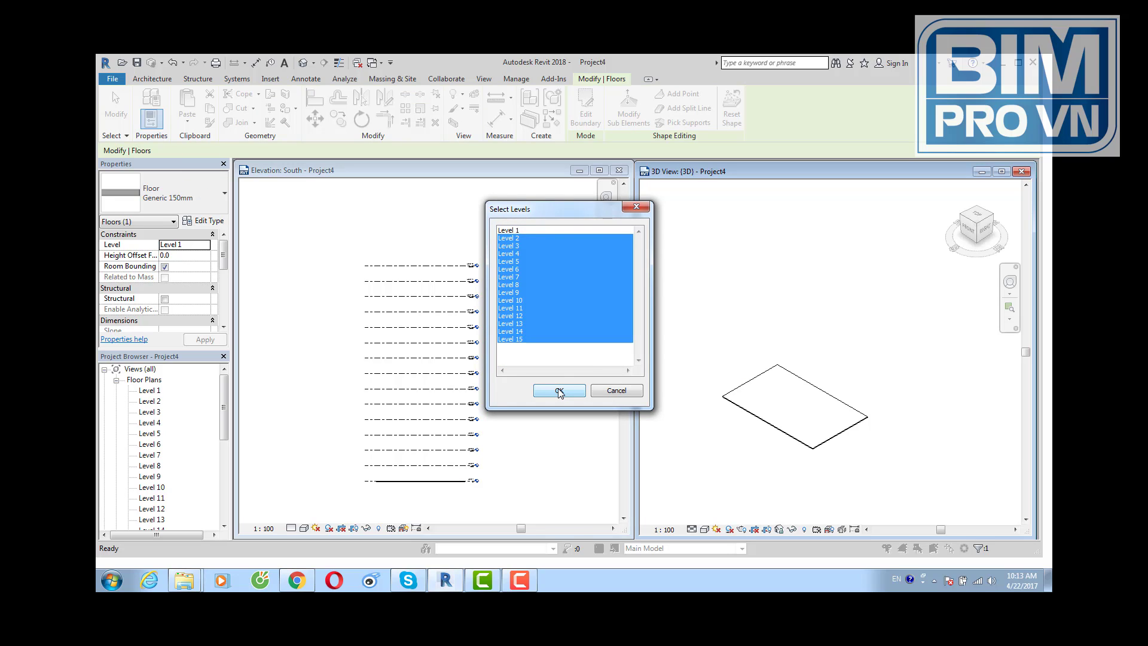
left_click(559, 390)
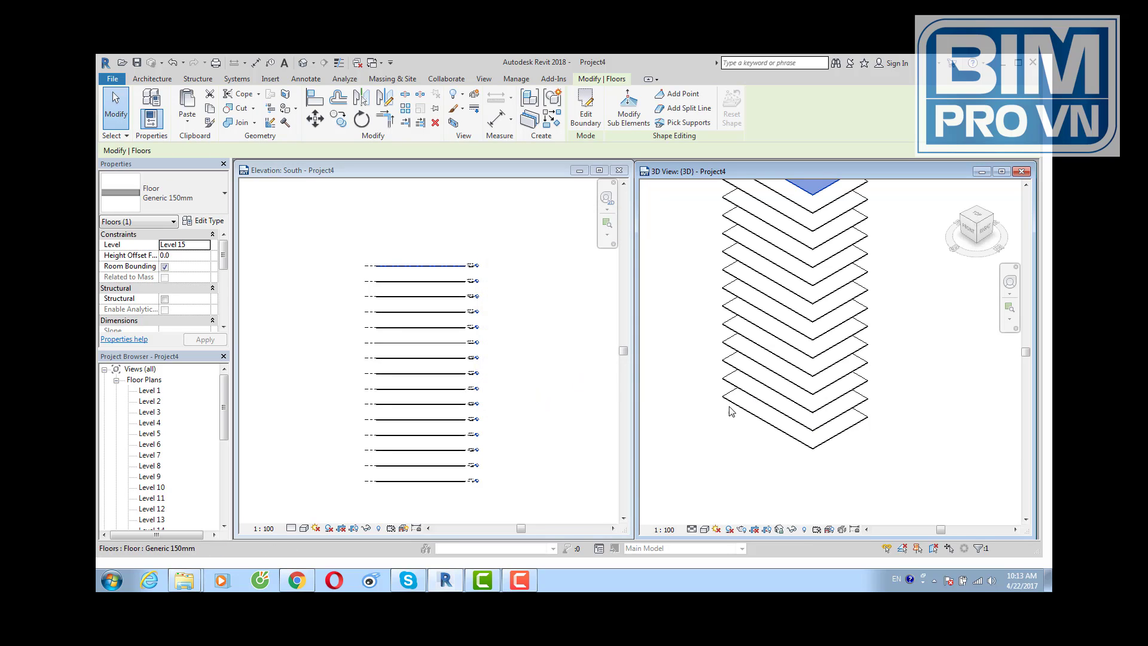
- Frame the whole slab stack in the 3D view and set its visual style to Shaded
left_click(695, 431)
scroll(695, 428, "down", 2)
middle_click_drag(695, 418, 771, 473)
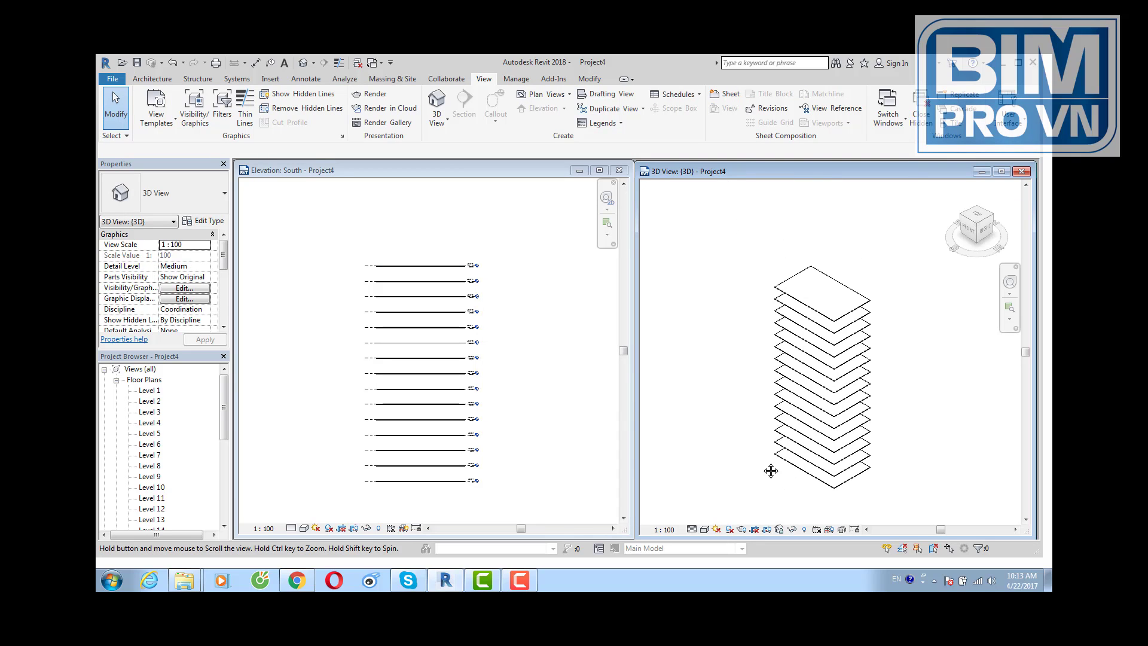
left_click(704, 531)
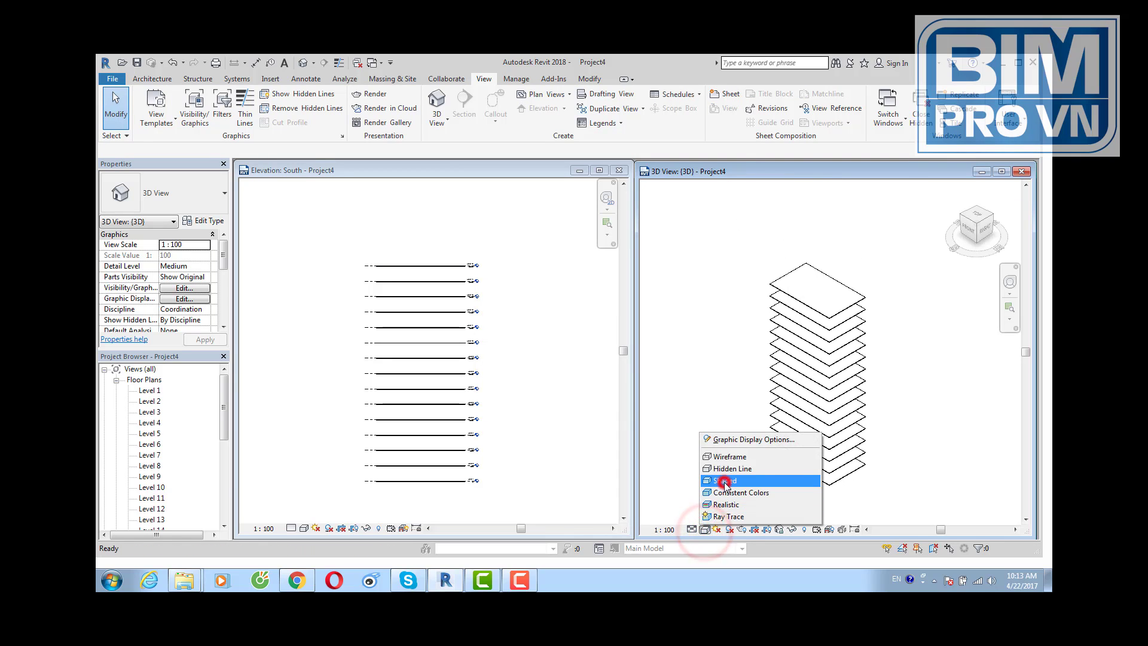
left_click(721, 484)
middle_click_drag(717, 423, 714, 400)
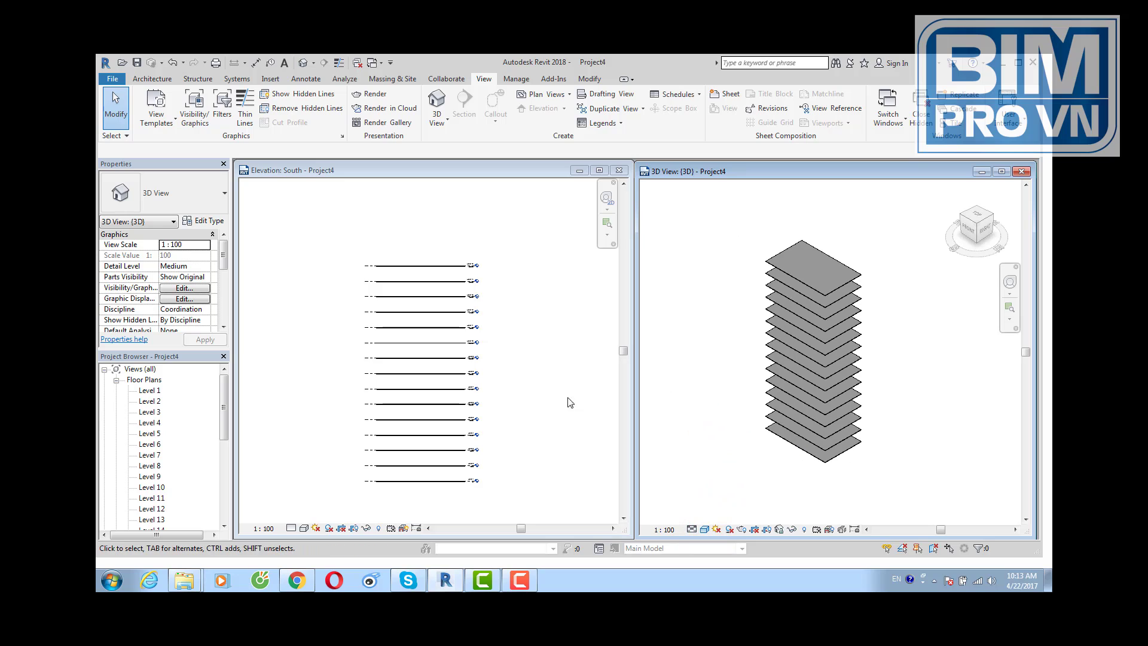
- Reopen the Level 1 floor plan and centre the slab outline
double_click(151, 391)
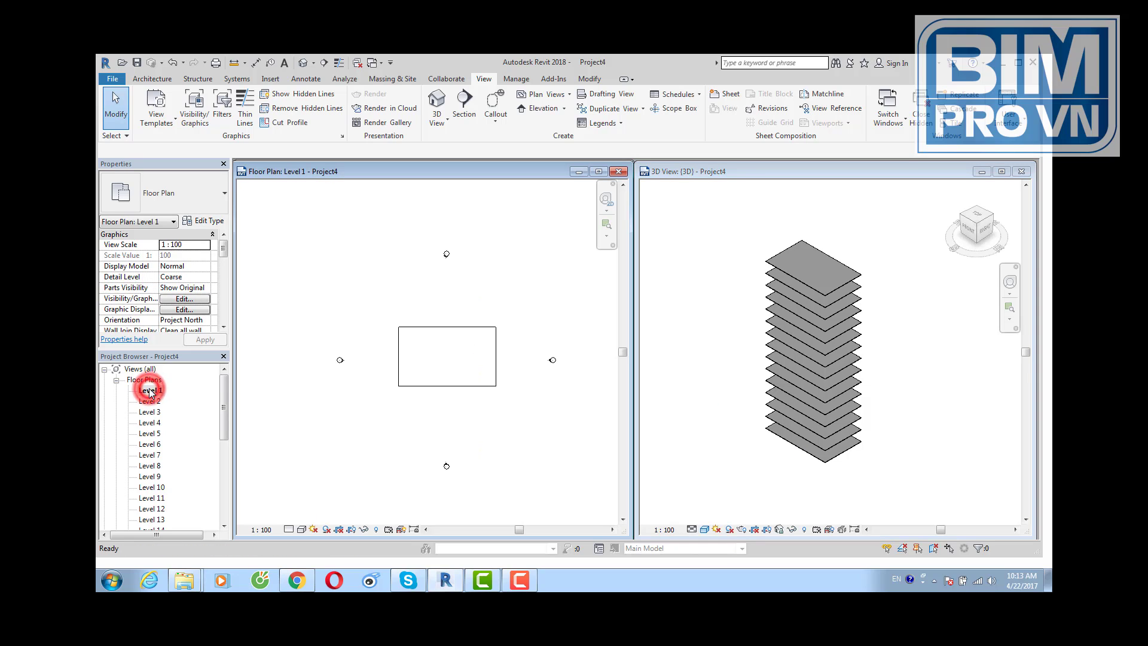
scroll(514, 334, "up", 2)
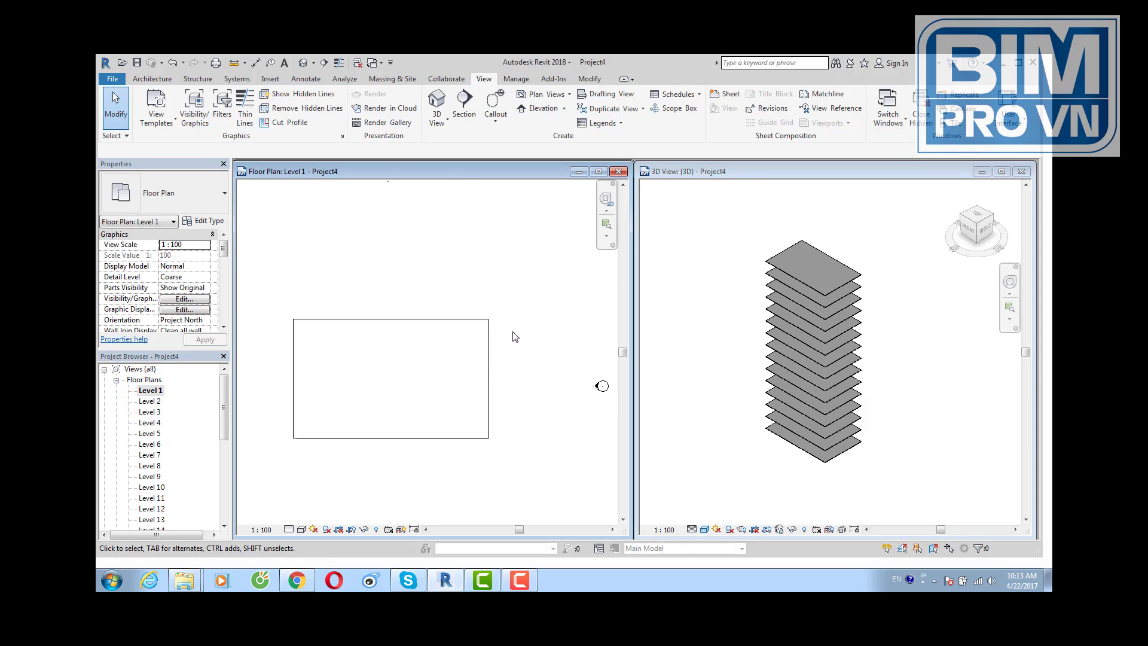
middle_click_drag(513, 333, 547, 377)
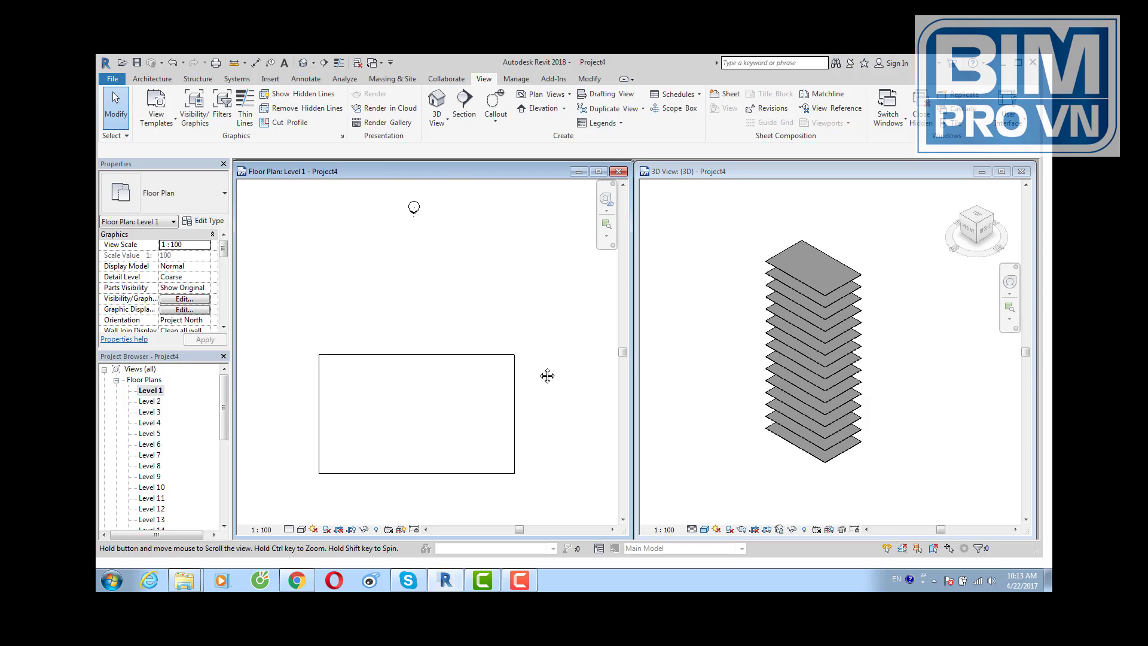
left_click(157, 80)
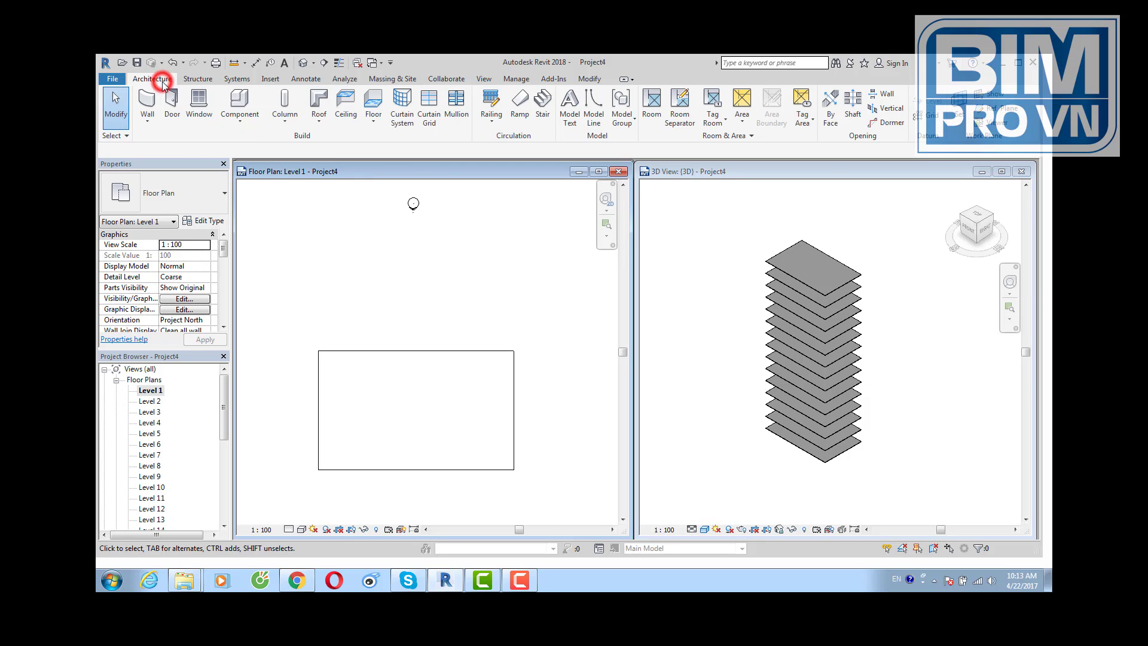
- Draw a 22-riser U-shaped stair from Level 1 to Level 2 as two parallel runs
left_click(542, 103)
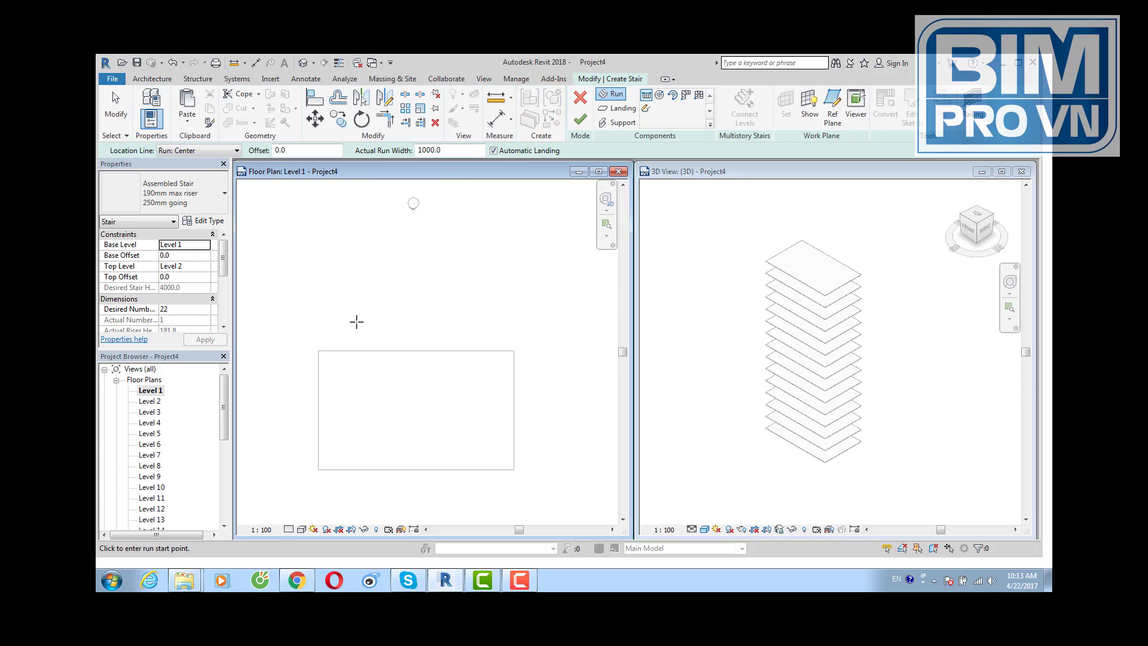
scroll(374, 380, "up", 1)
scroll(374, 379, "up", 1)
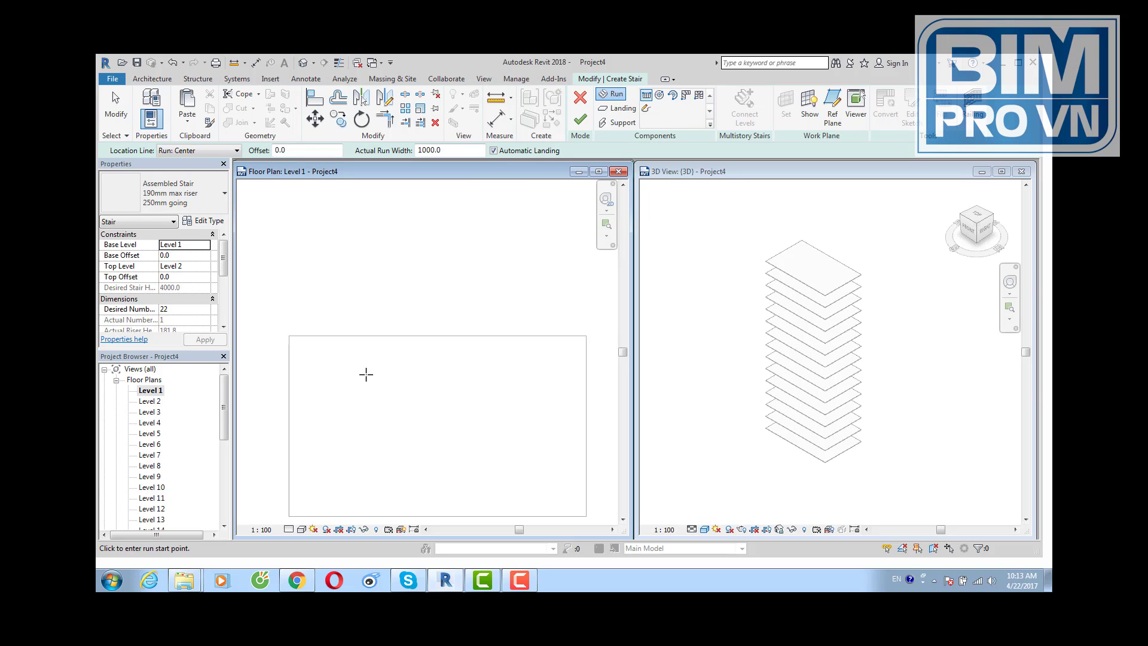
scroll(364, 374, "up", 1)
left_click(305, 346)
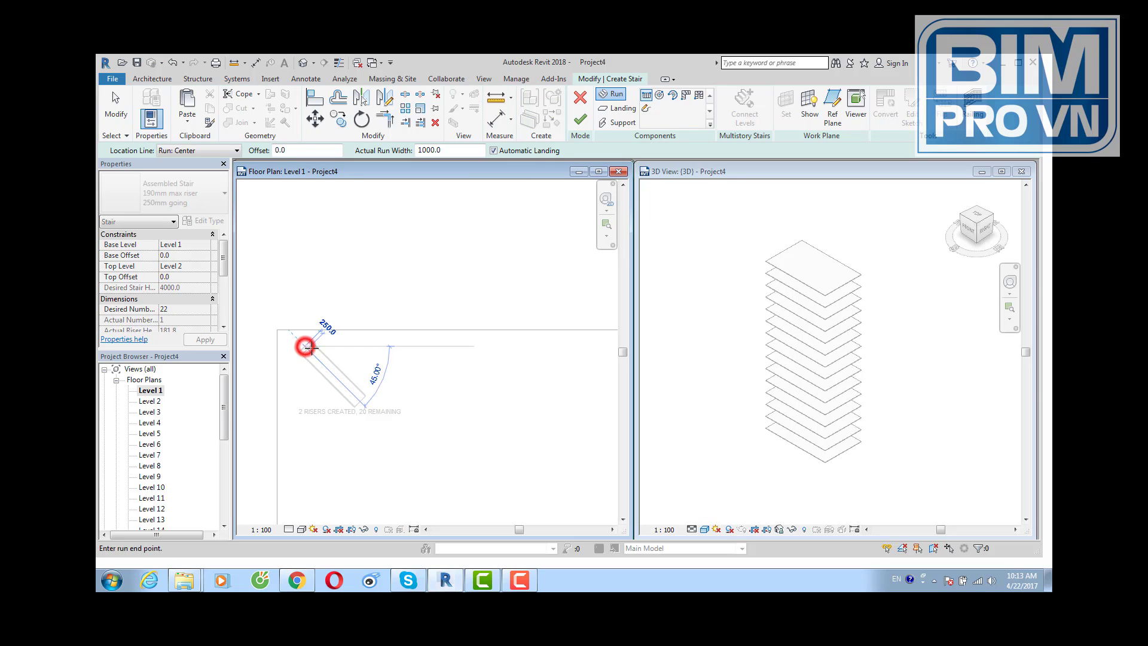
left_click(346, 346)
left_click(345, 374)
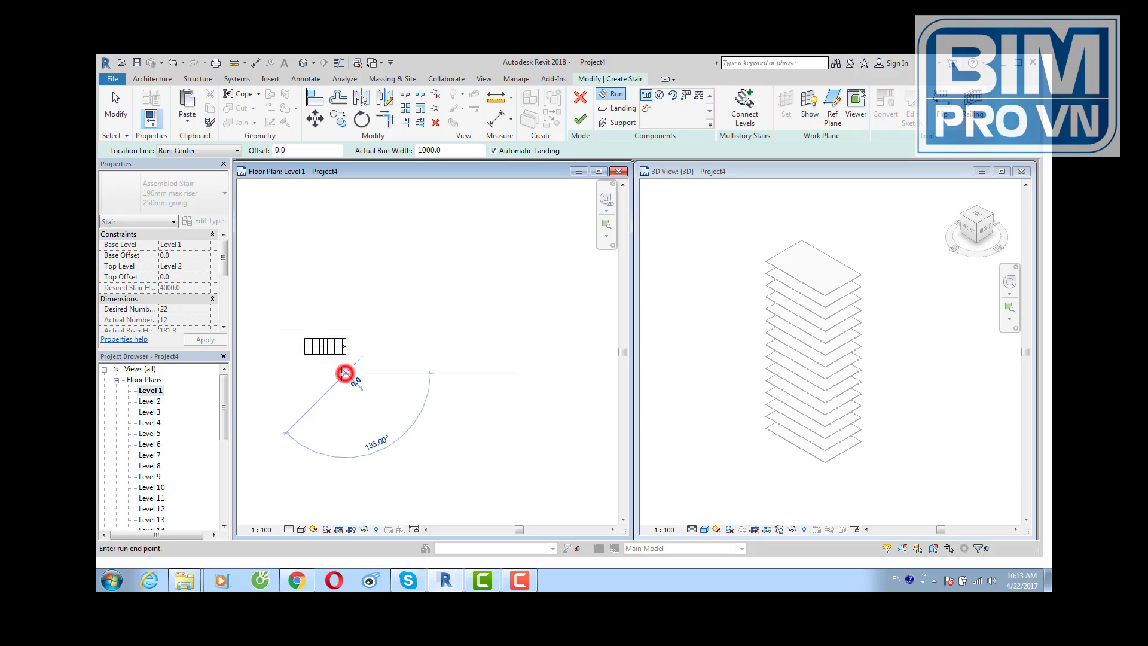
left_click(312, 373)
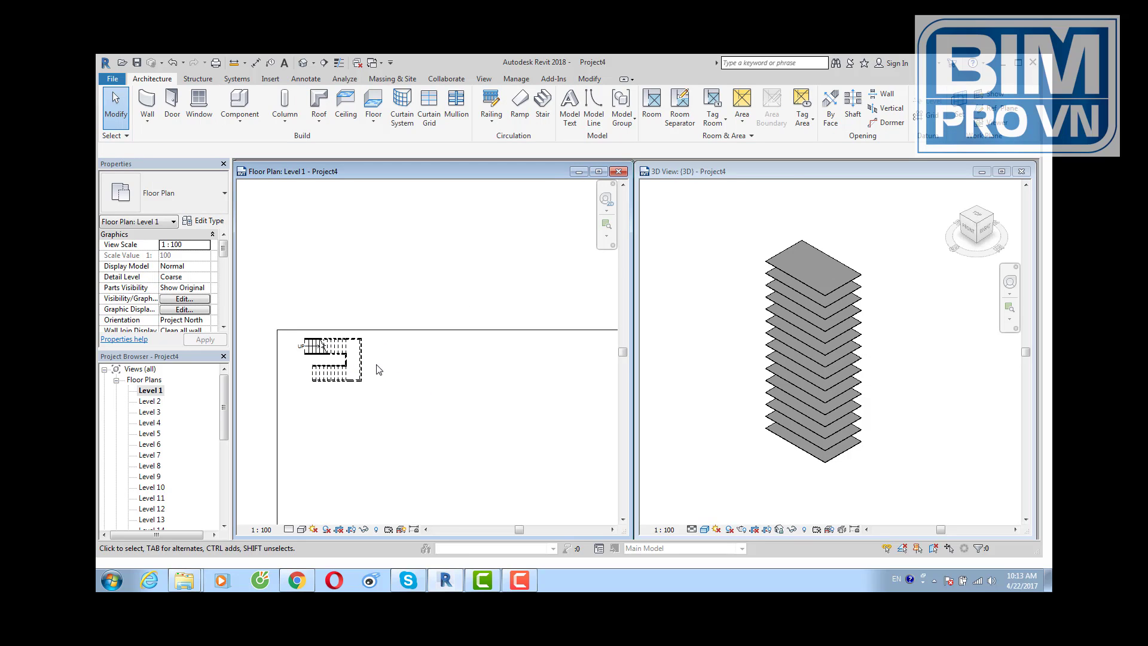
left_click(746, 446)
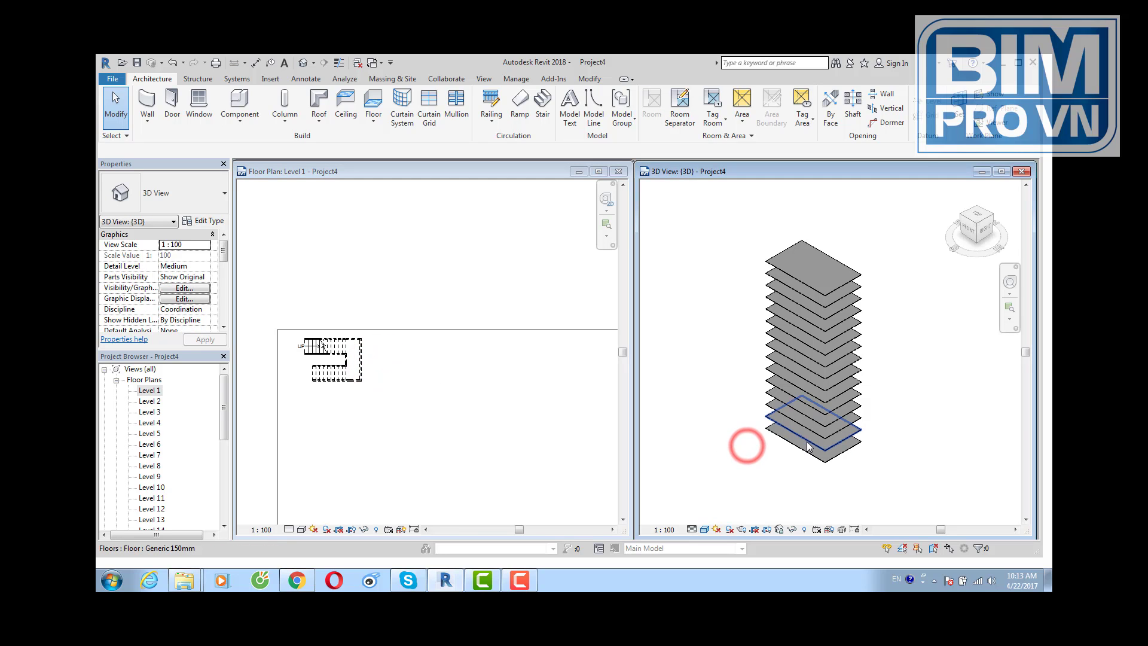
scroll(809, 445, "up", 1)
scroll(809, 444, "up", 1)
middle_click_drag(808, 445, 819, 444, "shift")
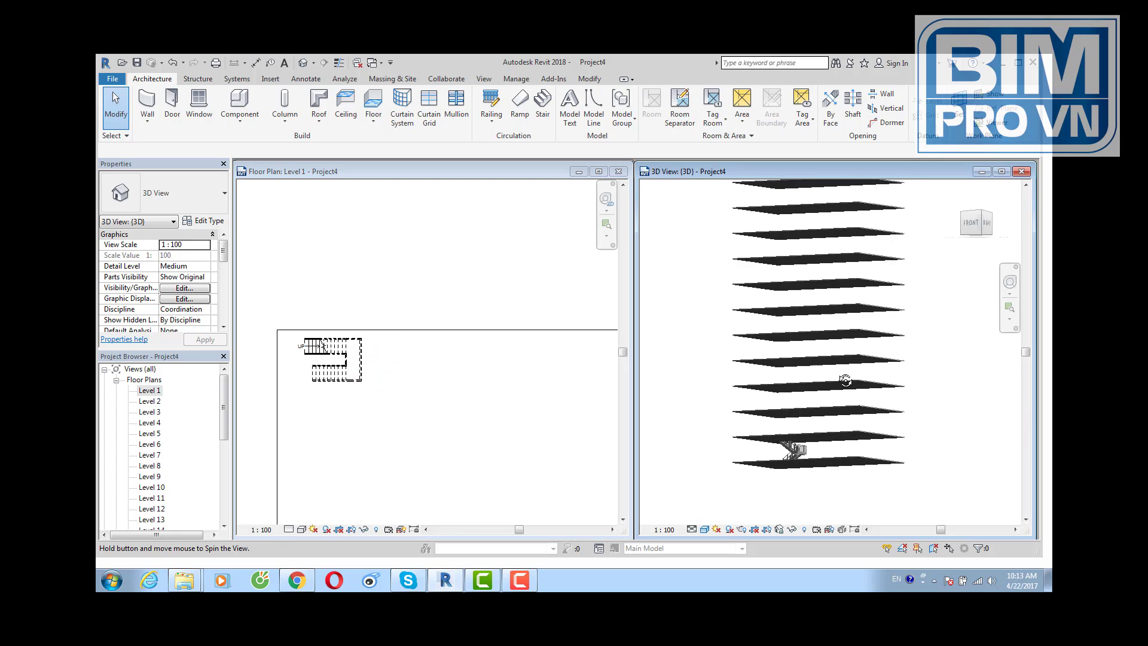
scroll(821, 446, "up", 1)
scroll(820, 445, "up", 1)
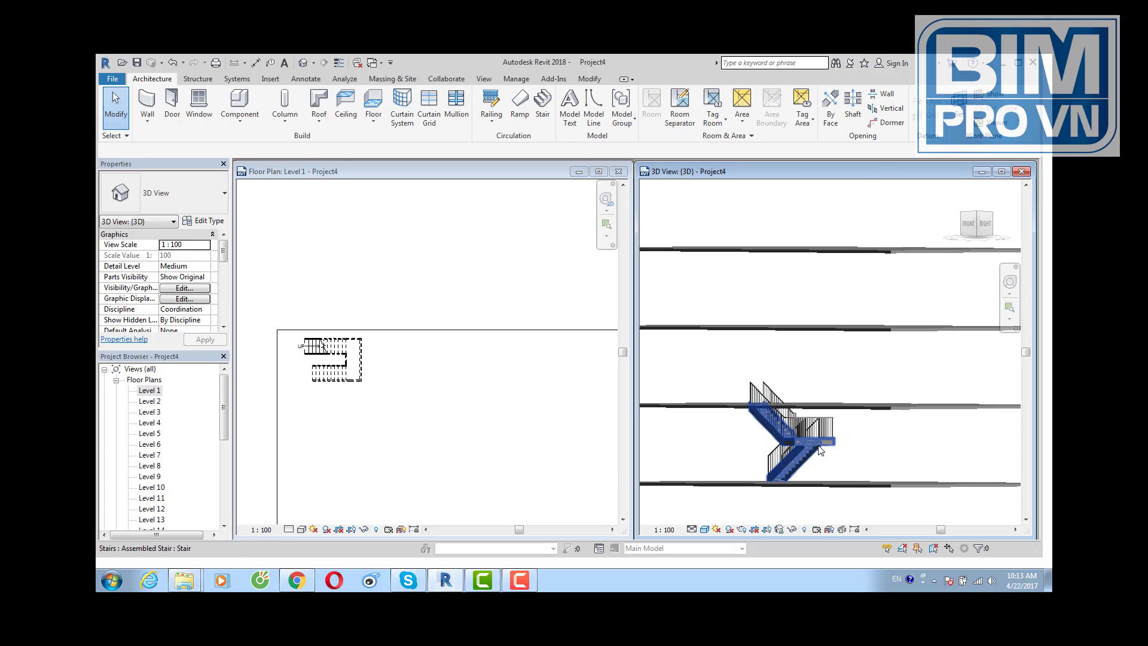
scroll(837, 452, "up", 1)
scroll(861, 454, "up", 1)
left_click(868, 445)
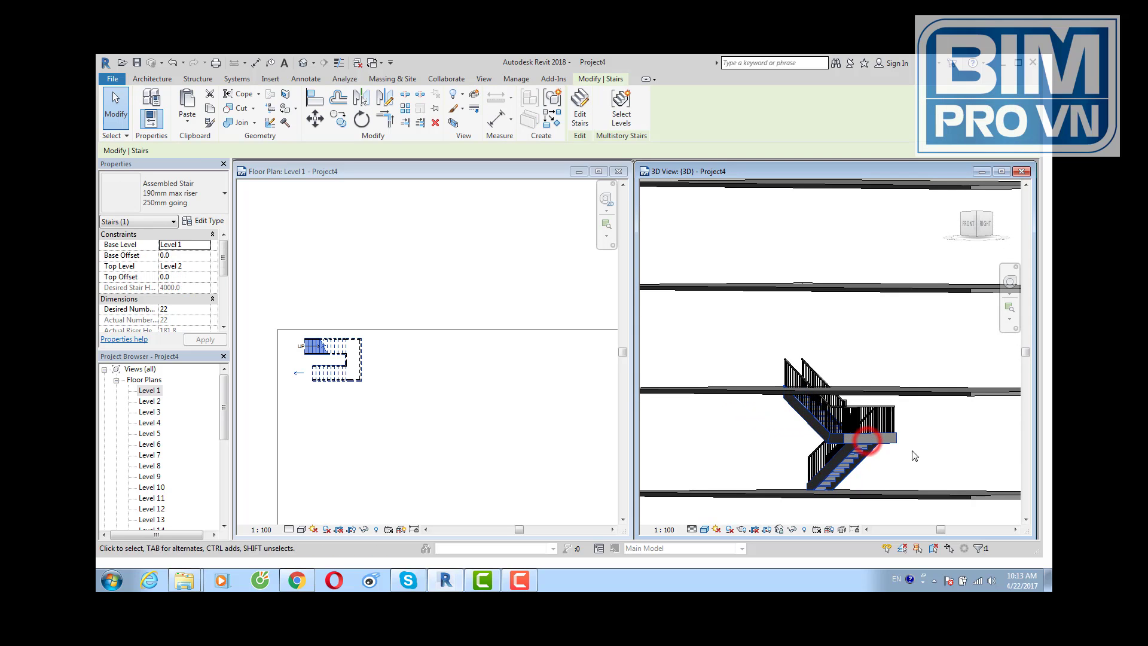
mouse_move(909, 453)
middle_mouse_down("shift")
mouse_move(771, 459)
mouse_move(844, 456)
middle_mouse_up("shift")
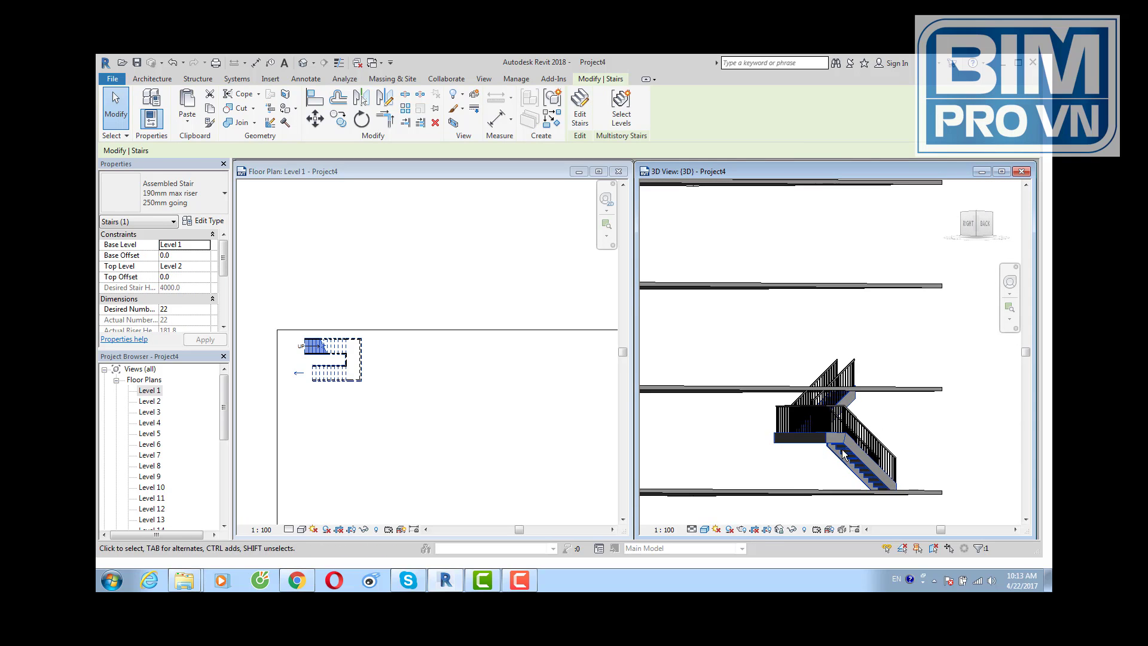
mouse_move(930, 449)
middle_mouse_down("shift")
mouse_move(737, 453)
mouse_move(871, 456)
mouse_move(777, 464)
middle_mouse_up("shift")
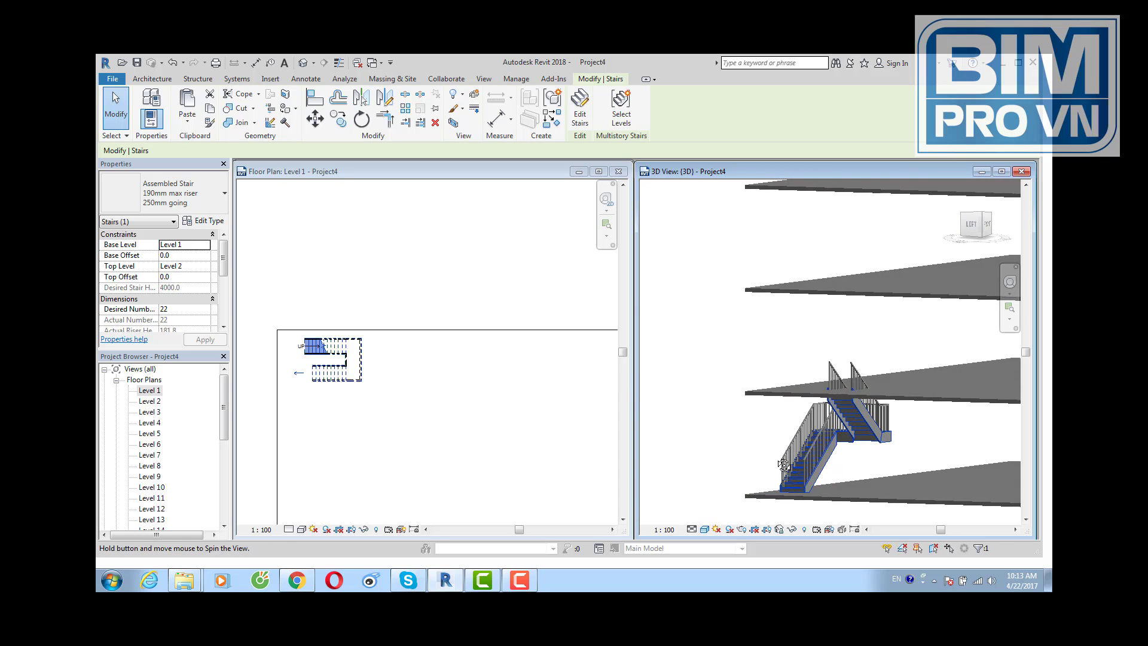
left_click(450, 405)
left_click(371, 366)
scroll(375, 363, "up", 2)
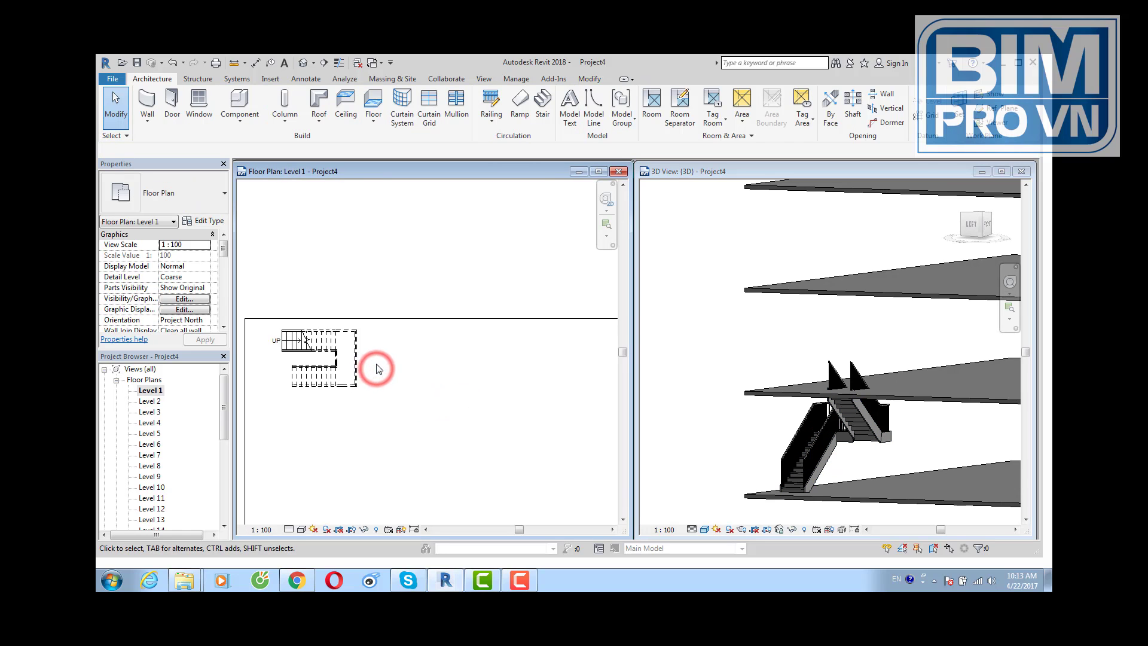
mouse_move(388, 370)
middle_mouse_down()
mouse_move(502, 418)
mouse_move(515, 408)
middle_mouse_up()
scroll(496, 413, "up", 2)
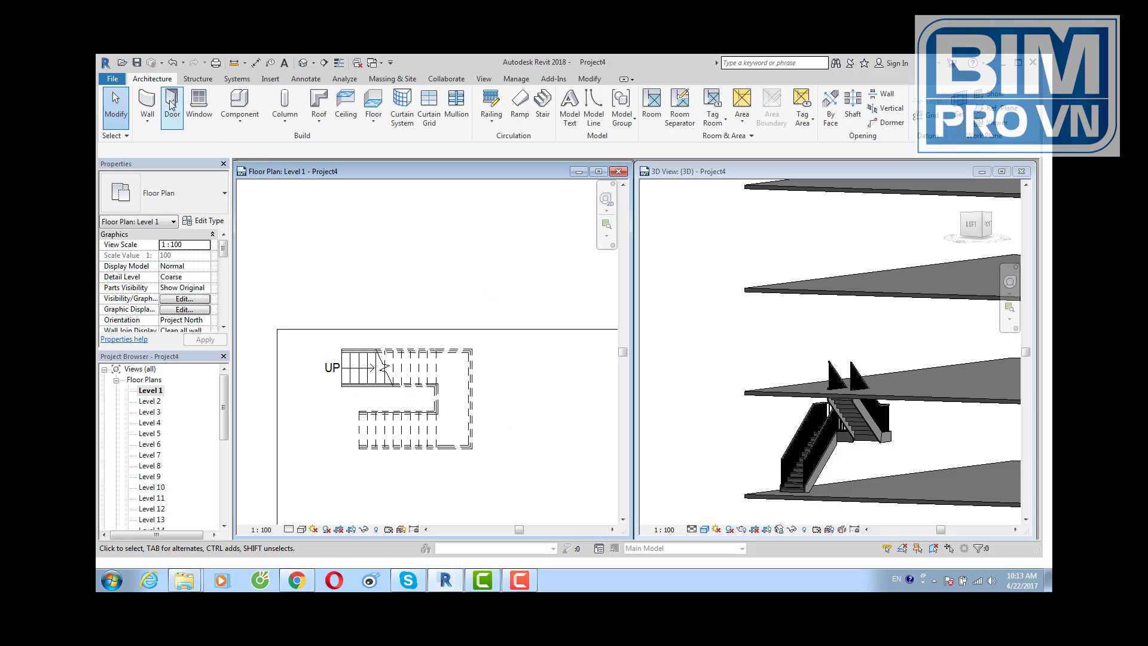
left_click(153, 79)
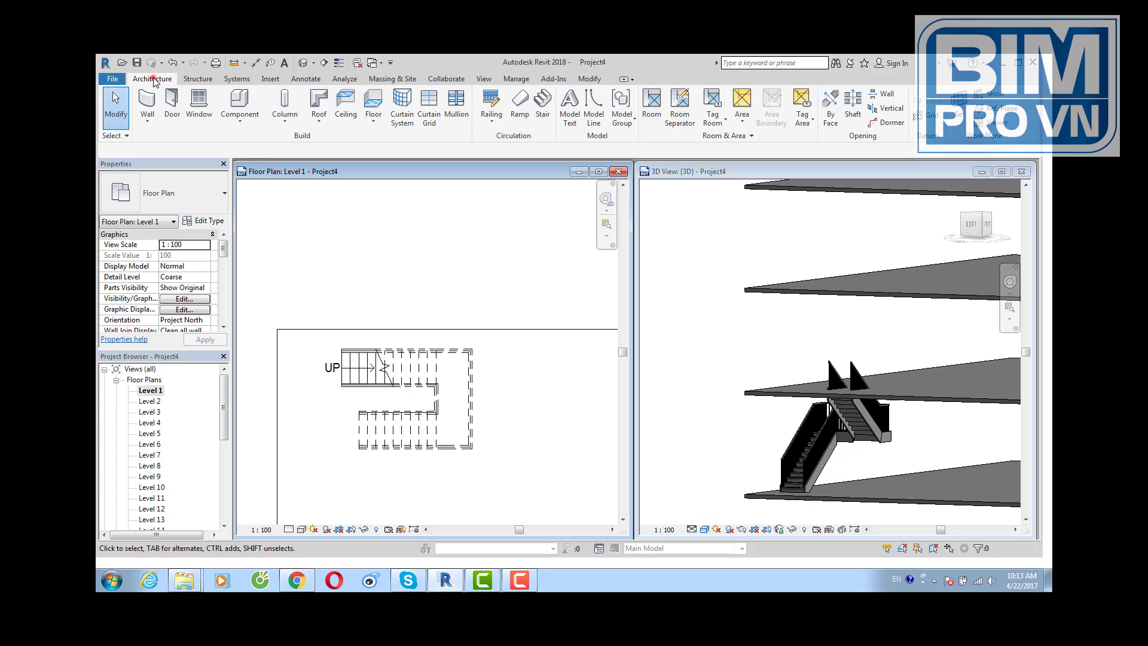
- Sketch a 3800 by 2800 rectangular shaft opening boundary around the Level 1 stair
left_click(846, 117)
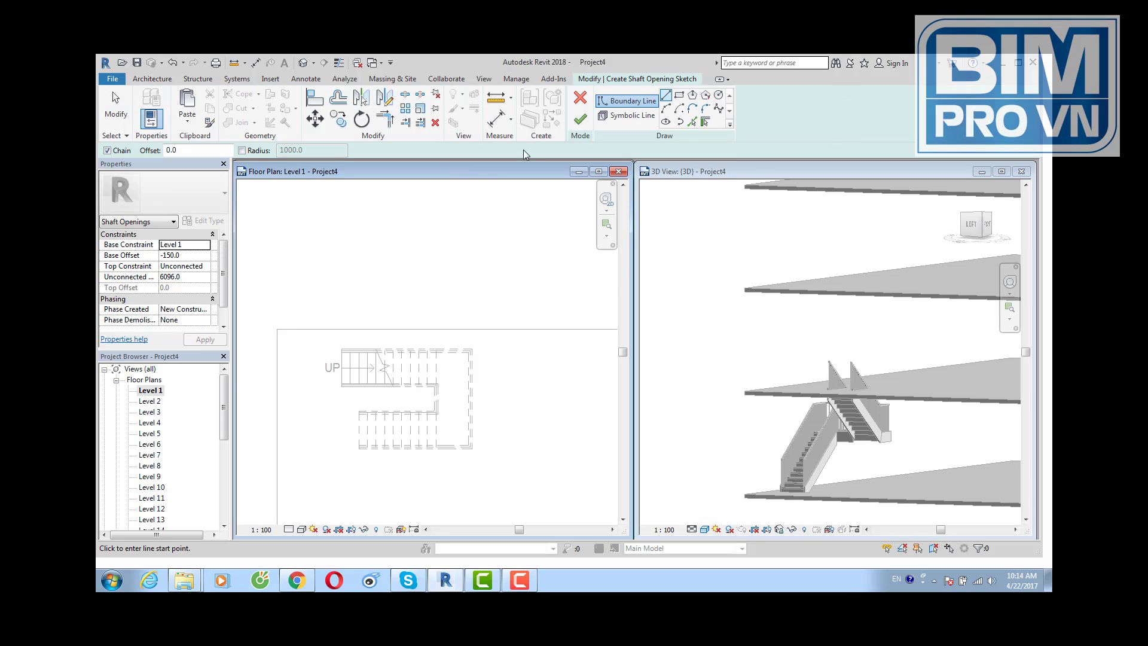
left_click(679, 96)
scroll(367, 356, "up", 1)
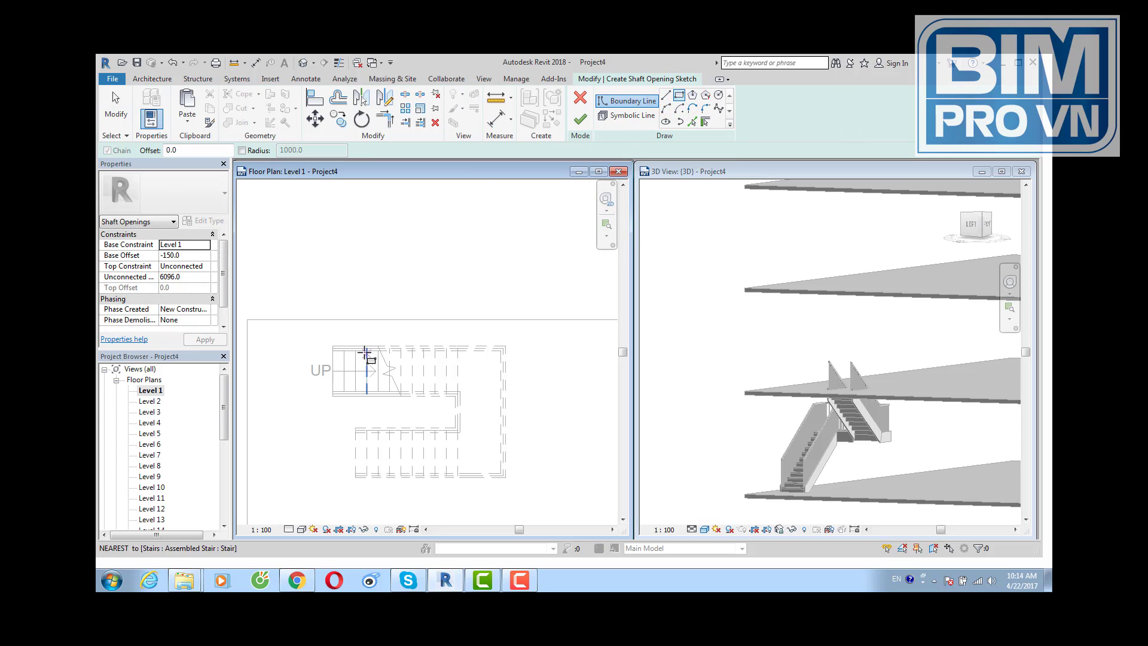
left_click(506, 478)
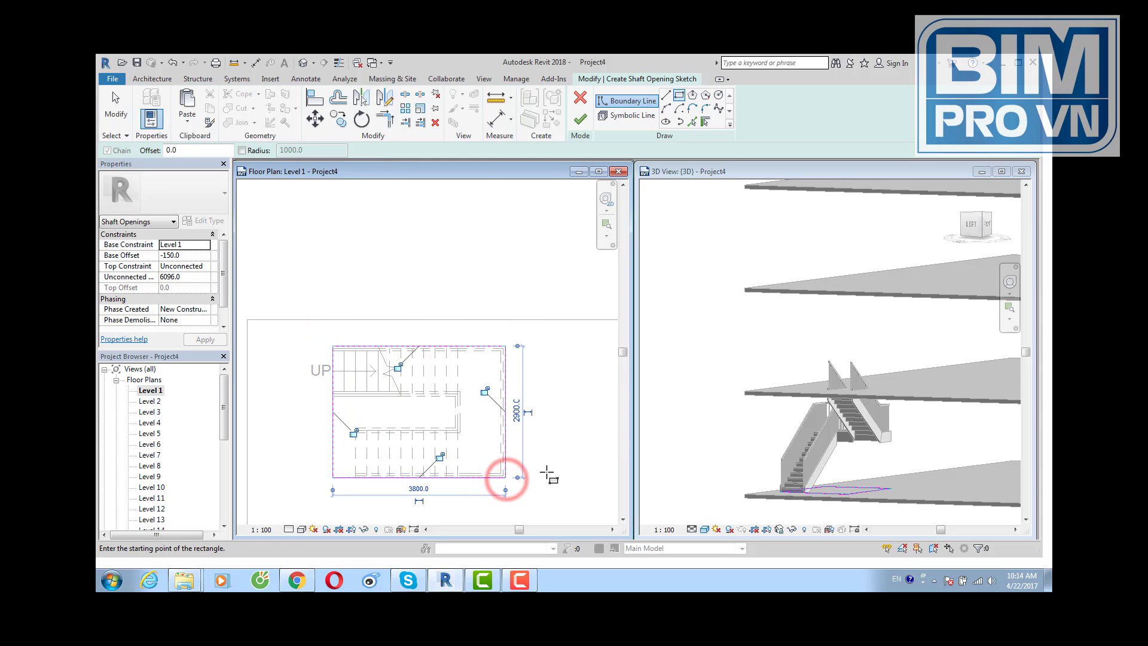
key("Escape")
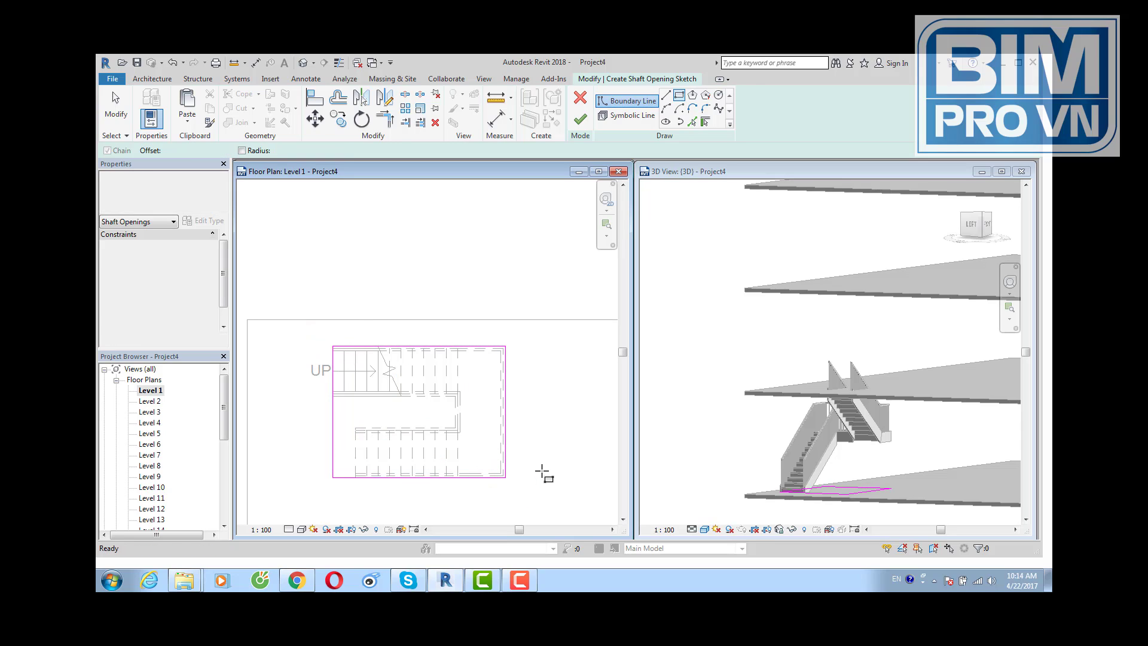
key("Escape")
scroll(348, 458, "up", 2)
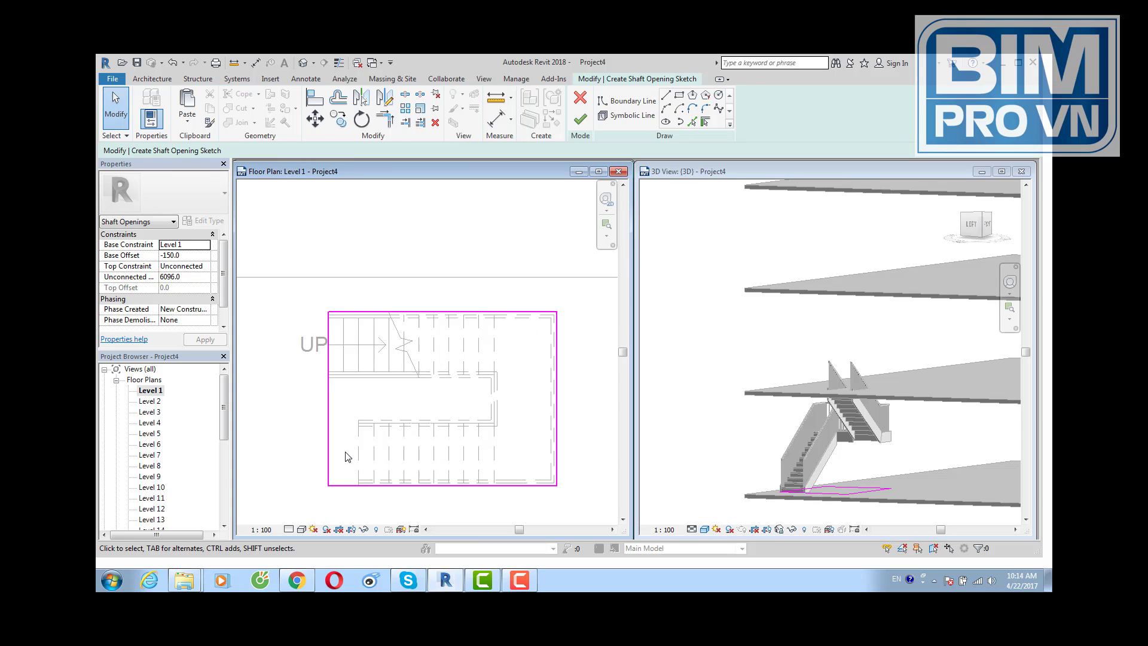
- Add a picked boundary line along the stair's edge and trim the bottom line to a corner
left_click(692, 122)
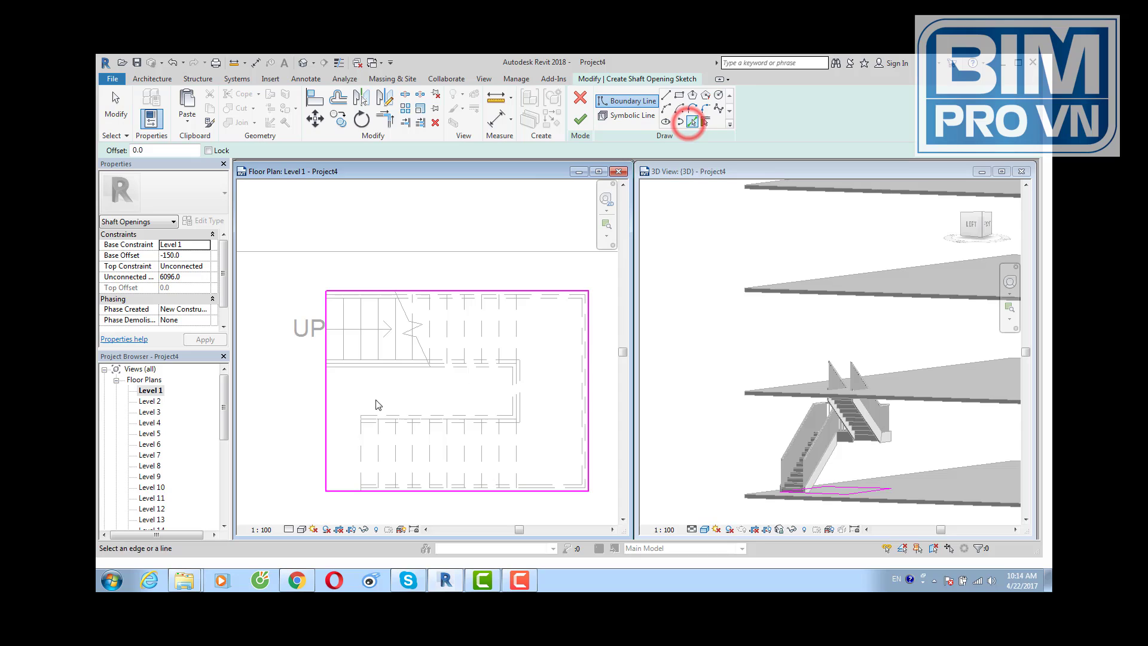
left_click(360, 444)
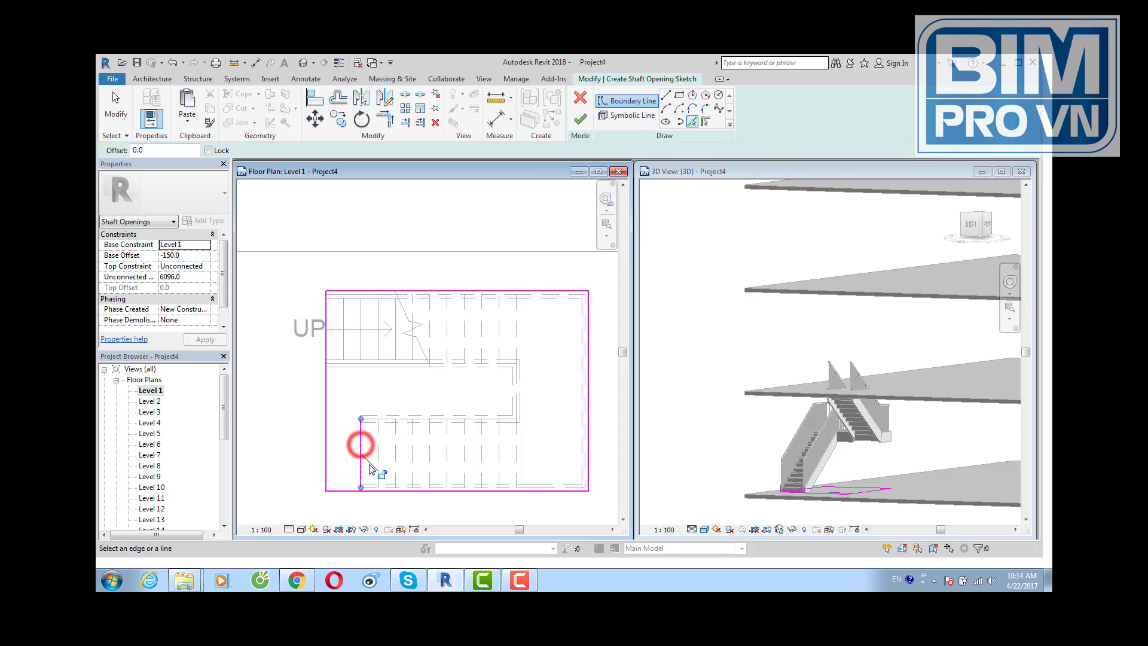
left_click(405, 122)
left_click(352, 491)
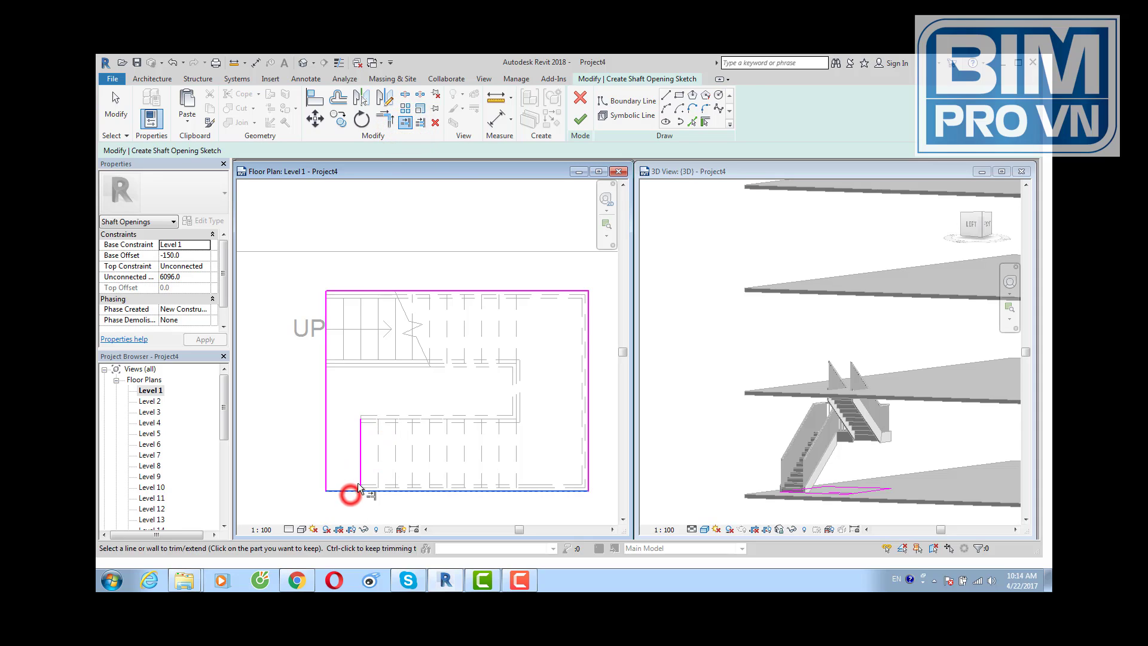
key("Escape")
key("Escape")
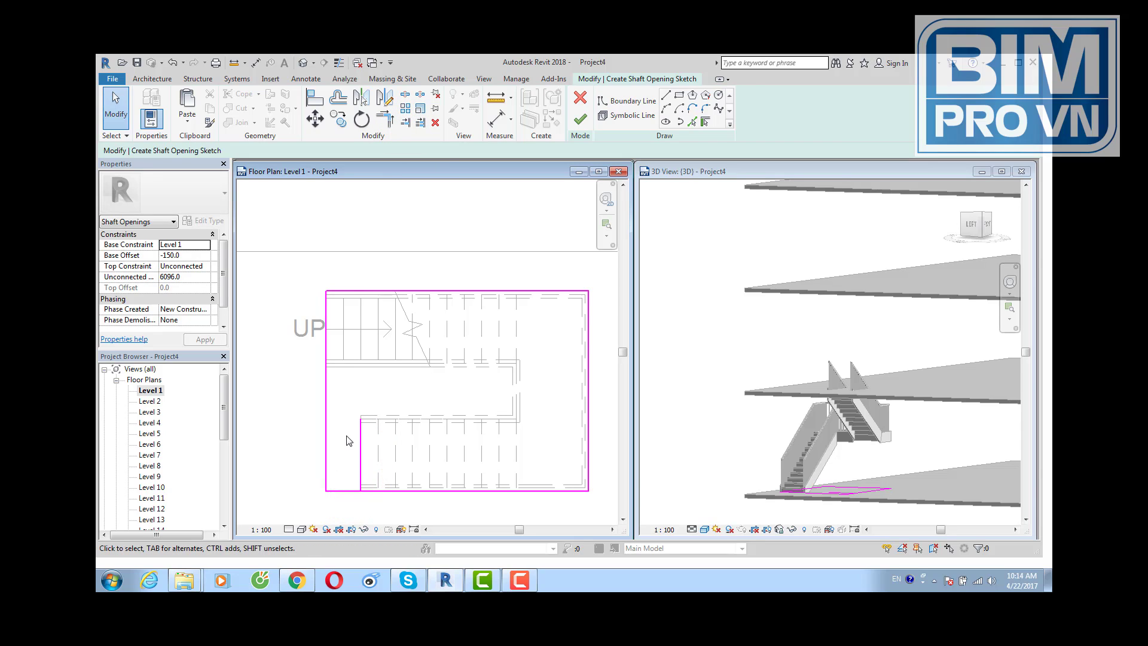
scroll(347, 436, "up", 1)
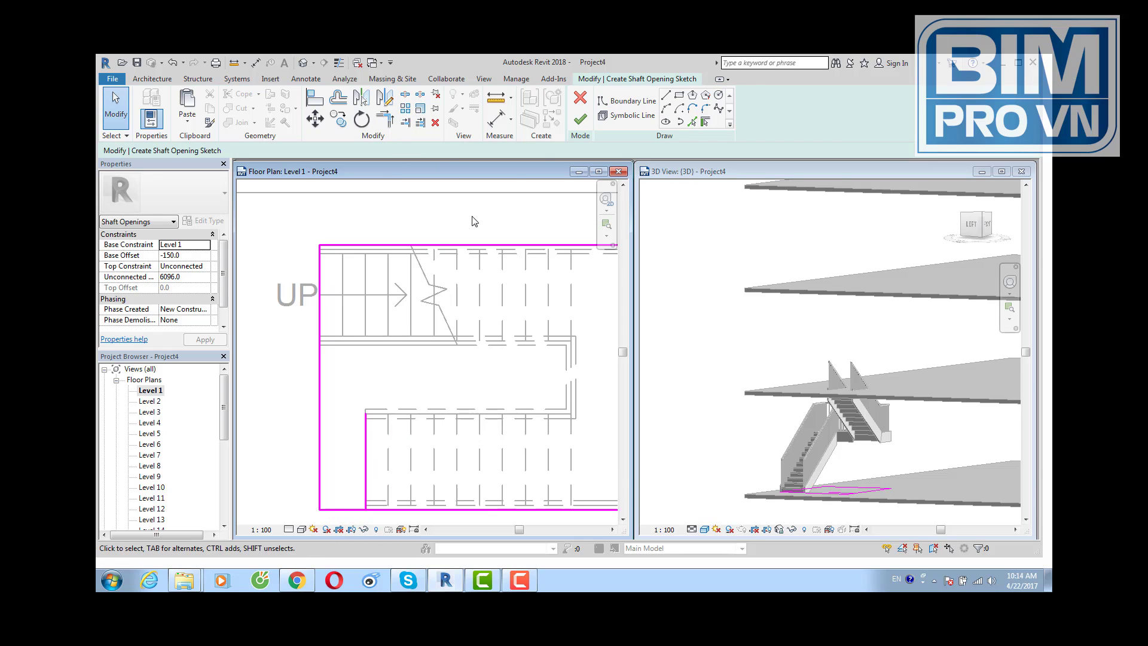
- Draw a vertical and a horizontal boundary line notching the lower-left corner around the stair run
left_click(665, 97)
left_click(366, 508)
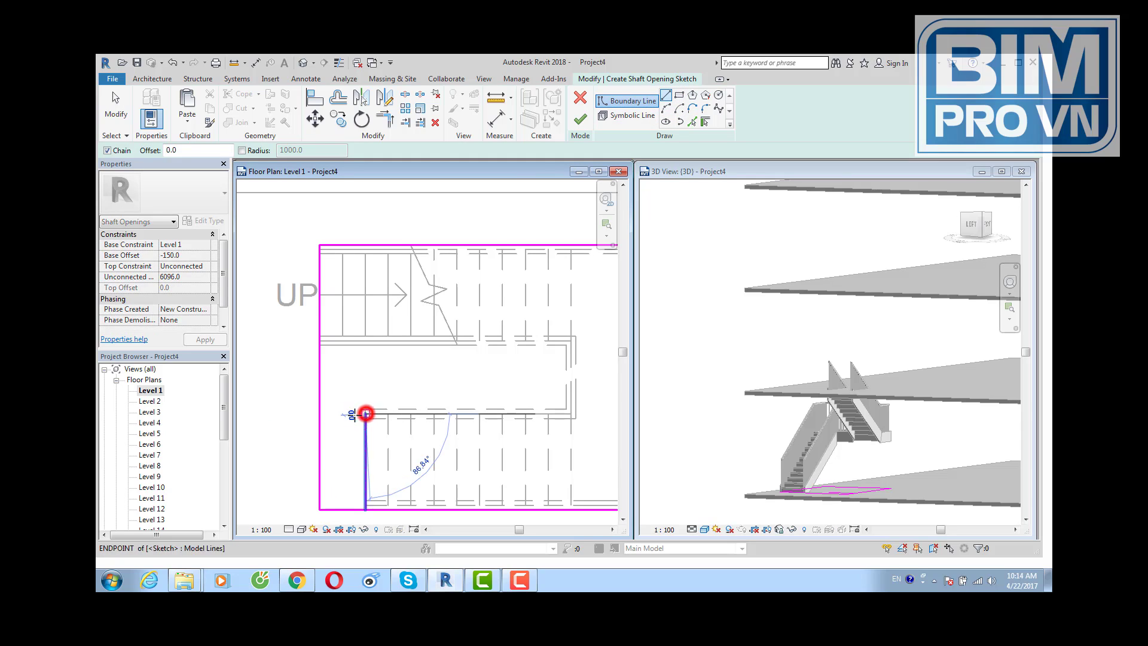
left_click(366, 413)
left_click(320, 413)
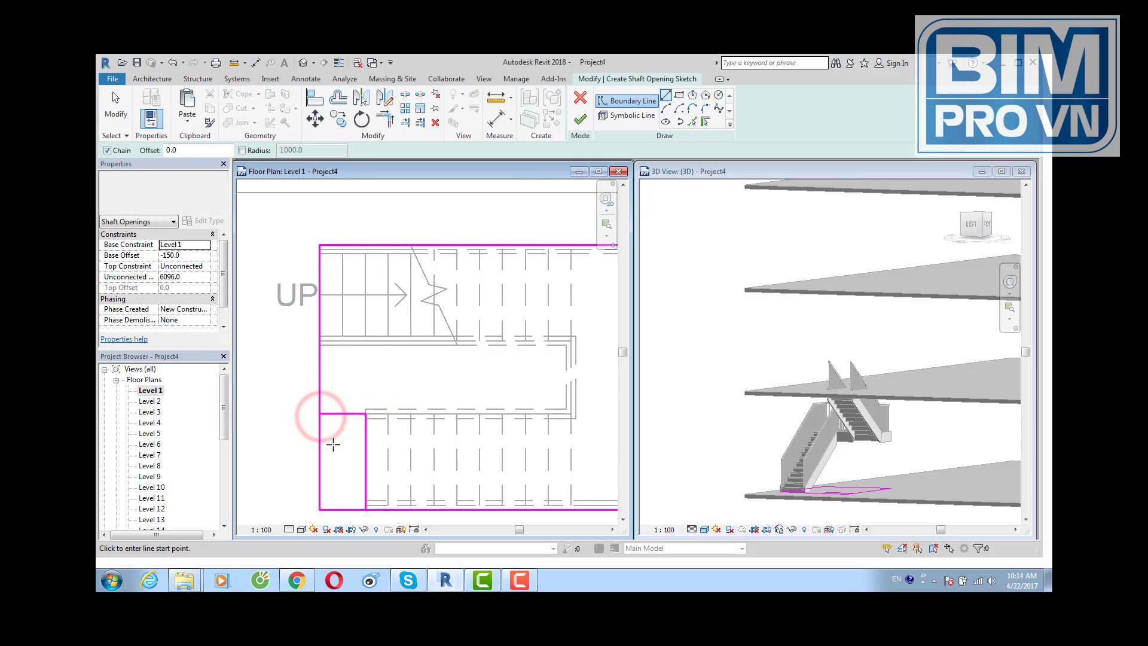
key("Escape")
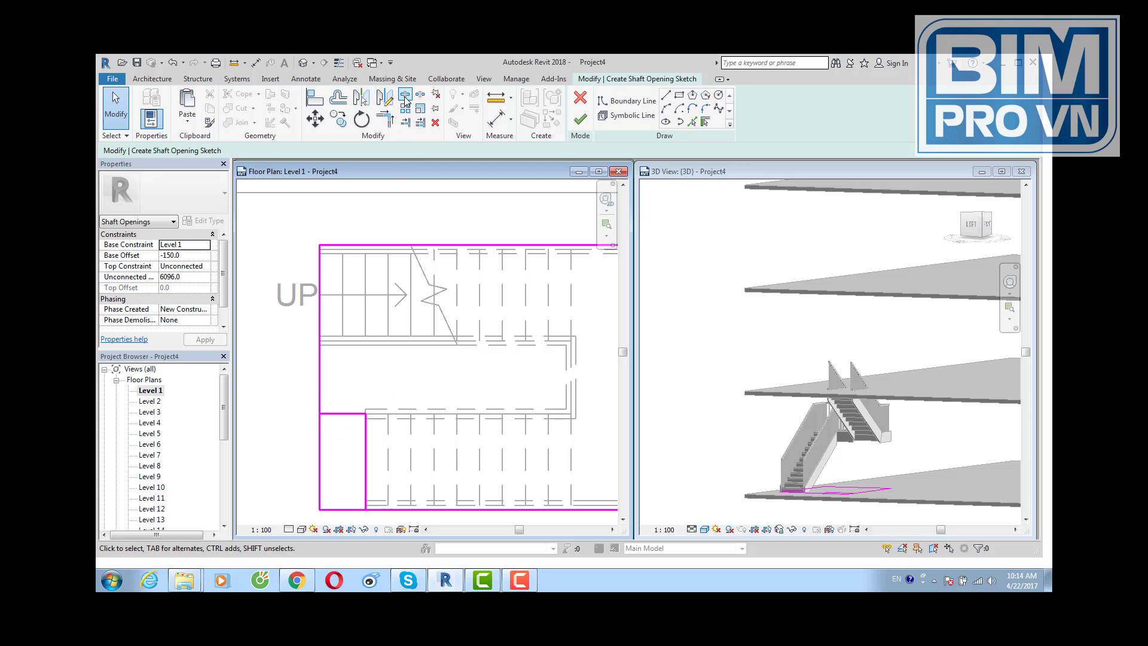
- Split the bottom boundary line at the corner and delete the two leftover sketch lines
left_click(405, 97)
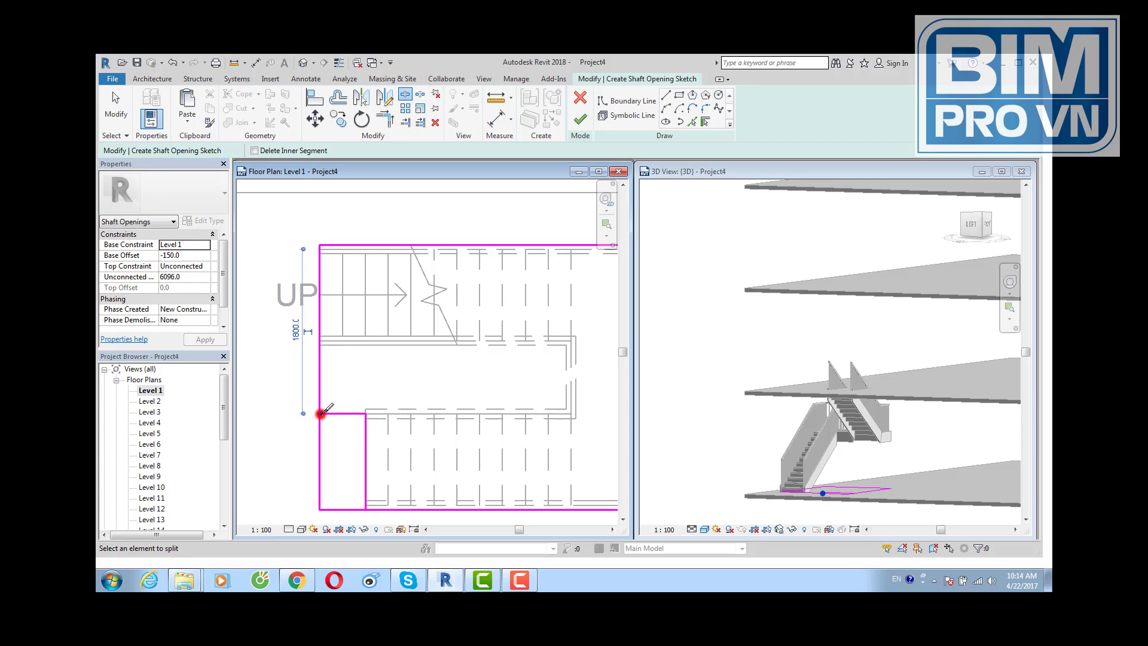
left_click(366, 509)
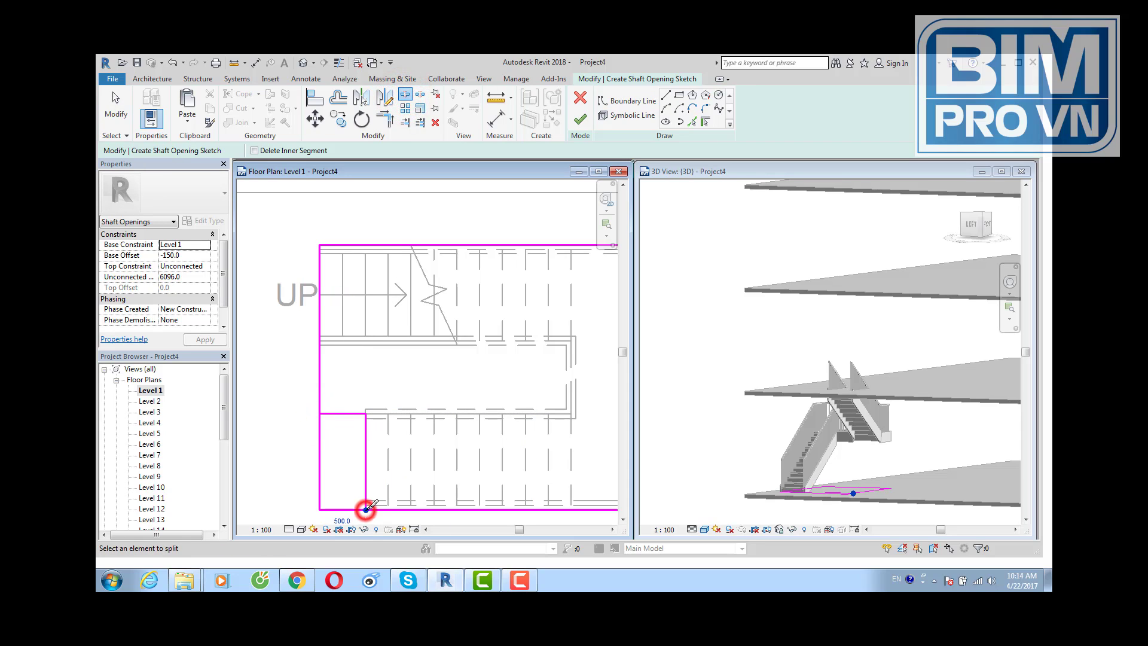
key("Escape")
left_click(322, 477)
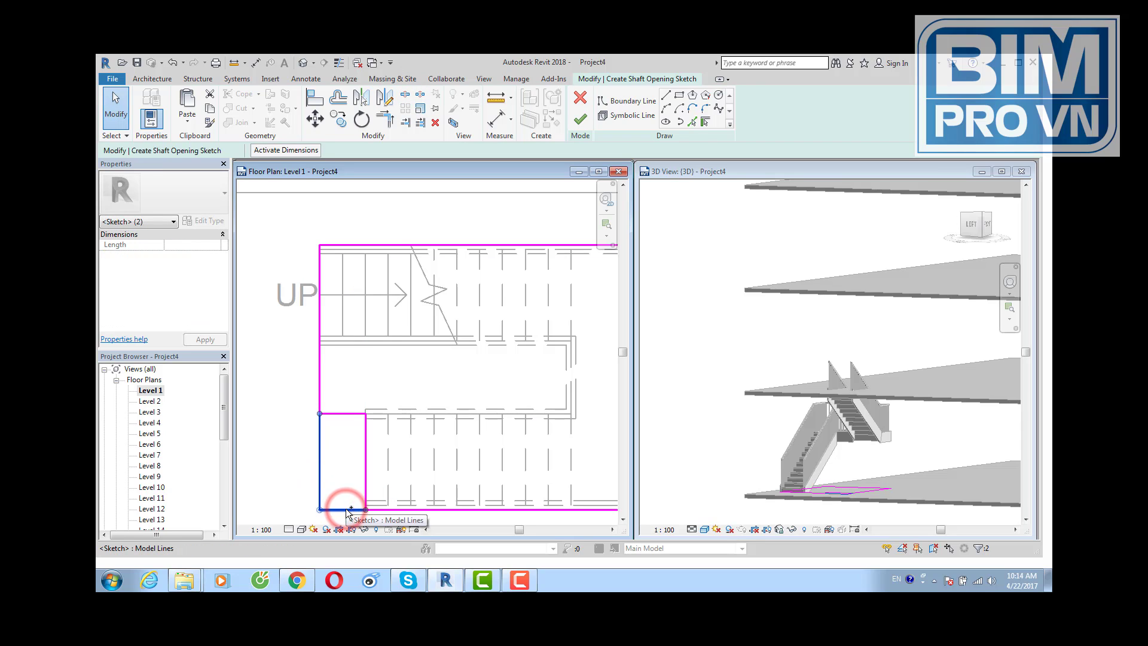
key("Delete")
- Set the shaft's Base Offset to 0 and Top Constraint up to Level 15, then finish the sketch
scroll(327, 461, "down", 2)
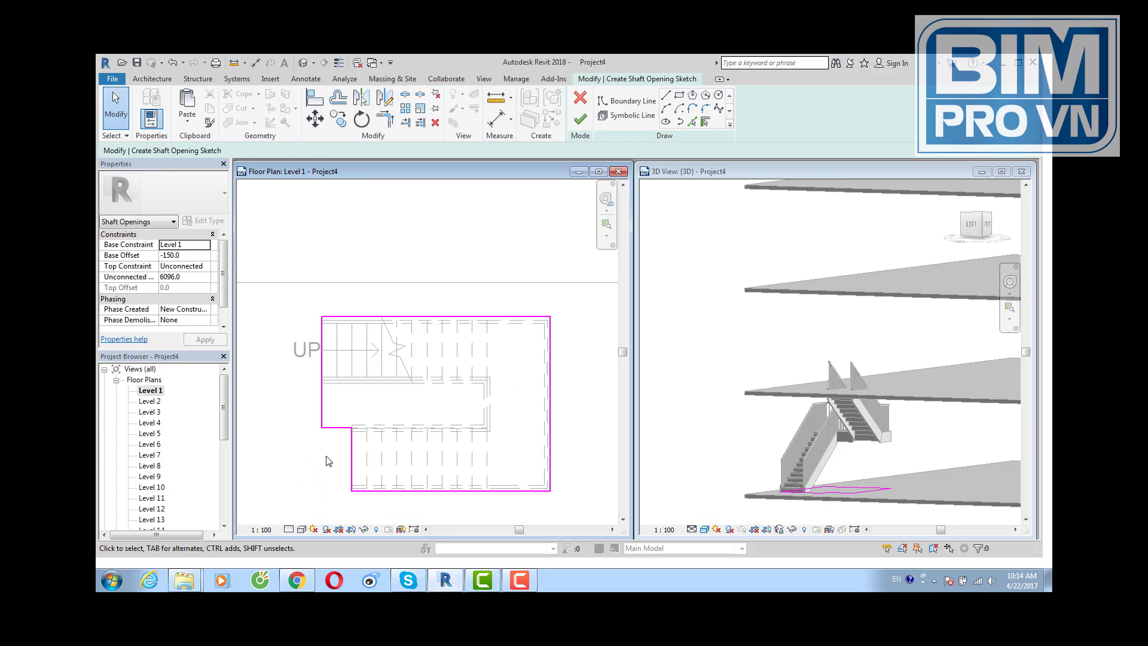
scroll(327, 461, "down", 1)
middle_click_drag(518, 447, 545, 455)
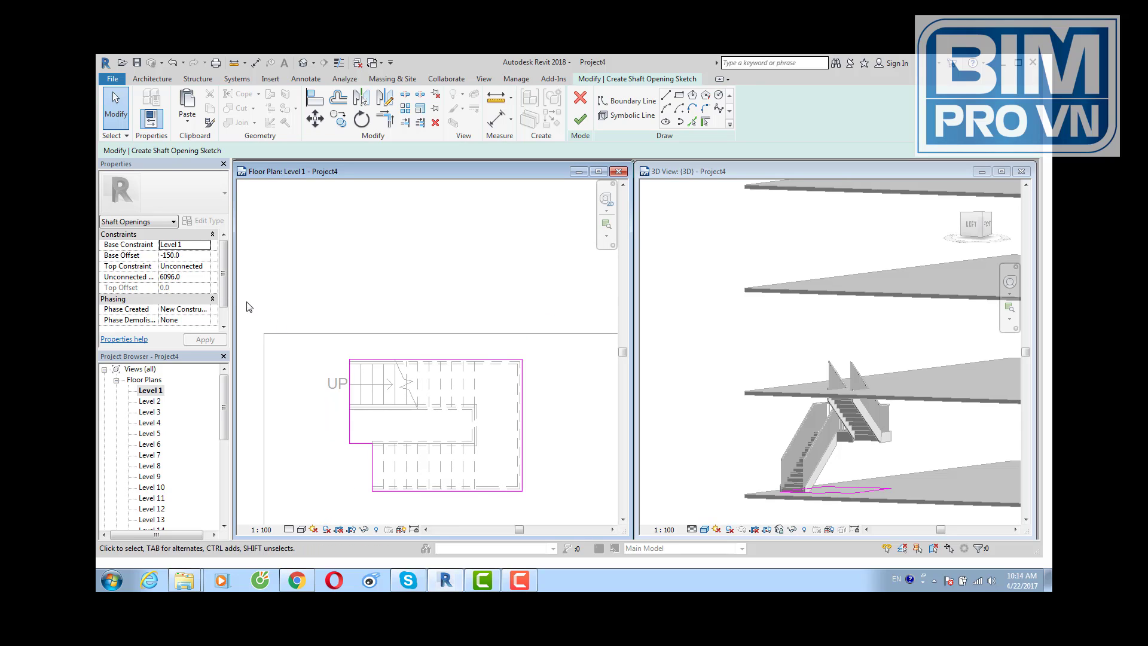
left_click(189, 258)
type("0")
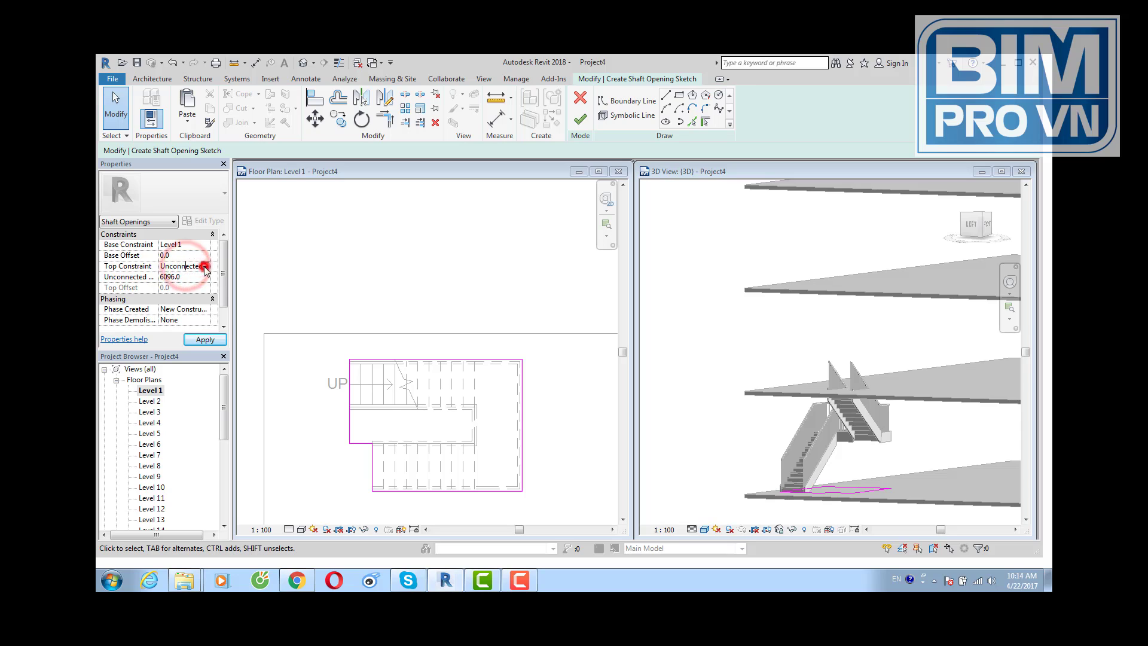
left_click(205, 267)
left_click_drag(229, 303, 228, 327)
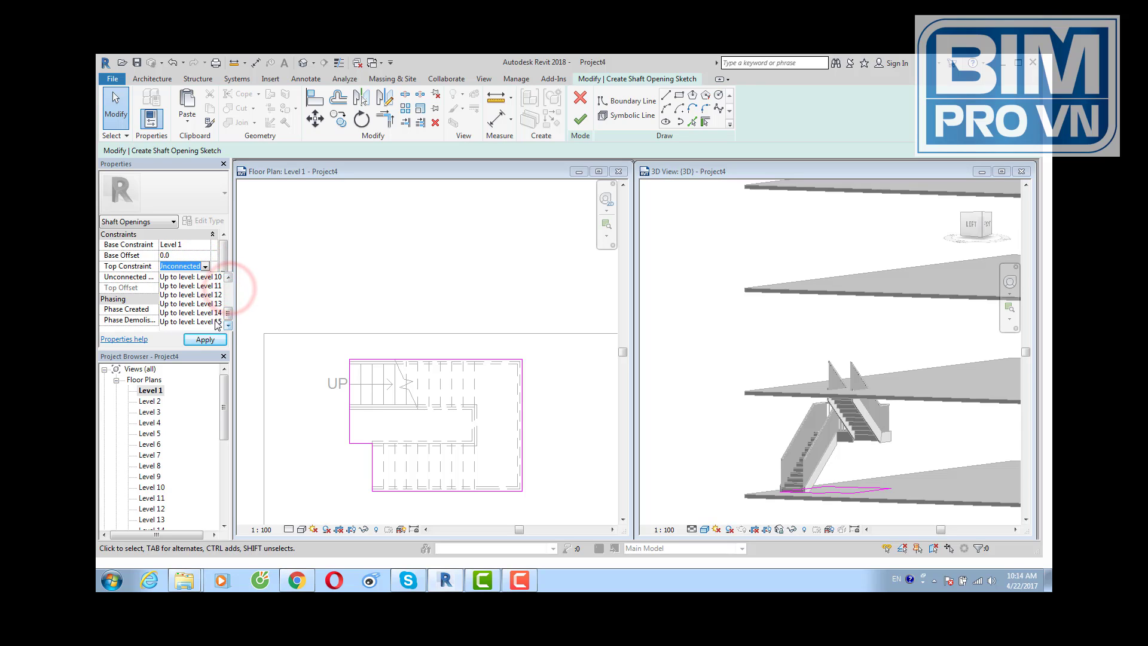
left_click(215, 322)
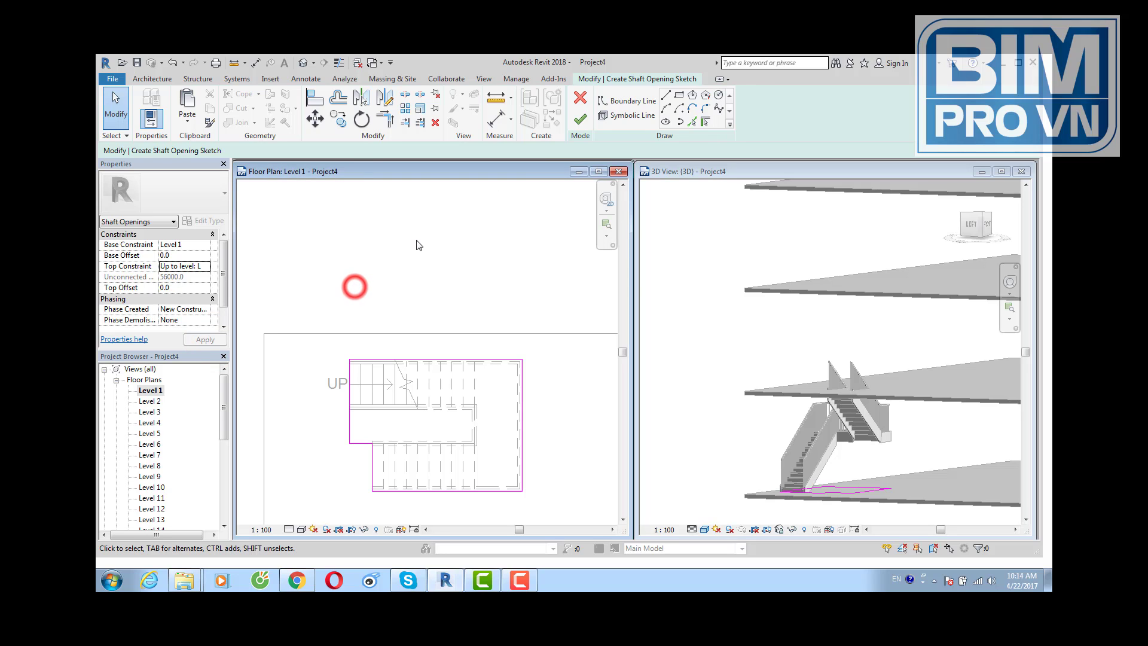
left_click(580, 119)
left_click(689, 360)
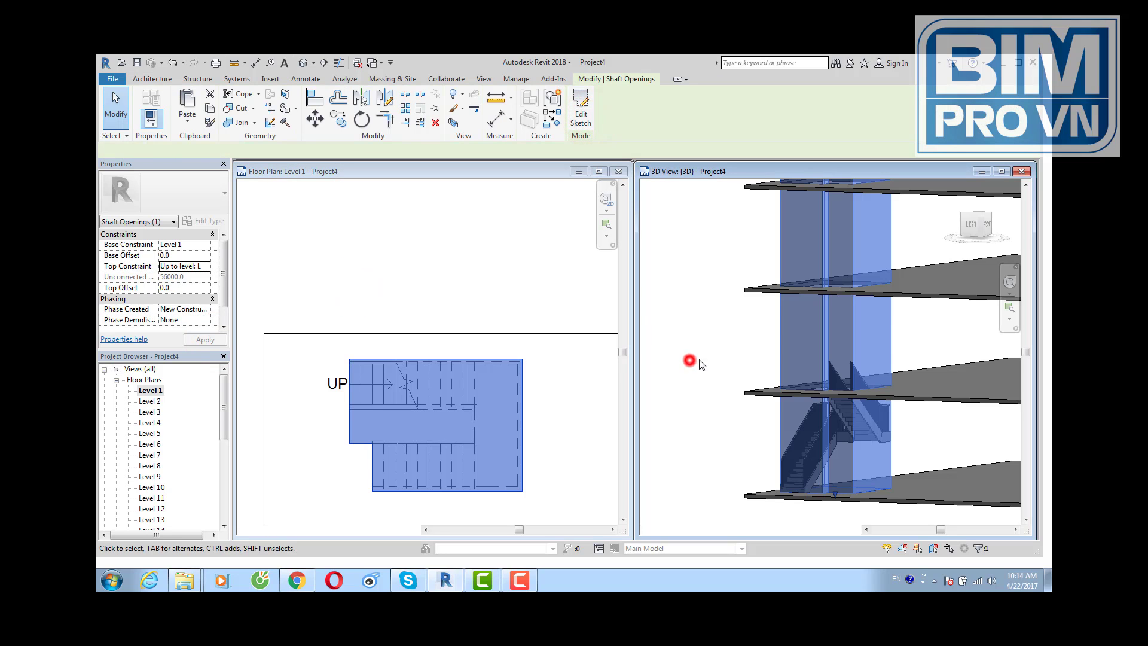
left_click(727, 360)
mouse_move(767, 352)
middle_mouse_down("shift")
mouse_move(860, 374)
mouse_move(825, 359)
middle_mouse_up("shift")
left_click(526, 296)
scroll(528, 300, "down", 2)
middle_click_drag(528, 300, 491, 297)
scroll(538, 304, "down", 1)
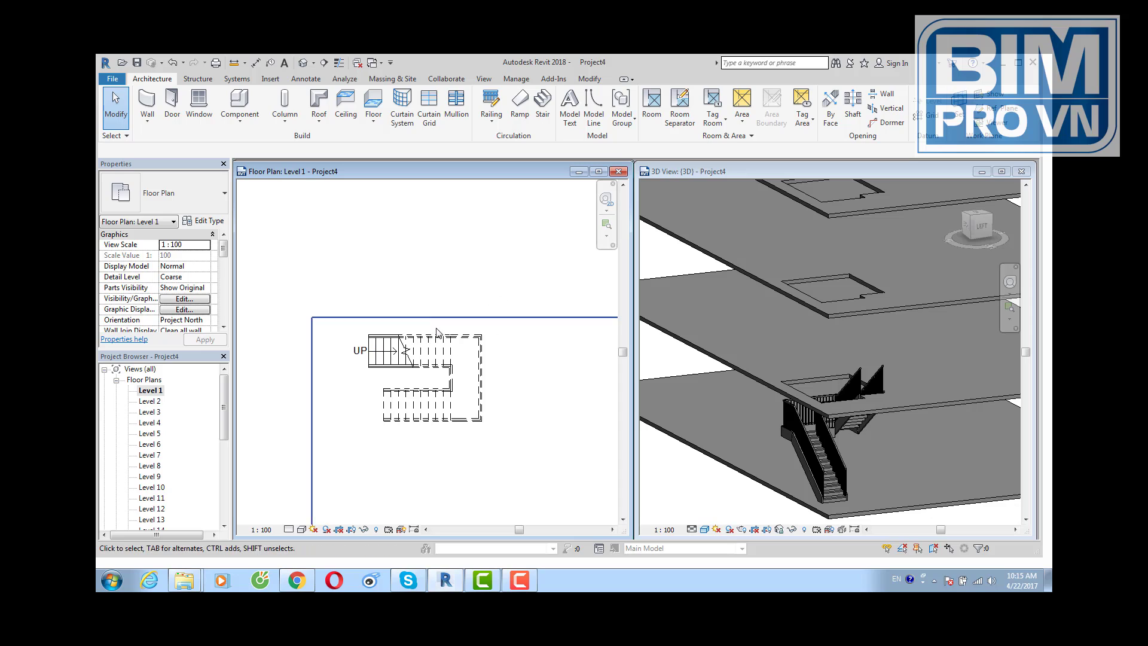
left_click_drag(226, 415, 225, 481)
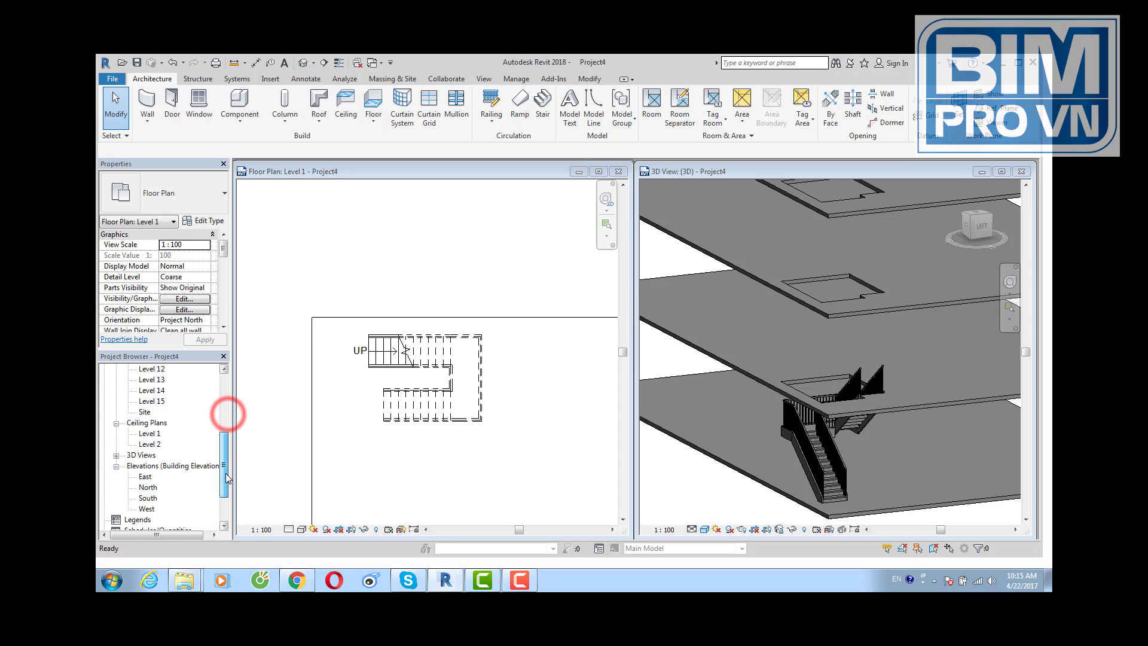
- In the South elevation, connect the selected stair to all level lines as a multistory stair
double_click(149, 477)
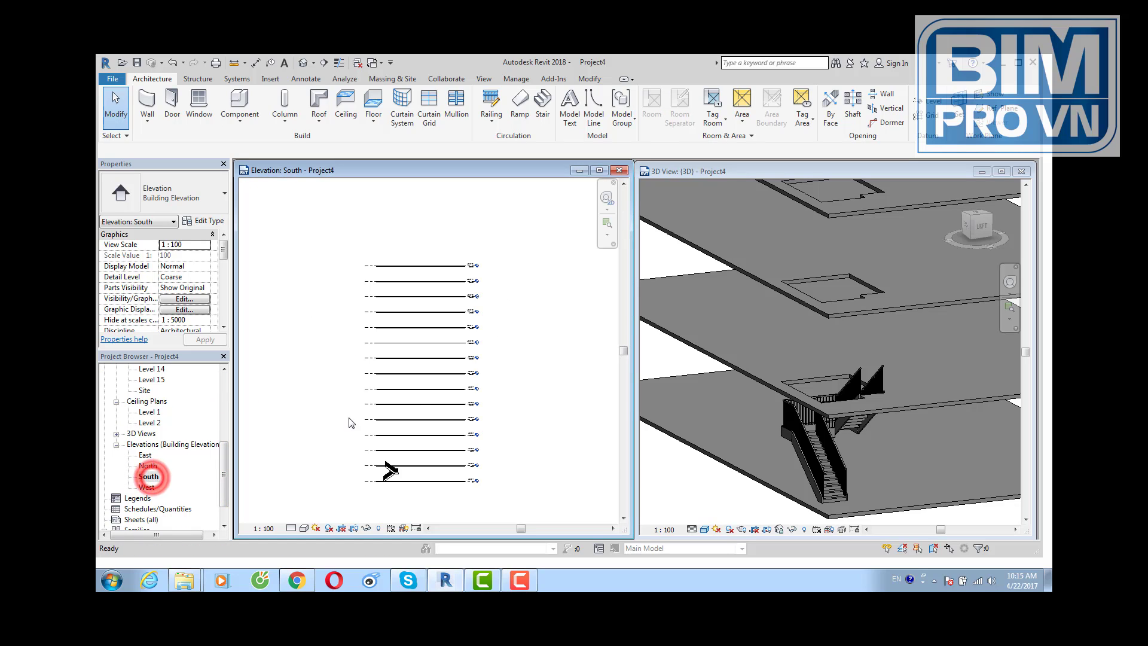
scroll(517, 422, "up", 2)
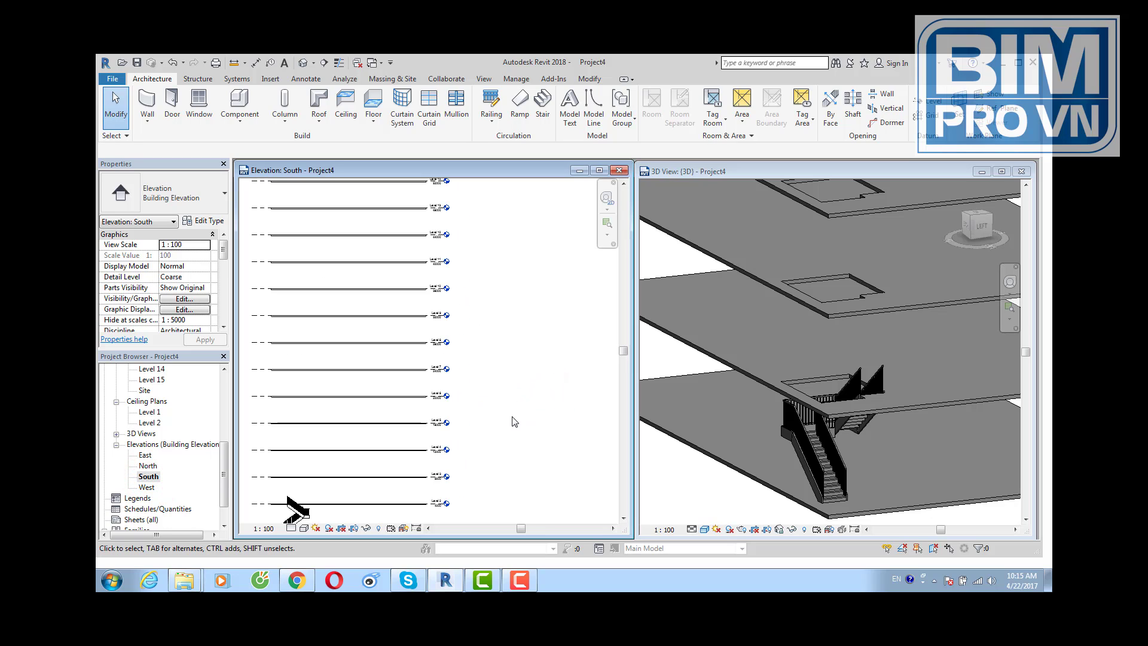
scroll(544, 394, "up", 1)
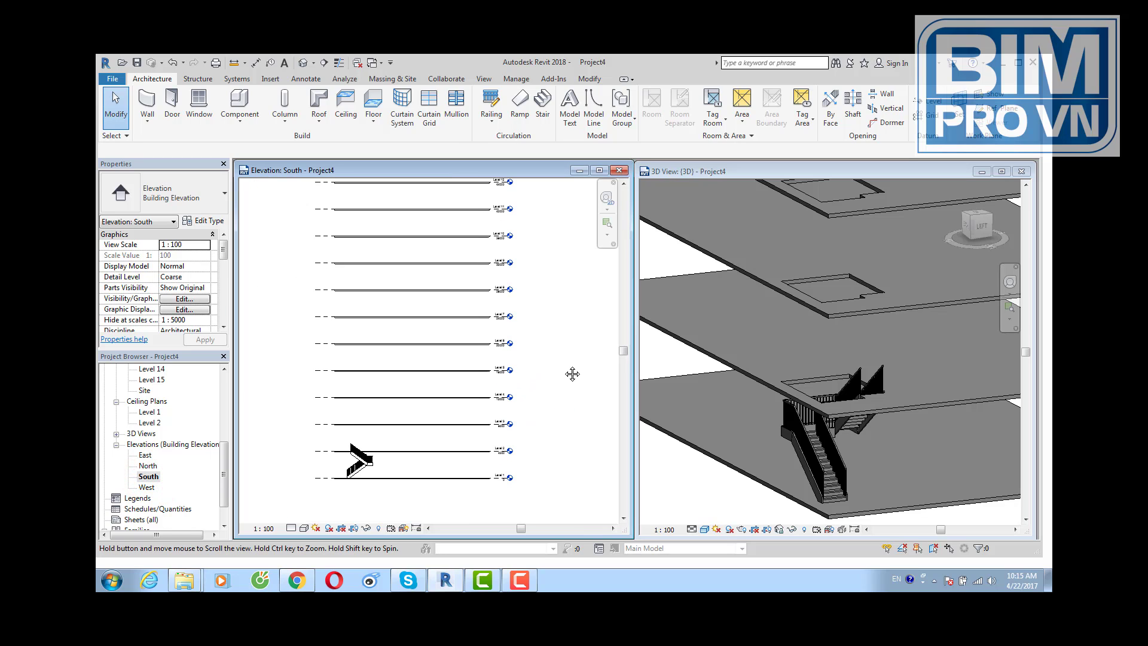
left_click(368, 469)
scroll(558, 335, "down", 2)
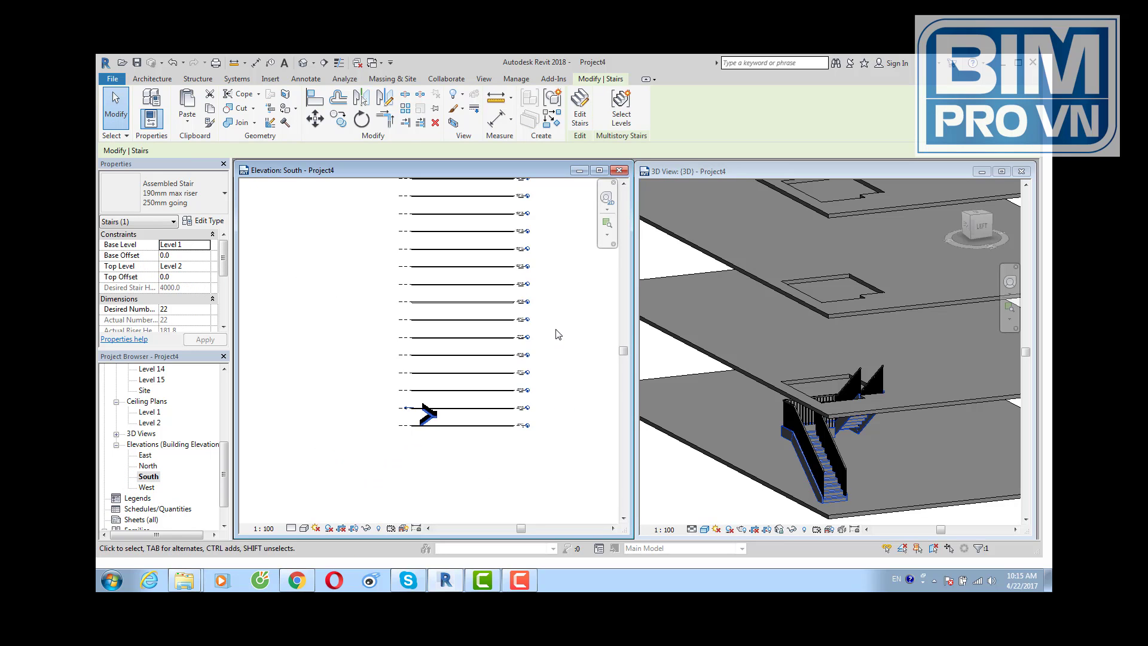
middle_click_drag(554, 333, 522, 397)
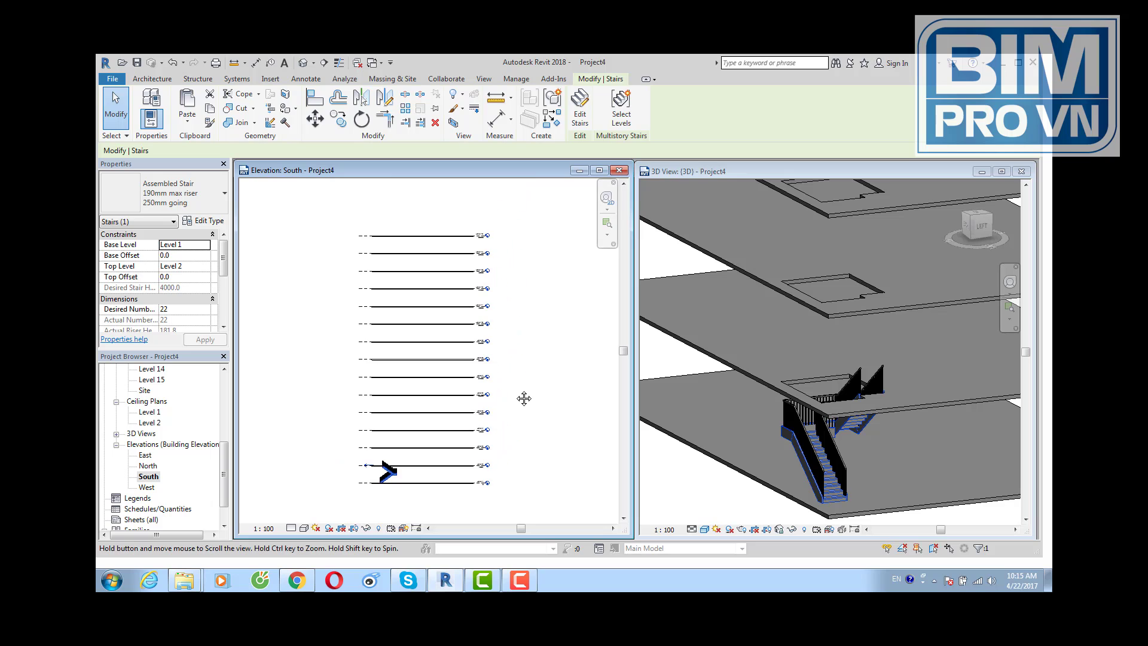
left_click(622, 110)
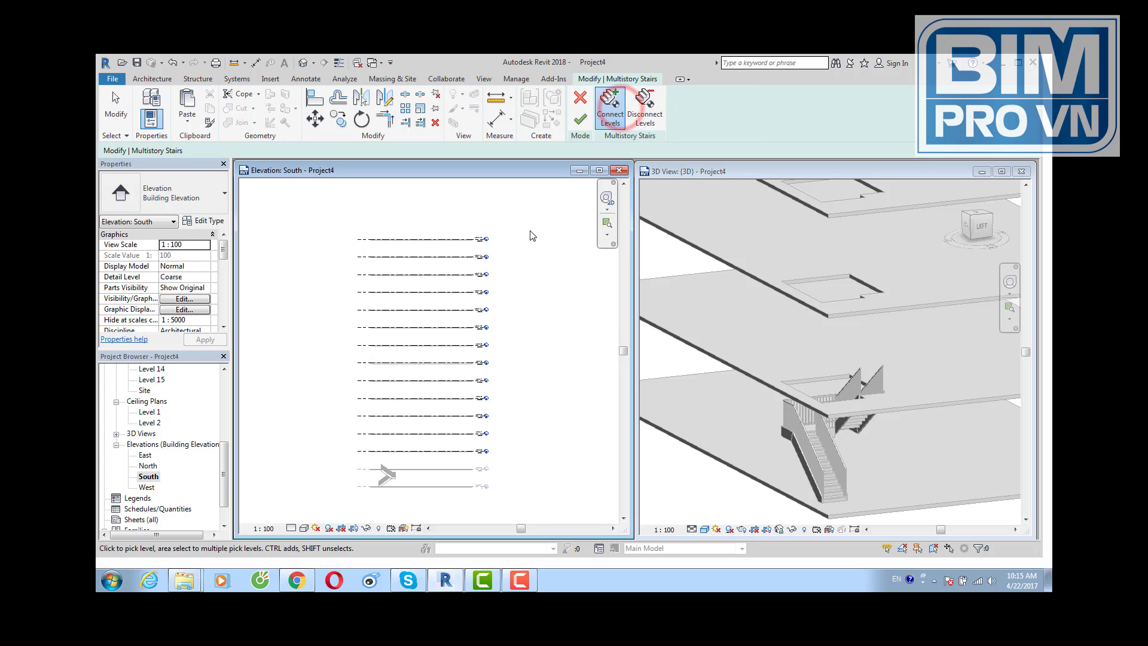
left_click_drag(526, 220, 462, 466)
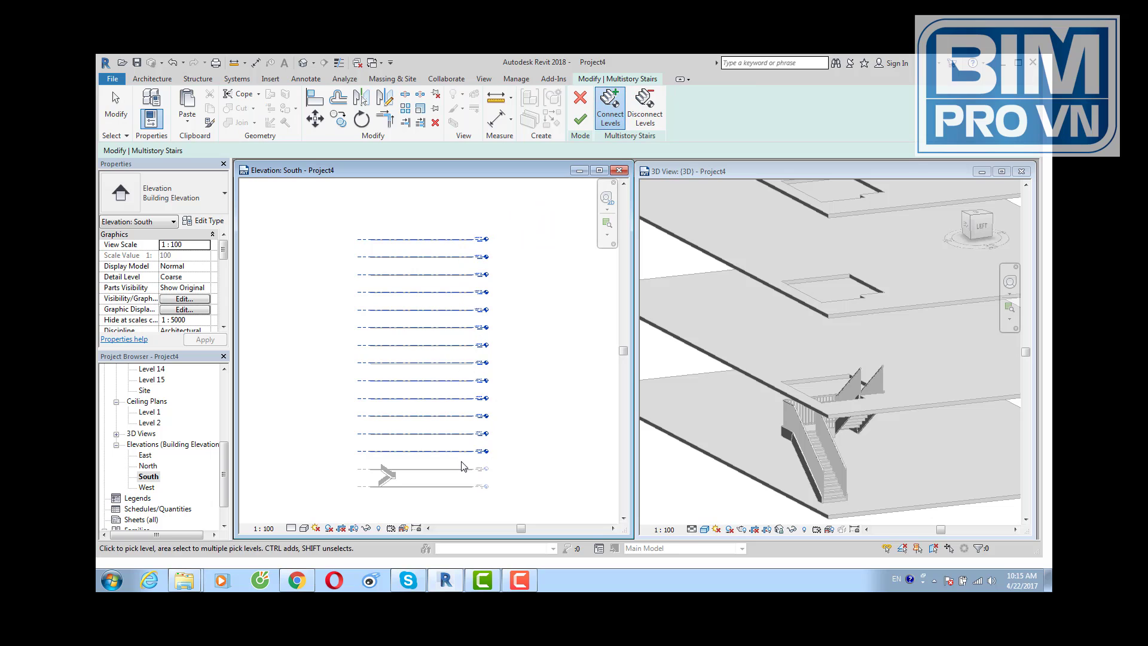
left_click(583, 119)
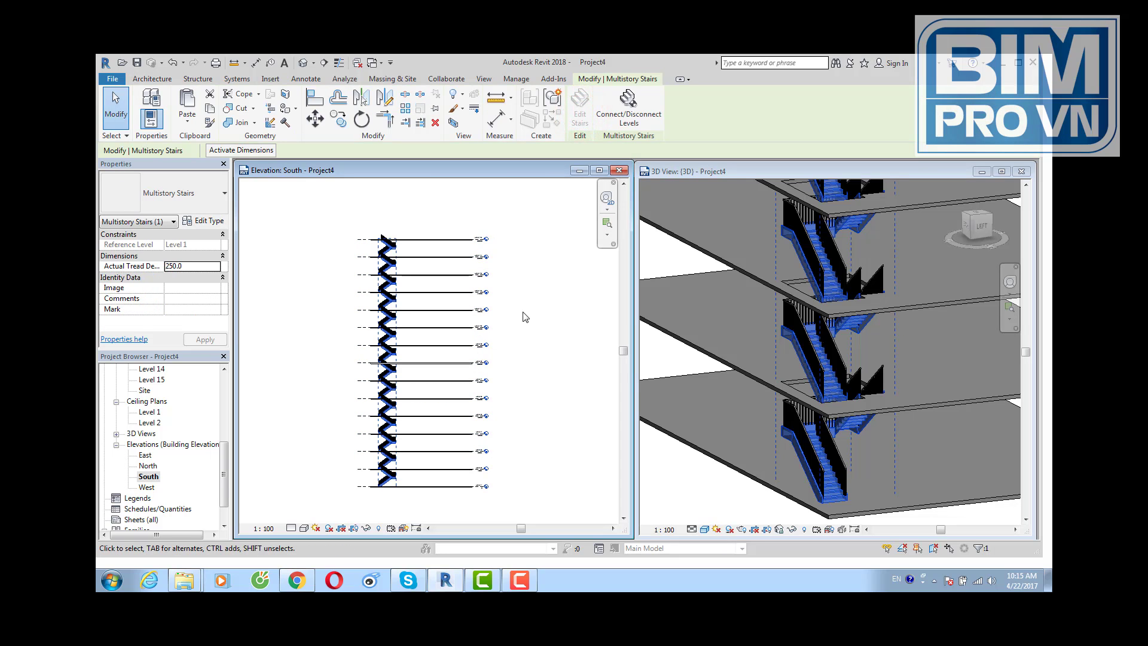
left_click(523, 313)
scroll(829, 384, "down", 1)
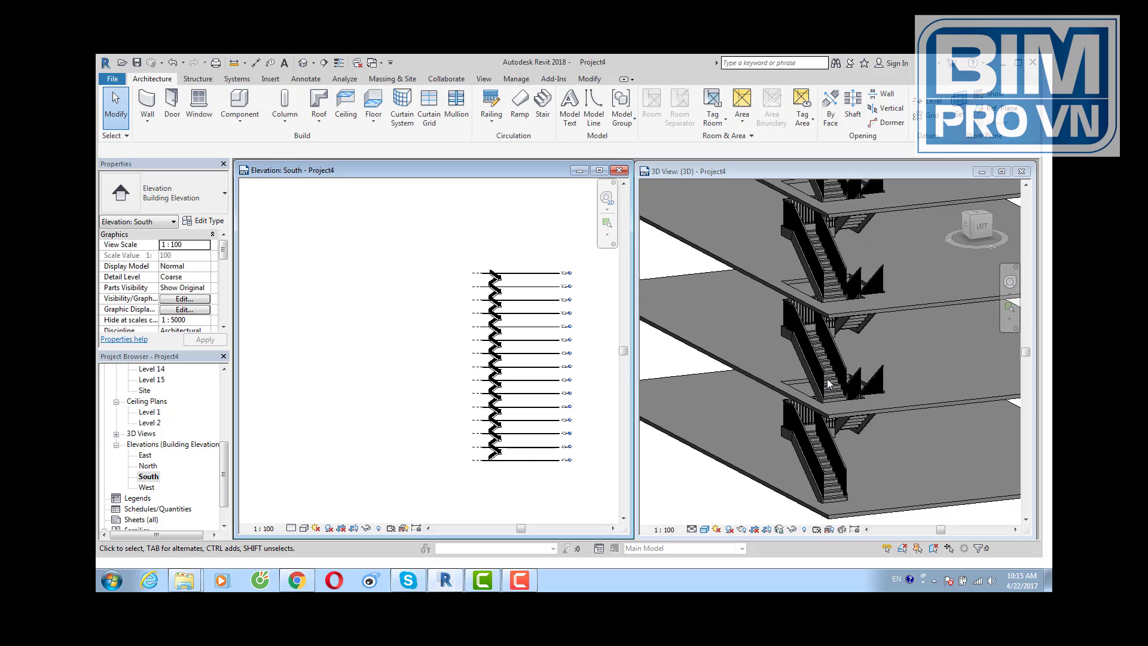
scroll(593, 371, "up", 1)
scroll(587, 366, "up", 1)
middle_click_drag(587, 362, 555, 363)
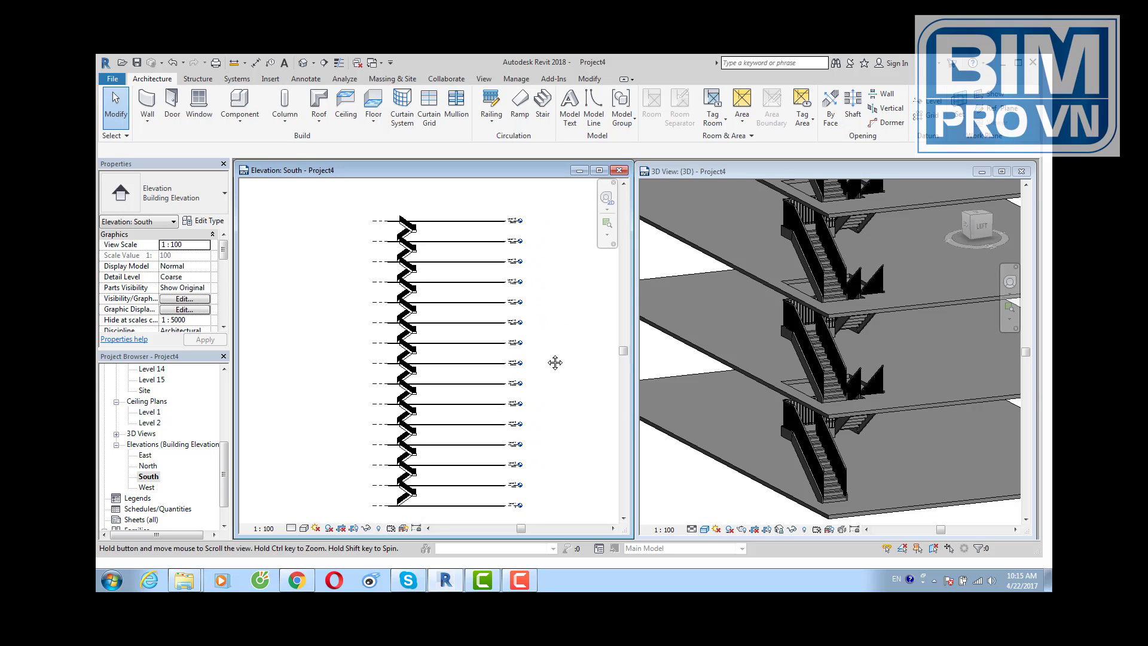
left_click(735, 369)
scroll(774, 364, "down", 2)
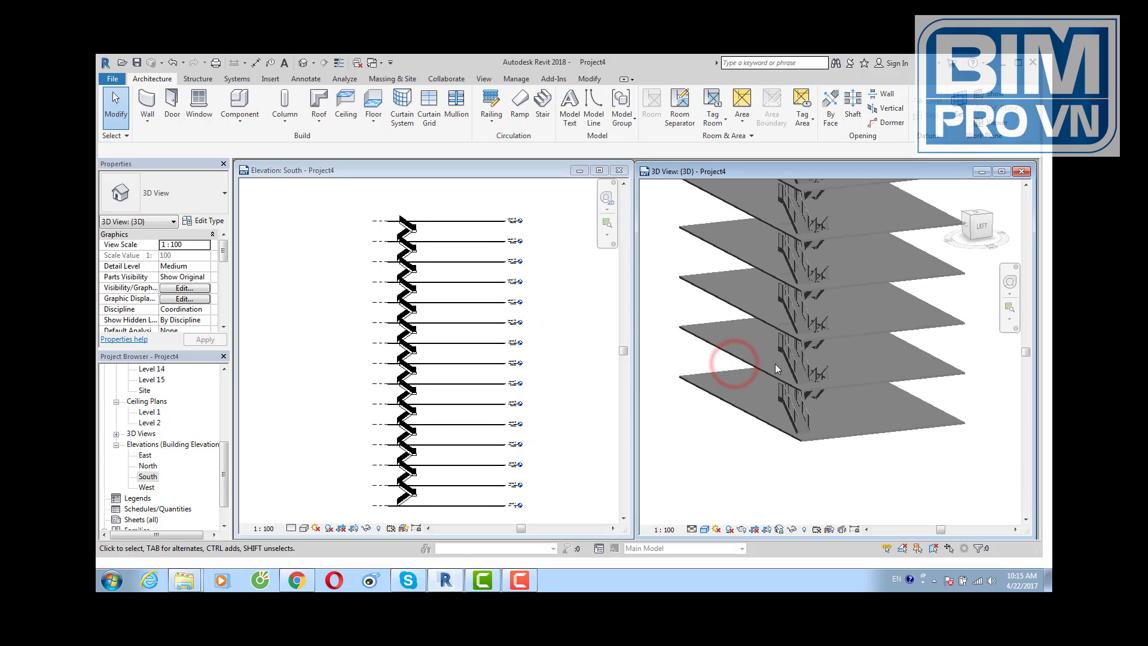
left_click(789, 322)
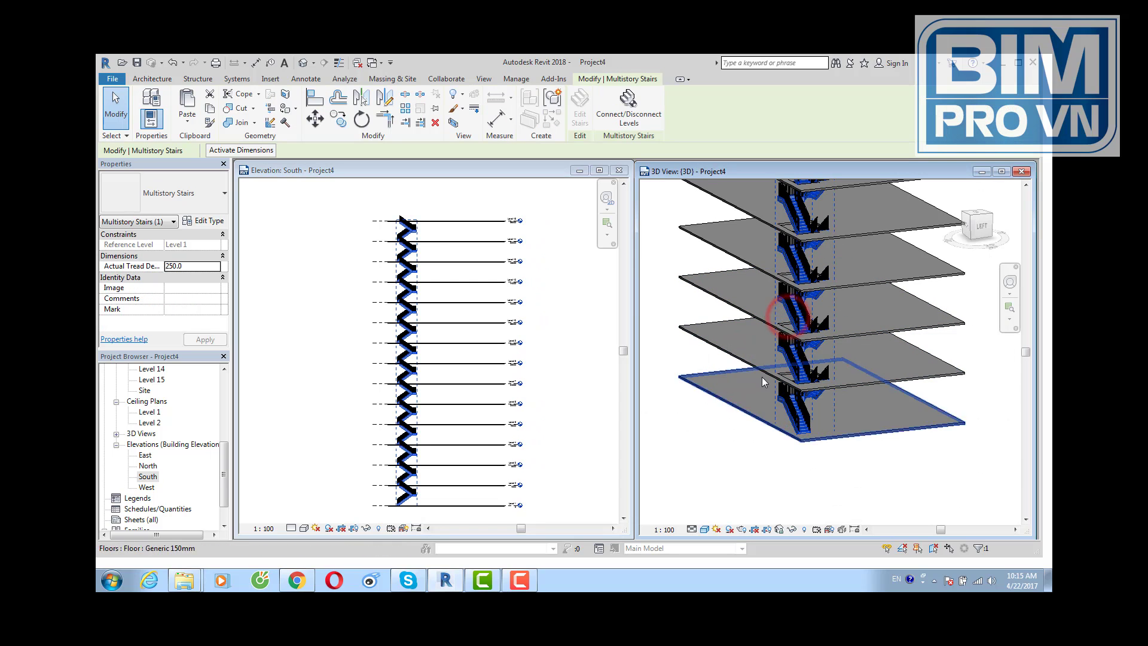
mouse_move(801, 382)
middle_mouse_down("shift")
mouse_move(898, 401)
mouse_move(792, 350)
middle_mouse_up("shift")
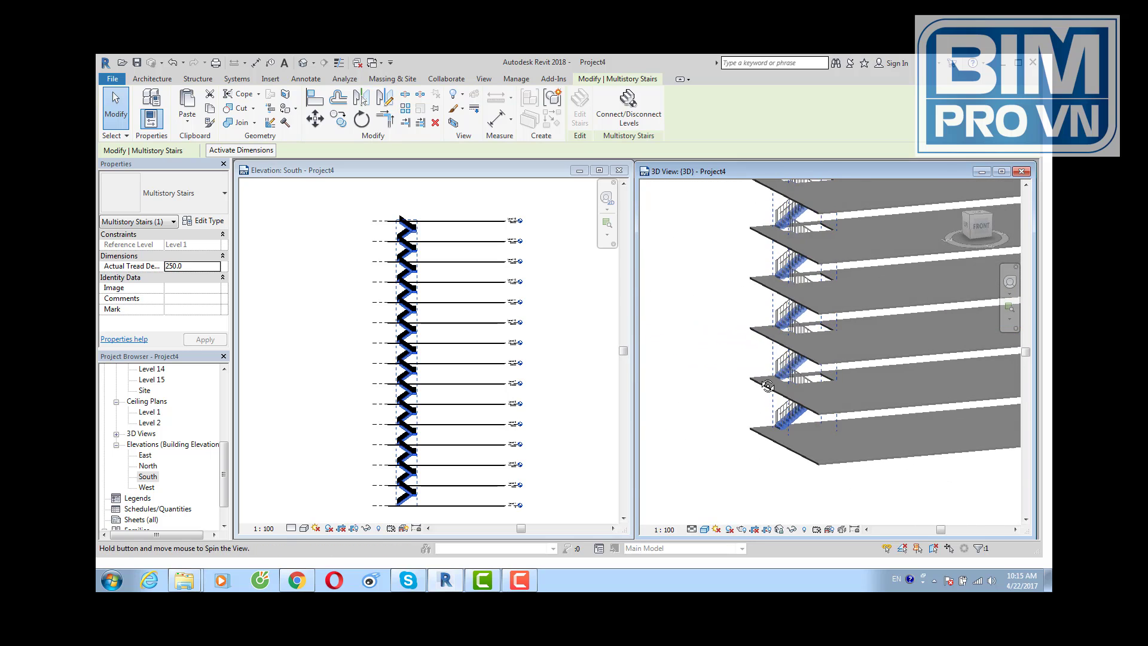
scroll(796, 341, "up", 3)
scroll(801, 331, "up", 3)
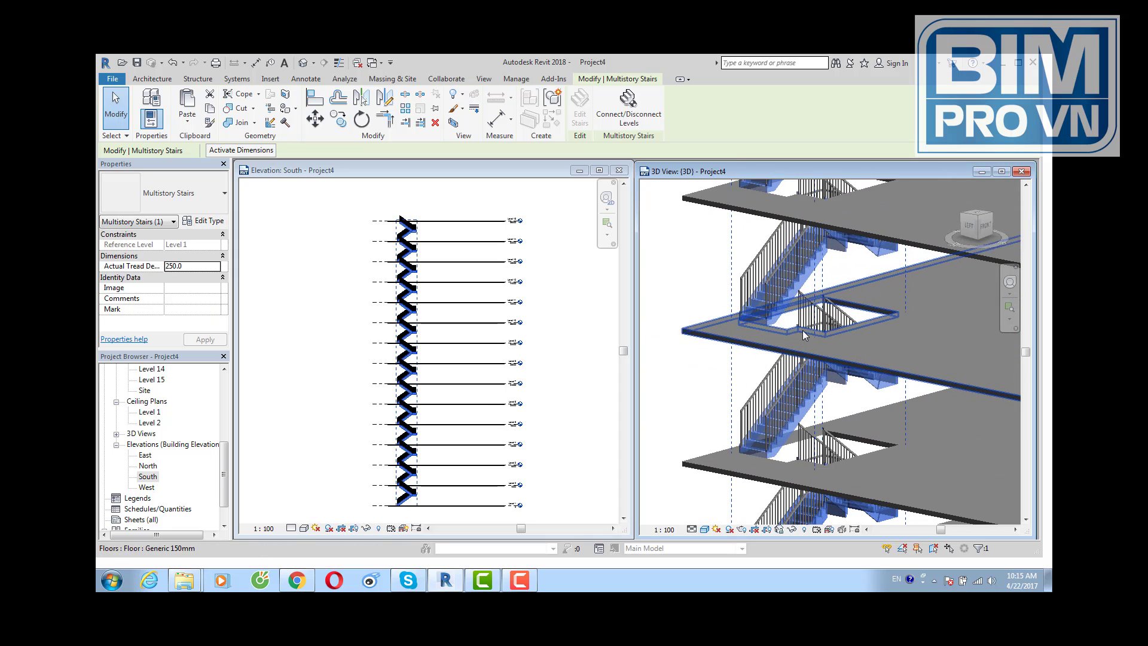
left_click(665, 282)
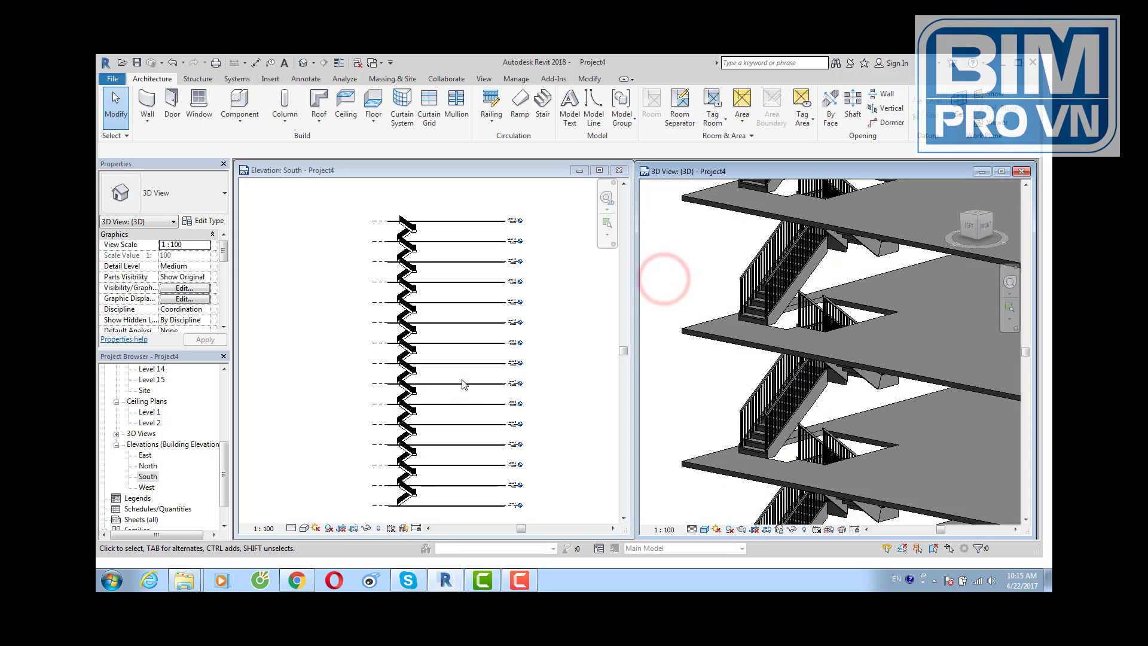
left_click(538, 441)
left_click(226, 449)
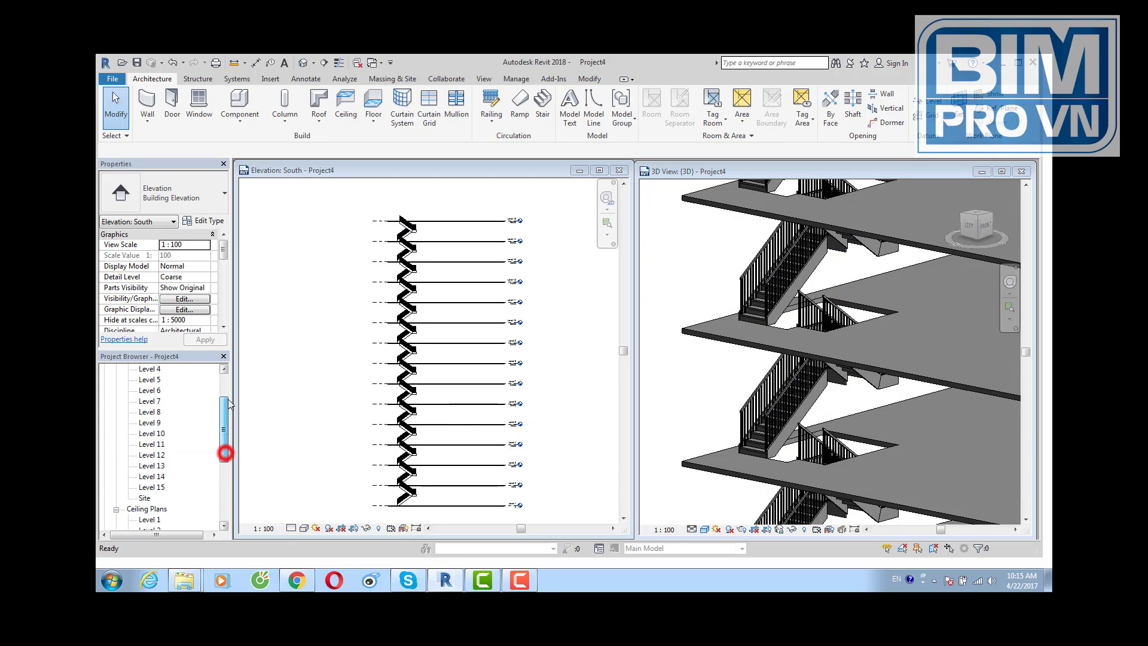
- Open the Level 1 floor plan and window-select the floor and stair
left_click(148, 391)
double_click(148, 391)
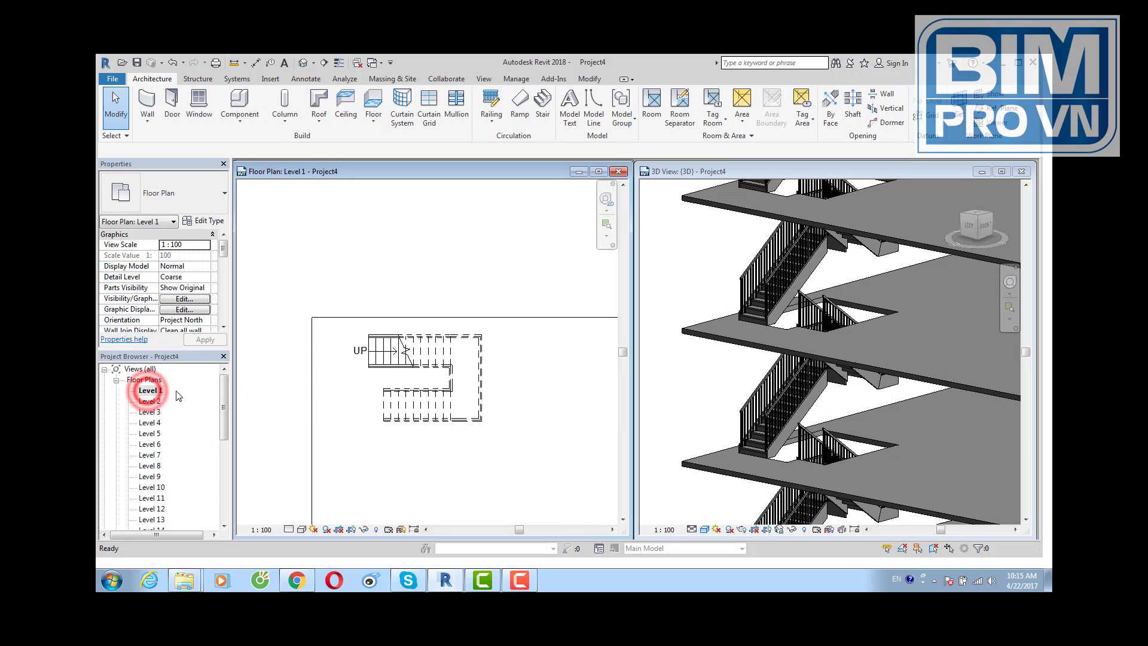
scroll(430, 377, "up", 2)
scroll(478, 366, "down", 1)
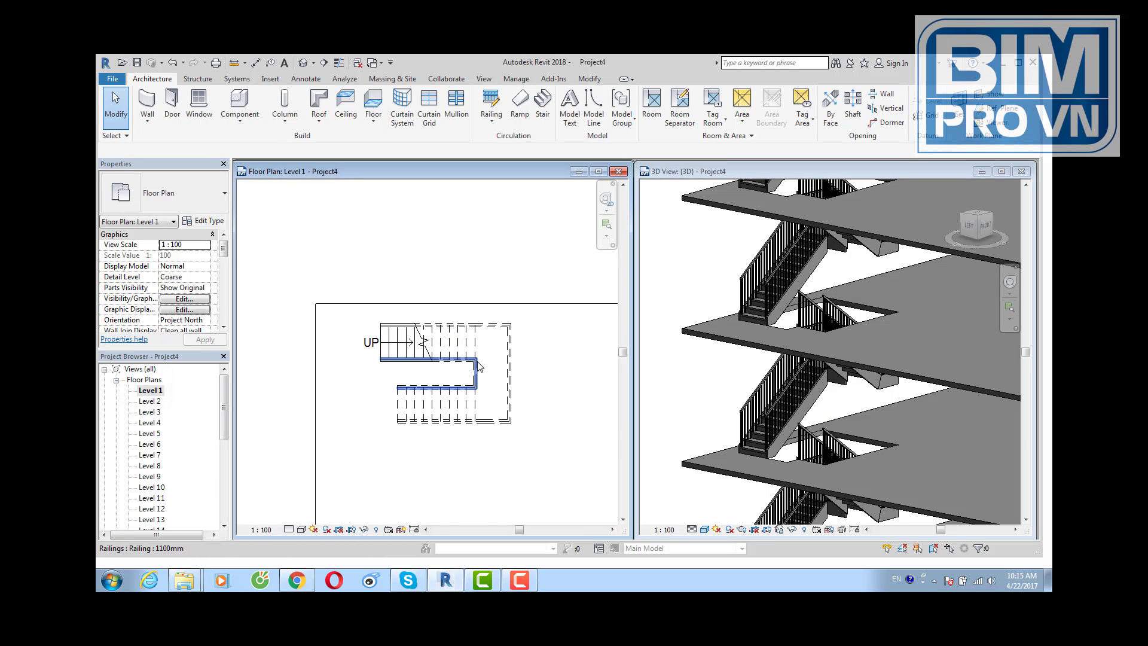
left_click(496, 248)
left_click_drag(559, 439, 333, 293)
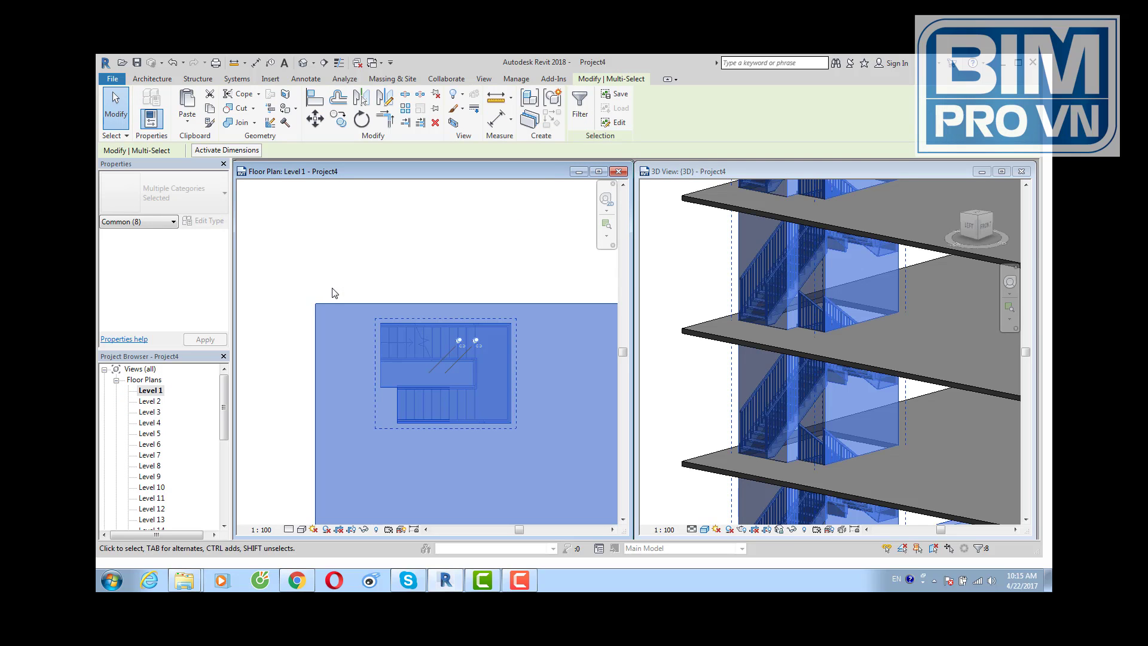
- Zoom the 3D view to fit the tower, then orbit and zoom in on the stair shaft
key("ctrl+Tab")
key("z")
key("f")
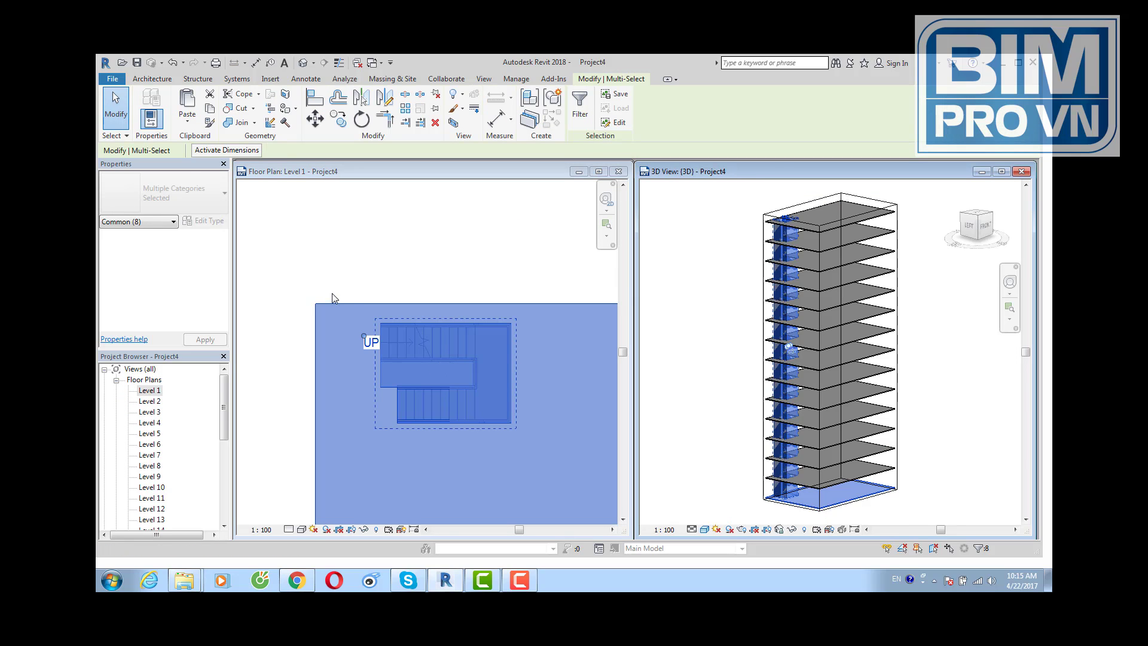
left_click(716, 367)
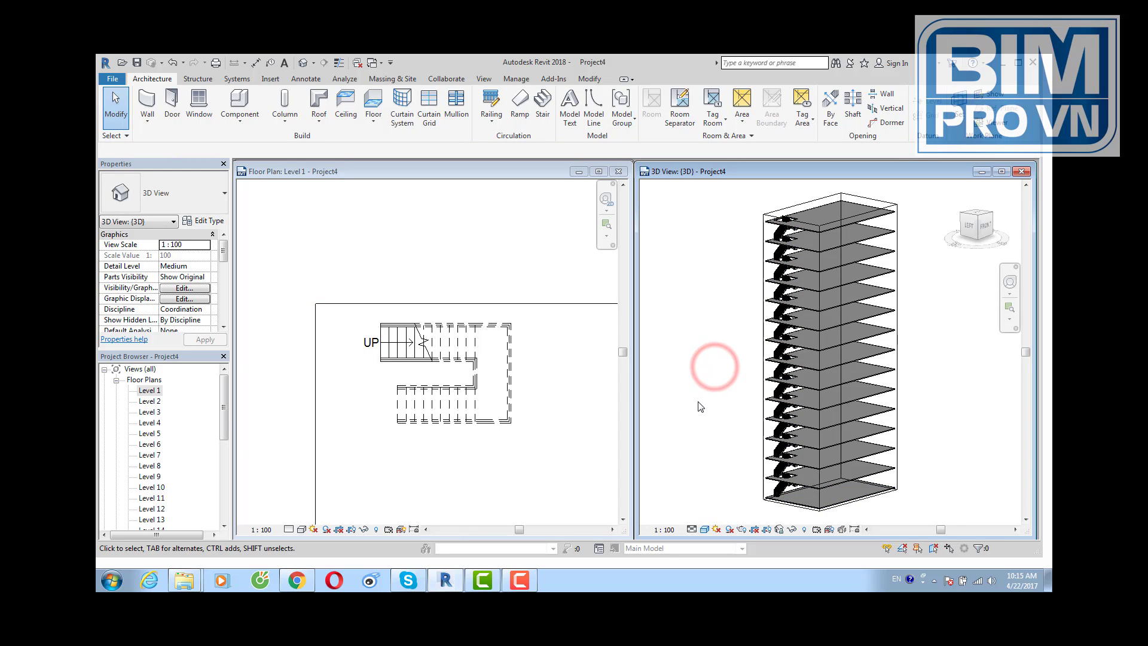
middle_click_drag(700, 406, 712, 408, "shift")
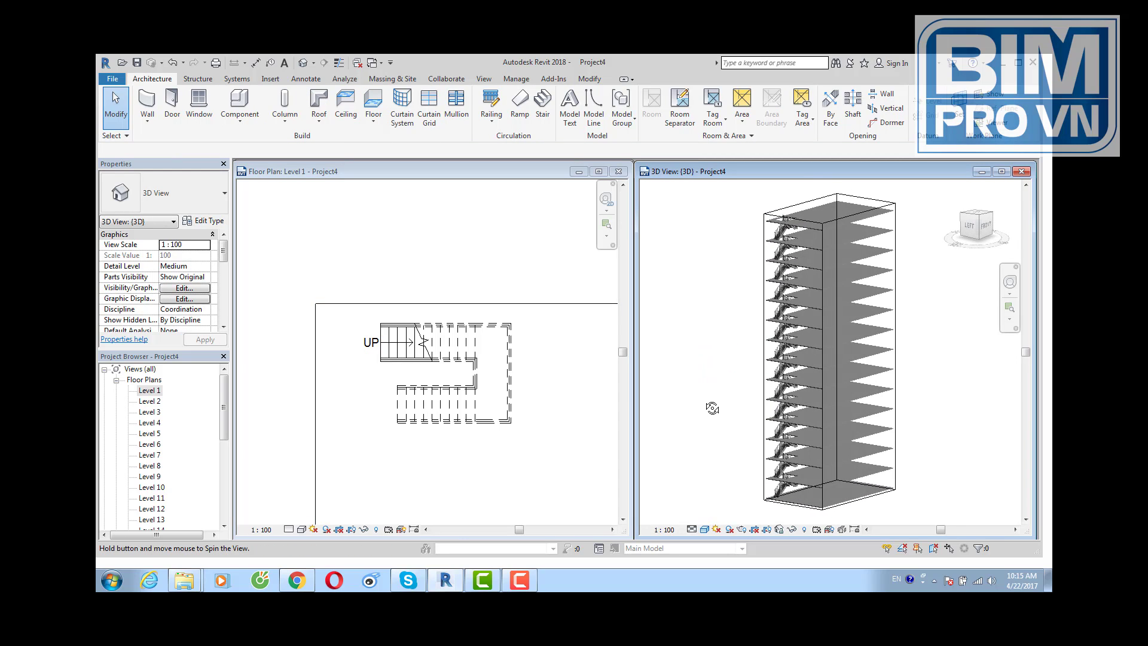
middle_click_drag(712, 407, 703, 404, "shift")
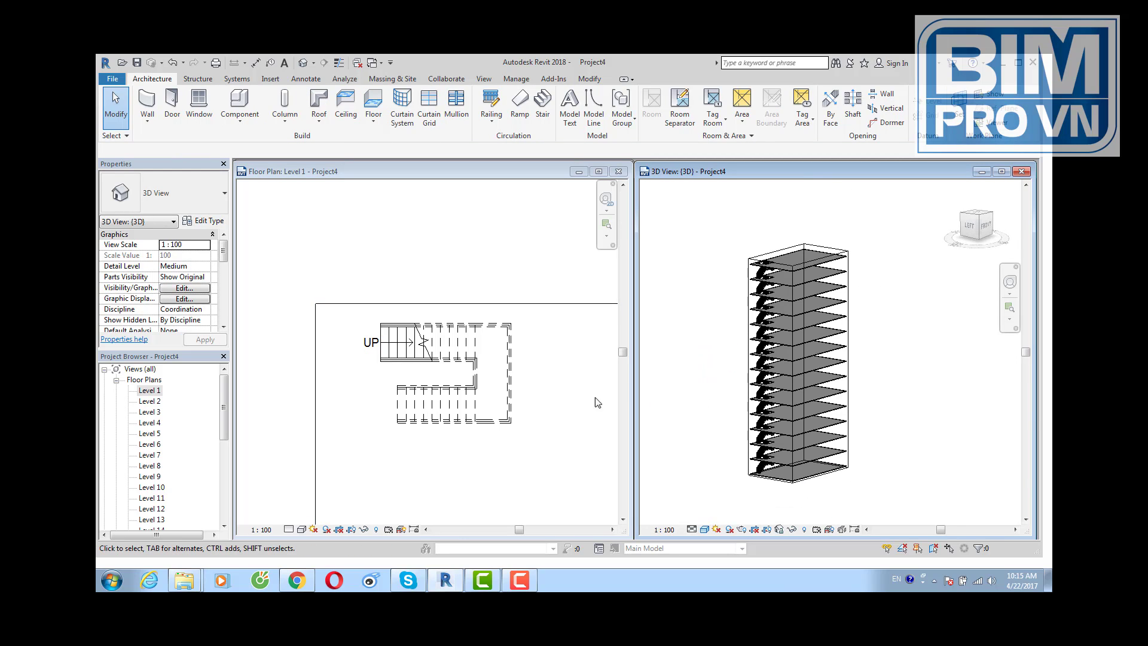
scroll(739, 449, "up", 2)
scroll(745, 436, "up", 2)
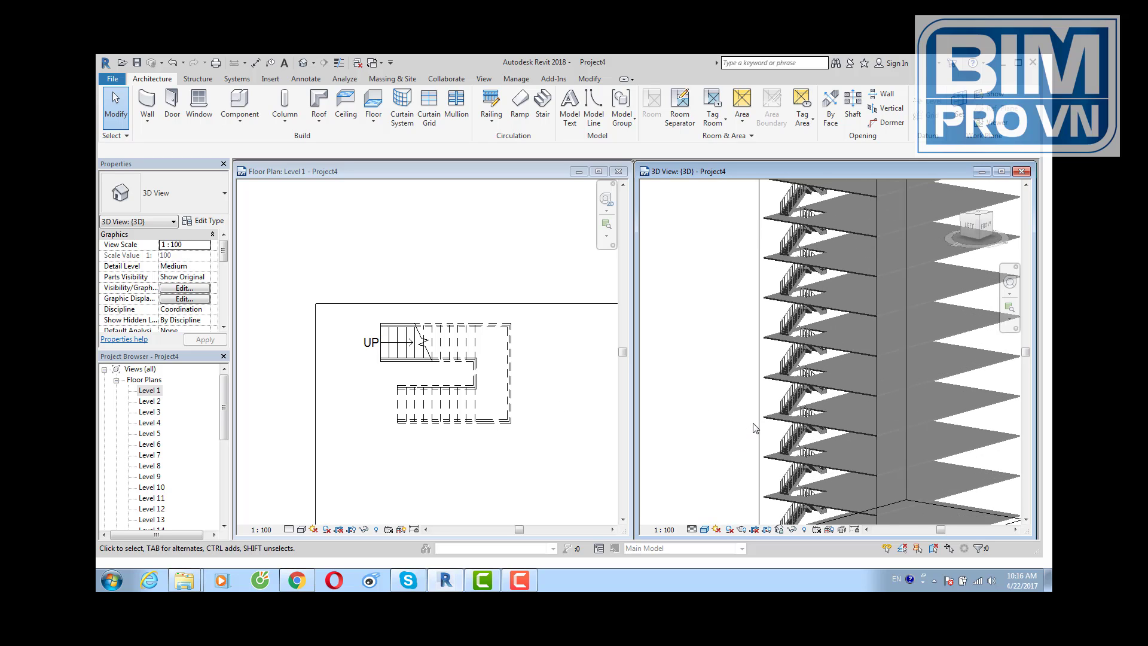
scroll(751, 427, "up", 2)
scroll(754, 423, "up", 2)
middle_click_drag(755, 423, 729, 419)
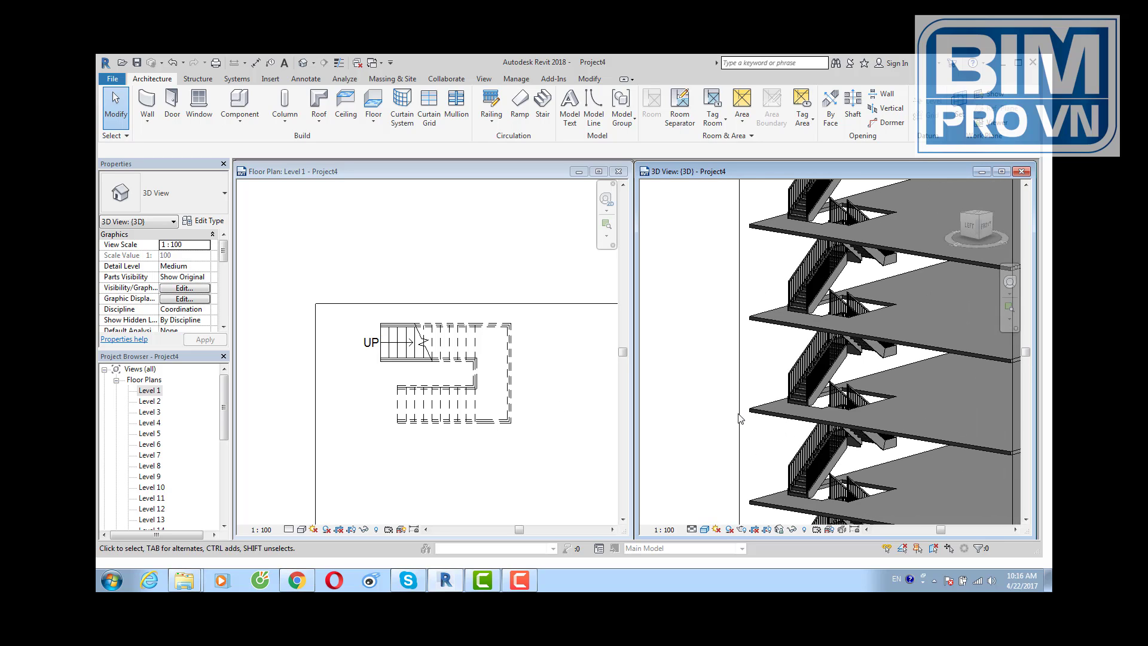
- Select a stair flight in the 3D view and open its type properties
left_click(824, 386)
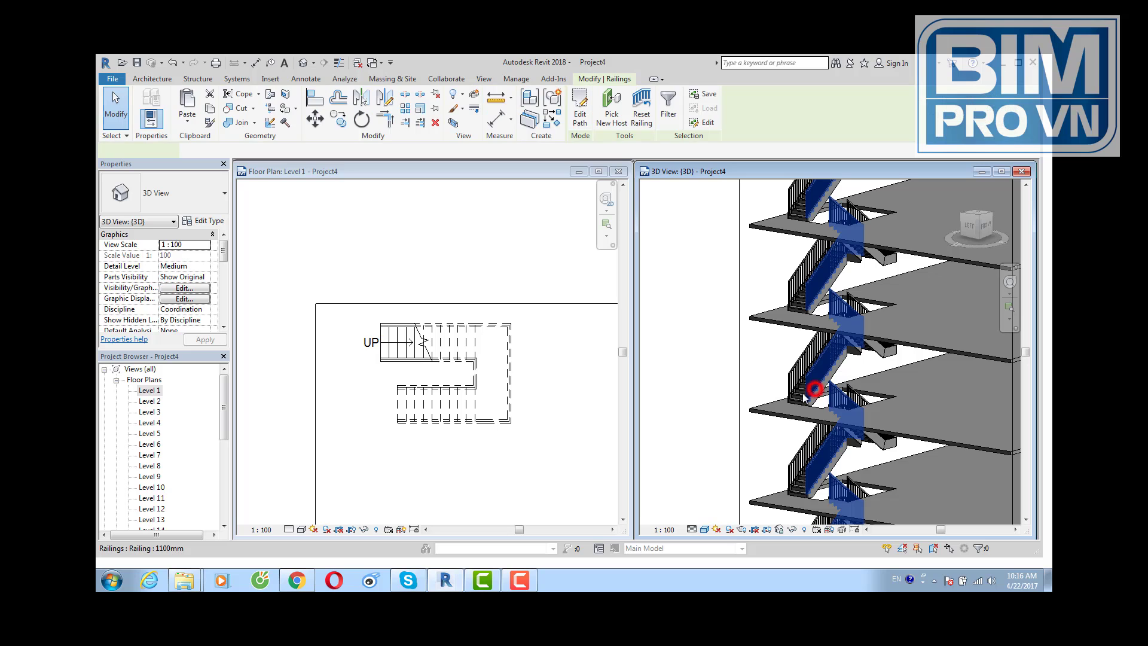
middle_click_drag(720, 417, 891, 423, "shift")
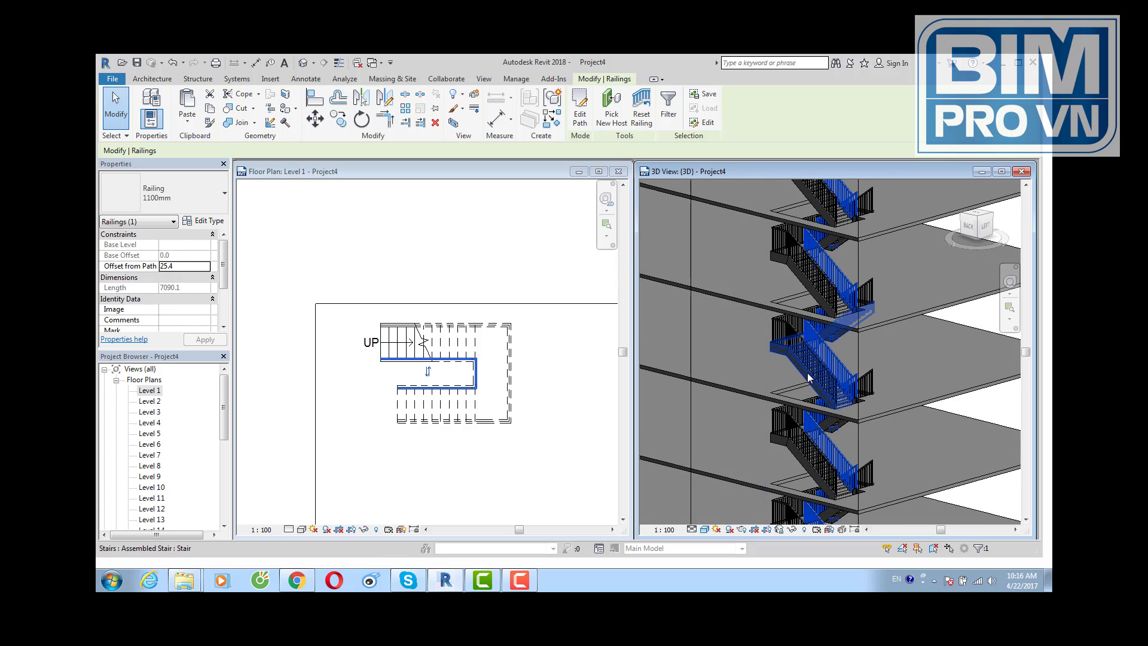
left_click(808, 374)
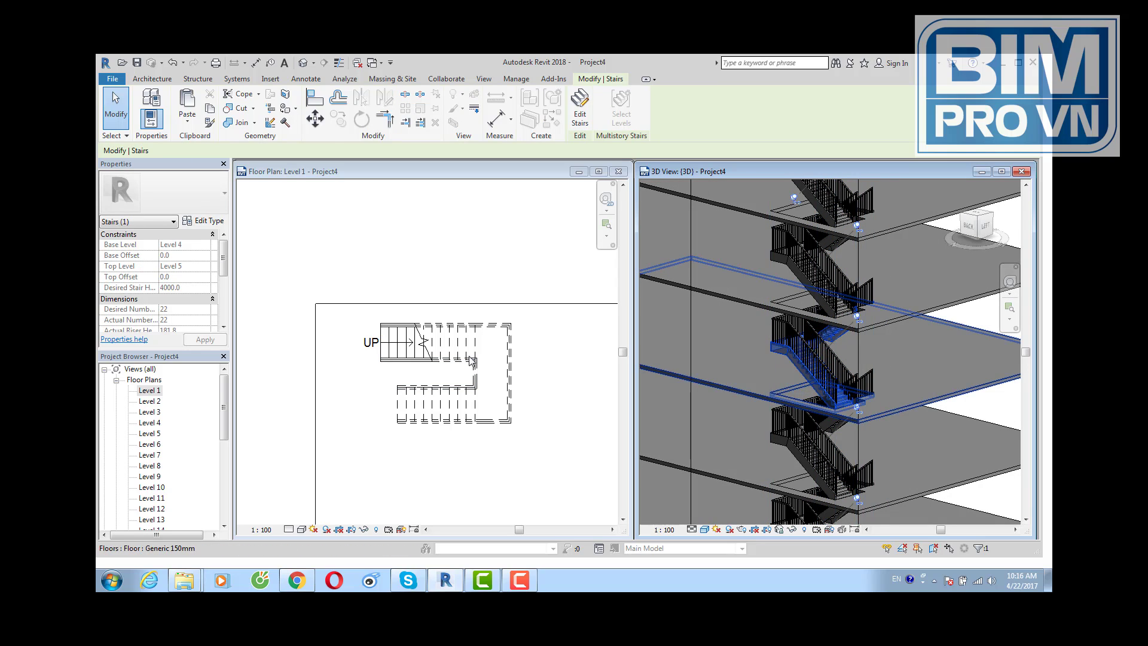
left_click_drag(224, 271, 230, 259)
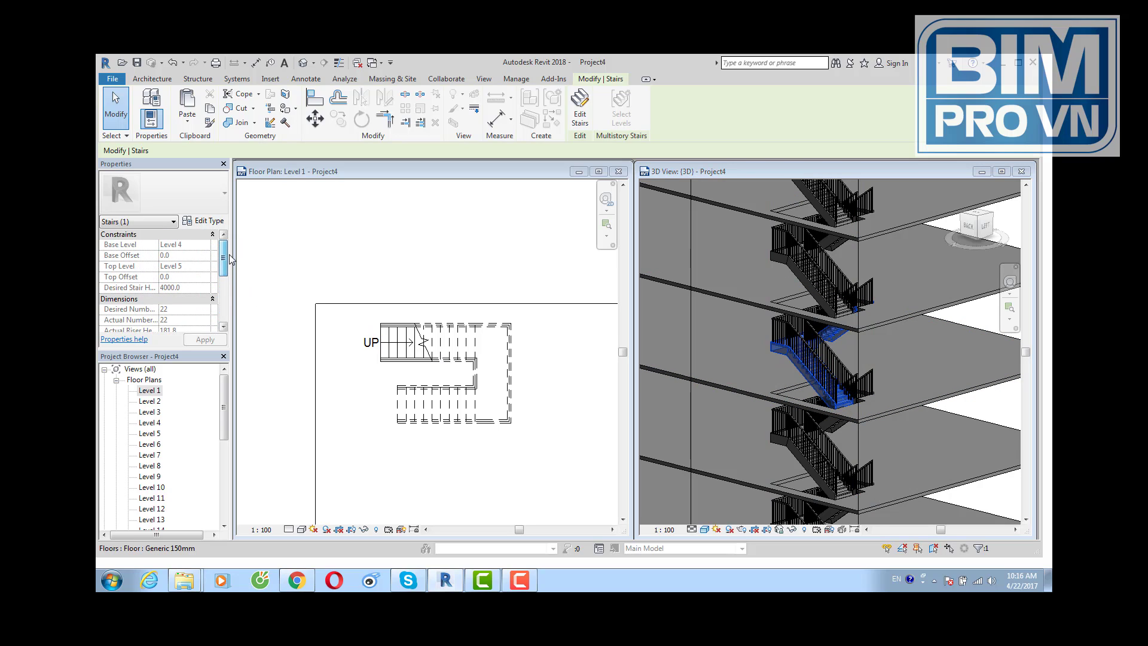
left_click(209, 221)
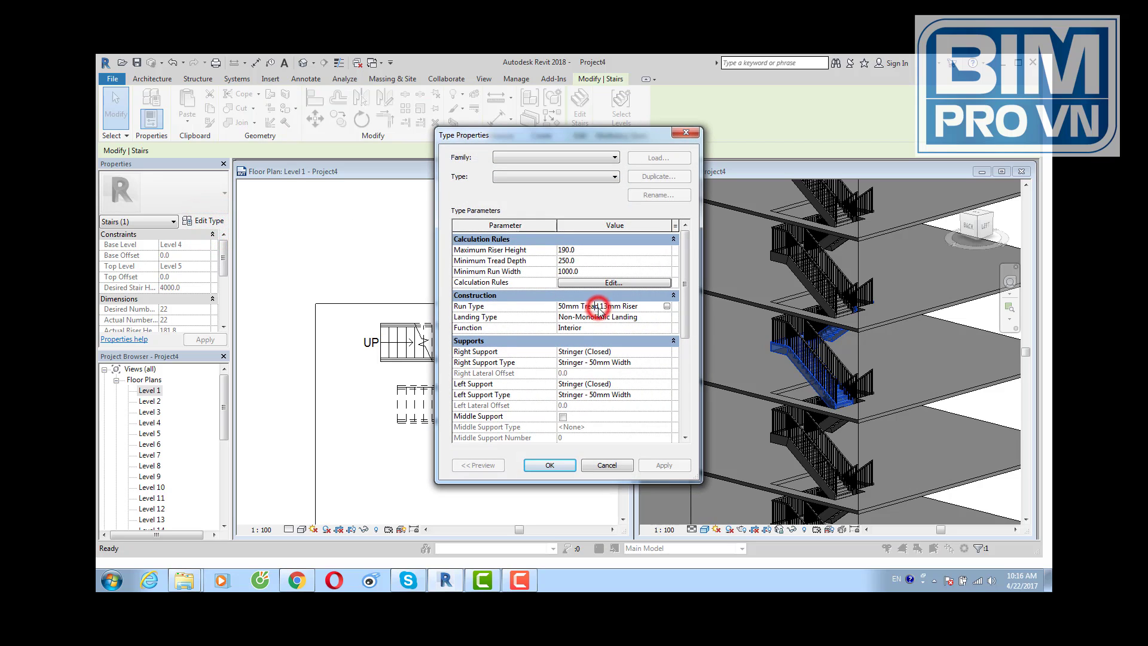
- Set the stair type's Right Support and Left Support to None and confirm
left_click_drag(687, 315, 688, 327)
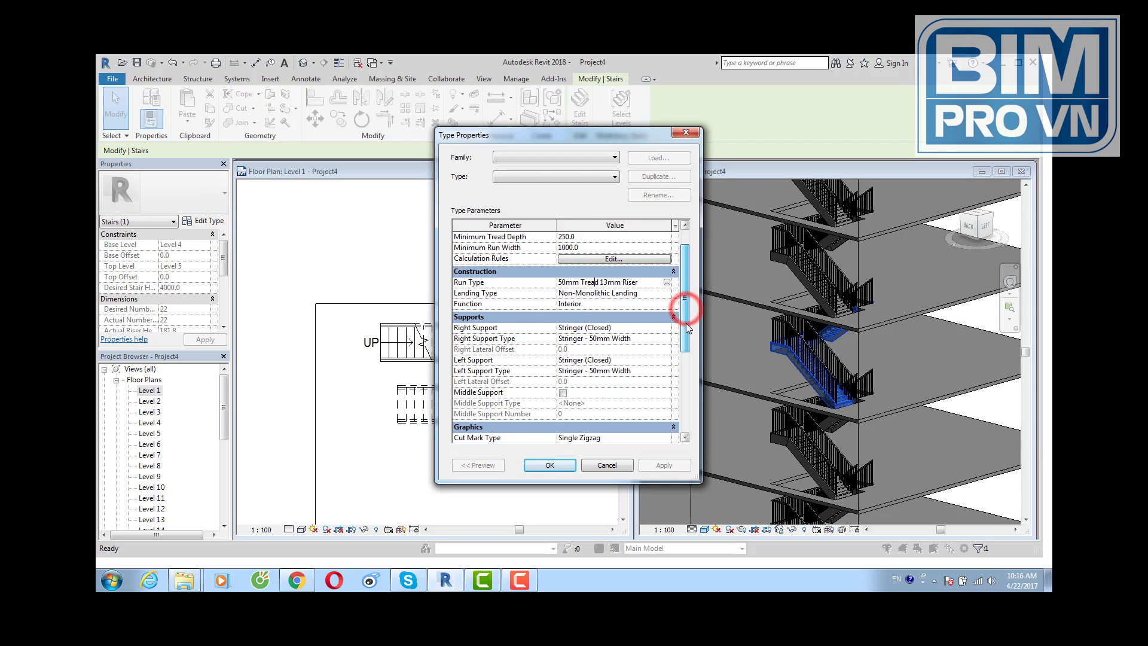
left_click(665, 329)
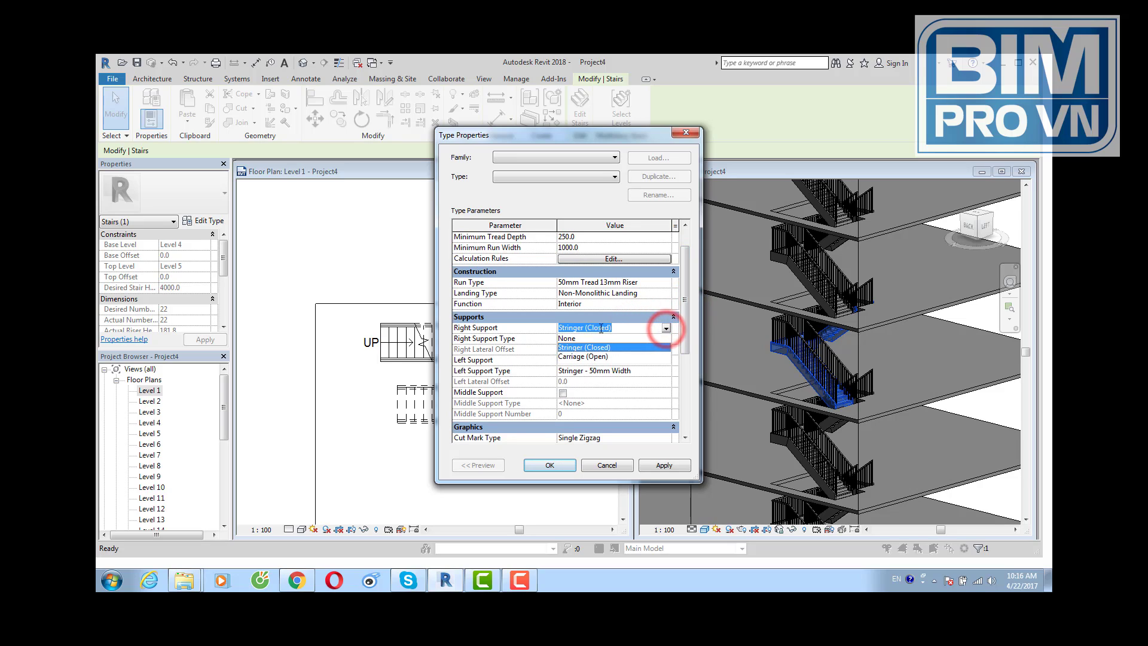
left_click(583, 339)
left_click_drag(685, 326, 682, 358)
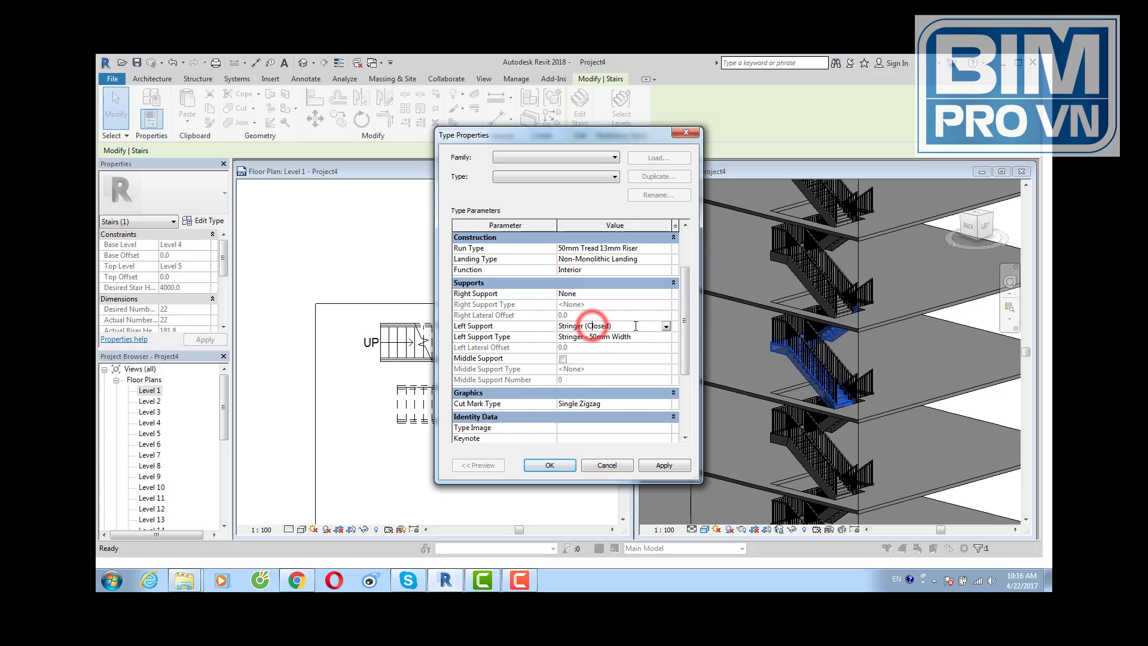
left_click(665, 327)
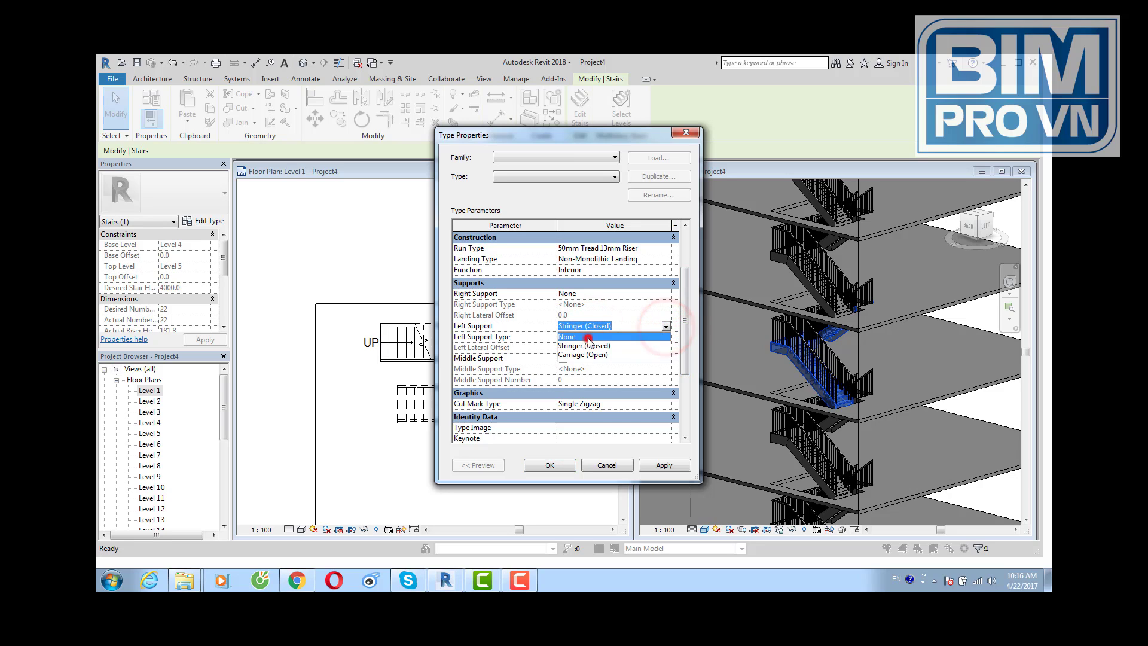
left_click(588, 338)
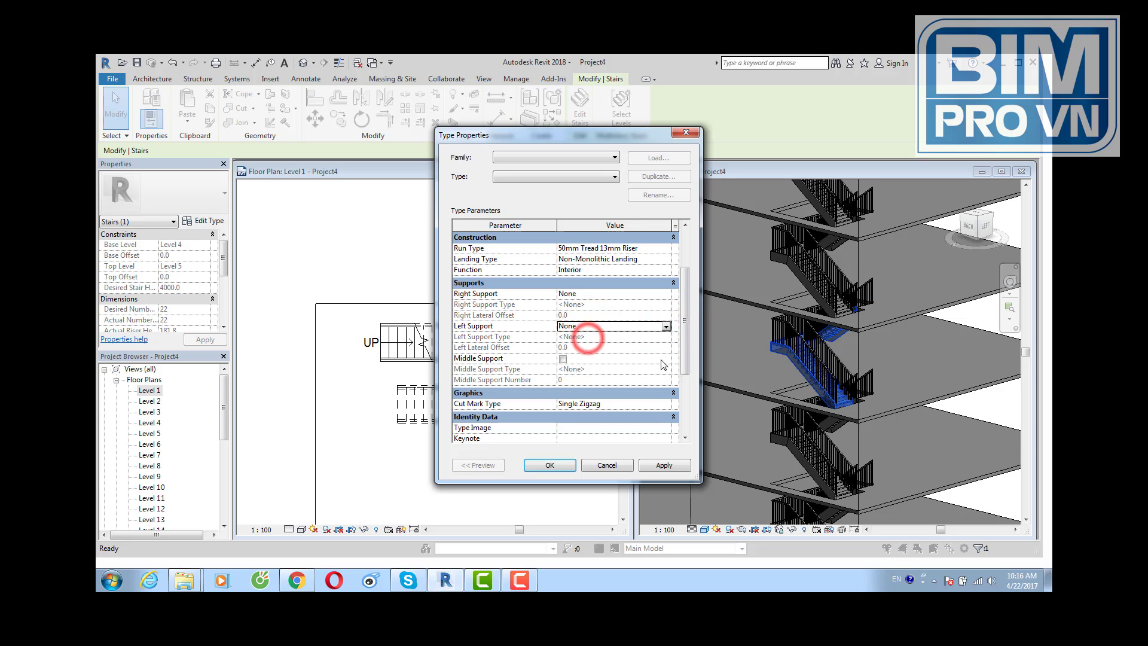
left_click(551, 466)
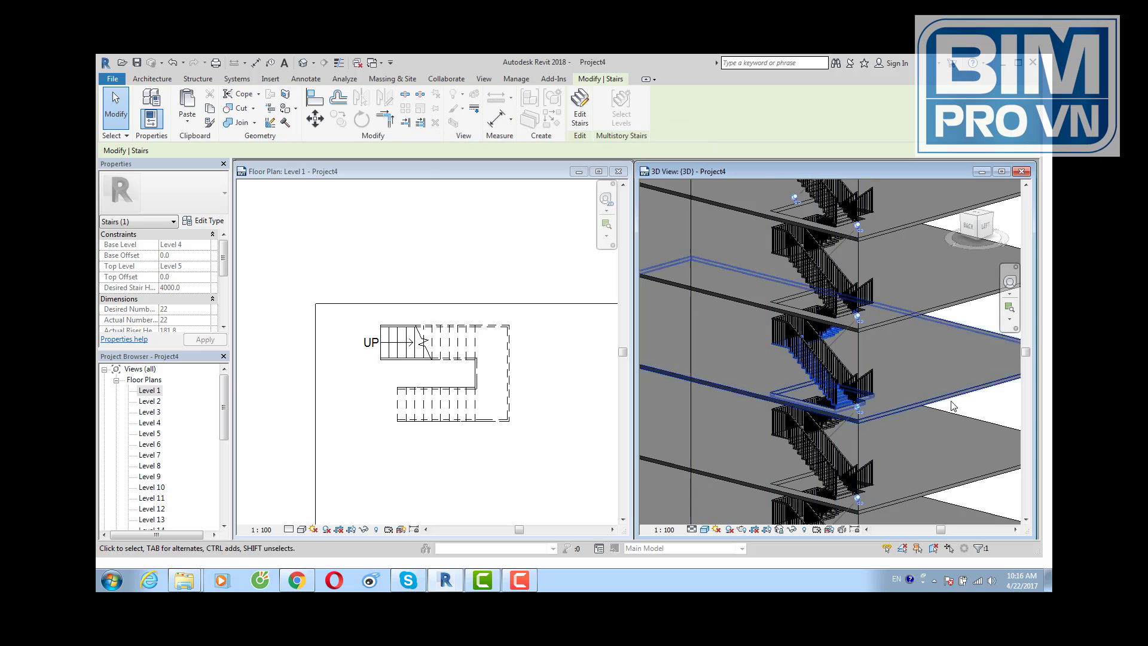
left_click(986, 403)
scroll(853, 444, "up", 2)
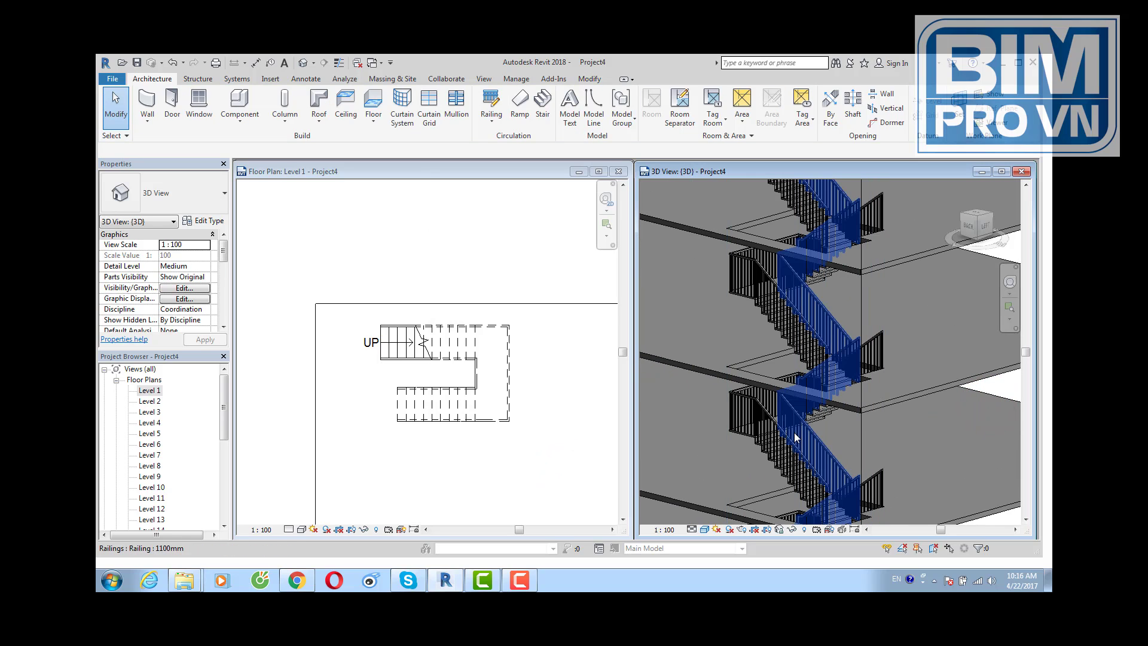
middle_click_drag(860, 461, 758, 458, "shift")
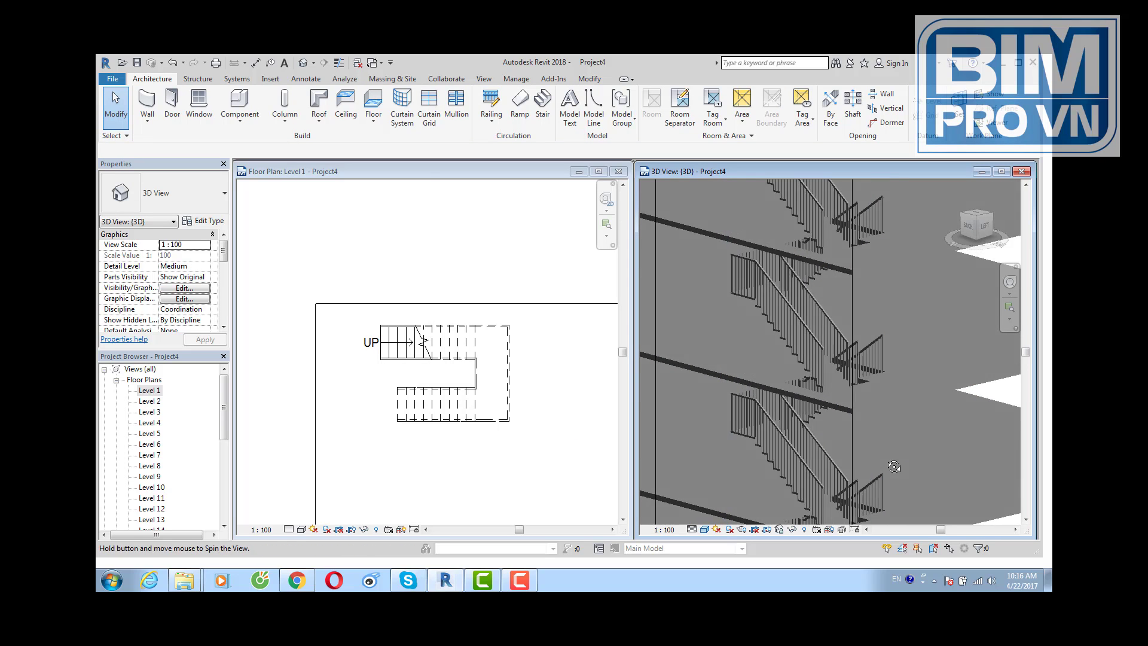
left_click(755, 429)
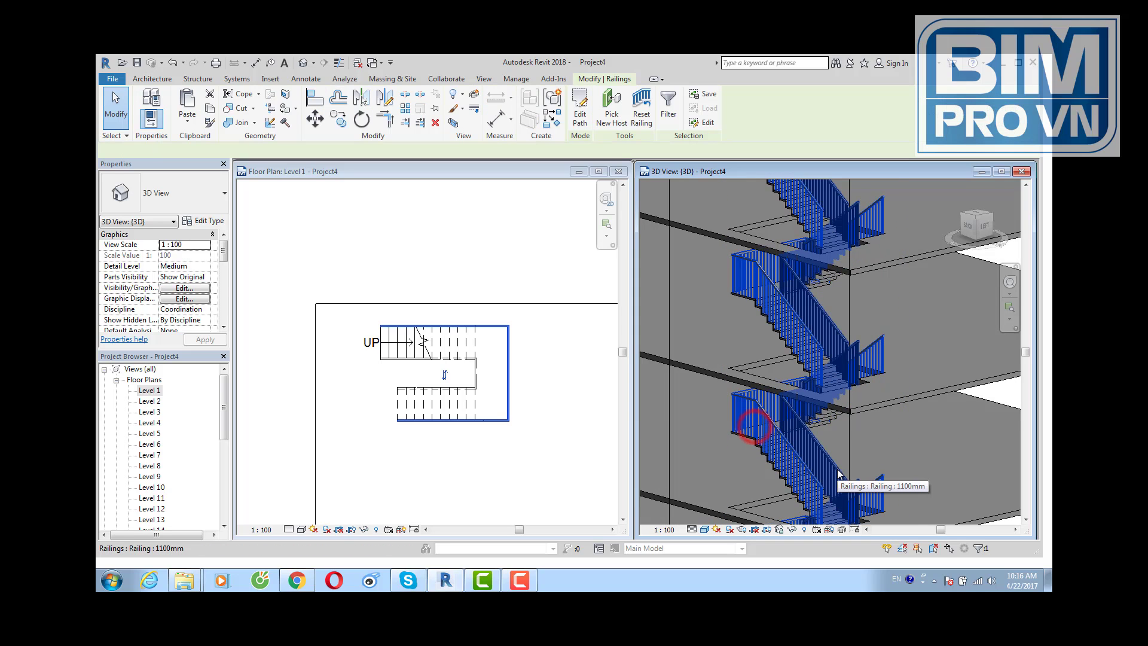
mouse_move(755, 430)
middle_mouse_down("shift")
mouse_move(752, 465)
mouse_move(692, 457)
middle_mouse_up("shift")
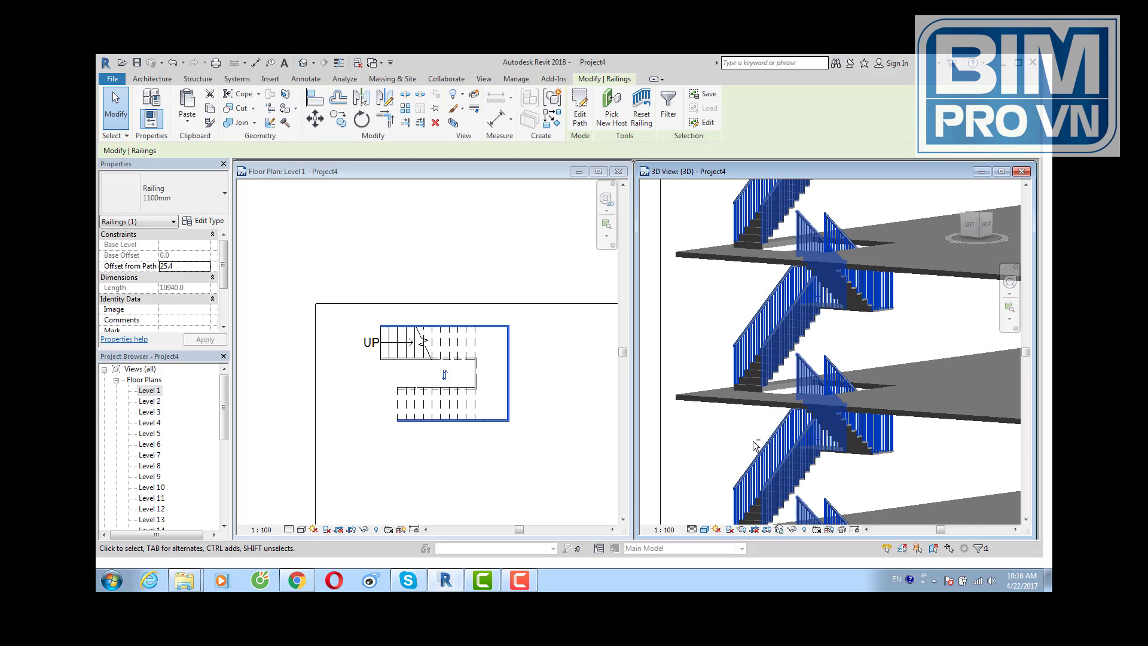
left_click(656, 380)
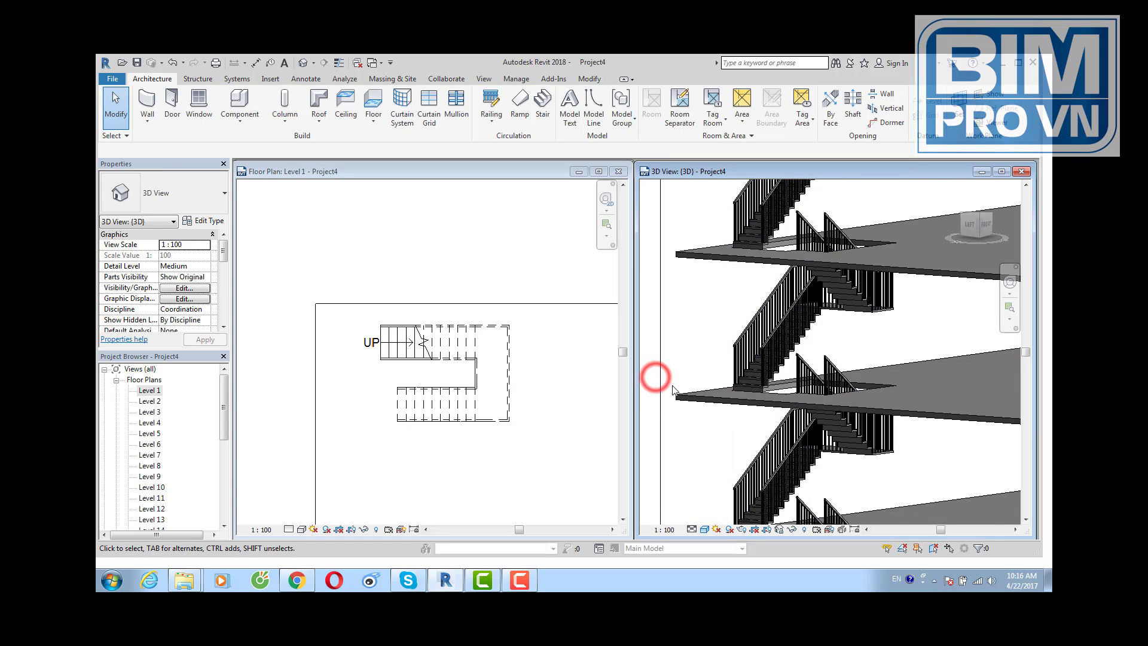
mouse_move(656, 380)
middle_mouse_down("shift")
mouse_move(768, 395)
mouse_move(676, 409)
middle_mouse_up("shift")
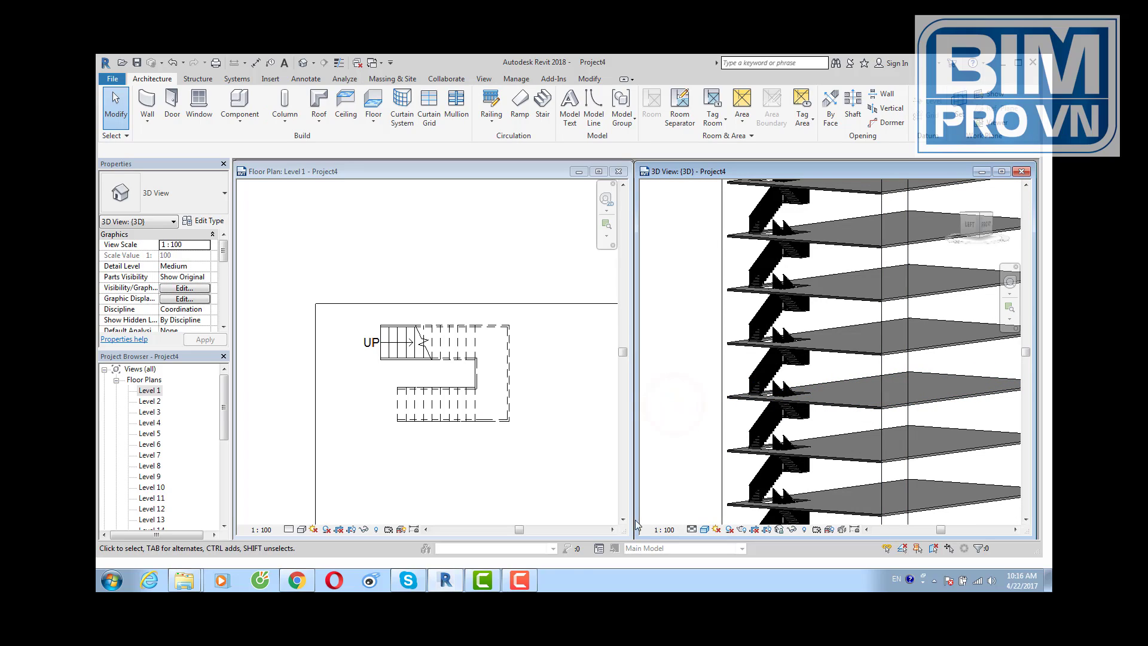
left_click(516, 586)
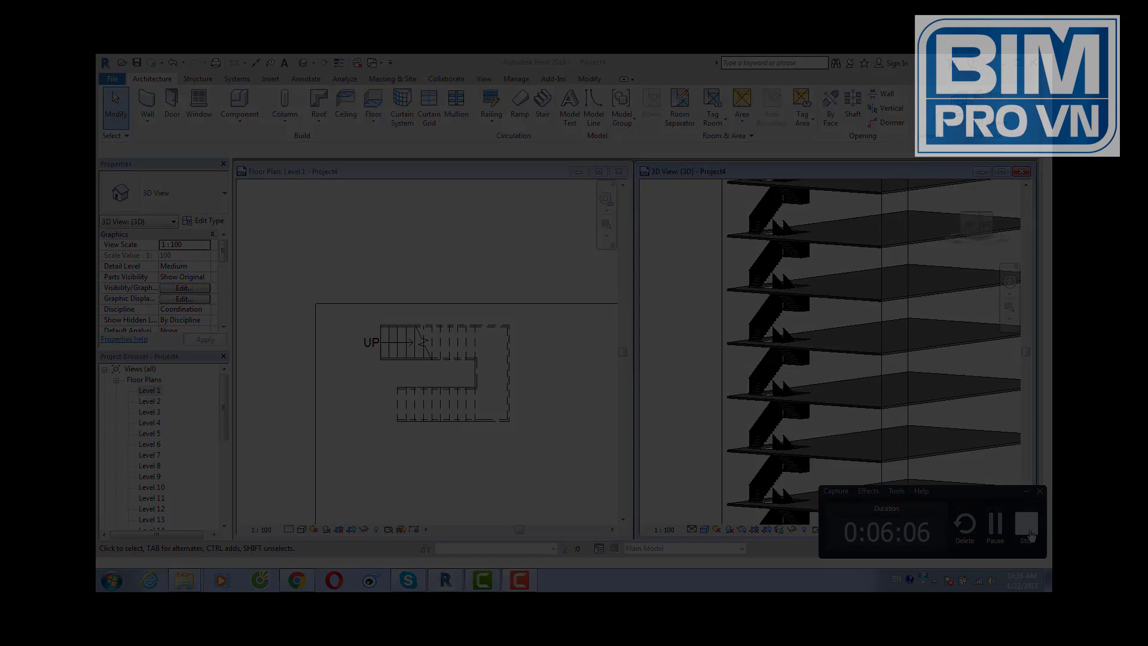